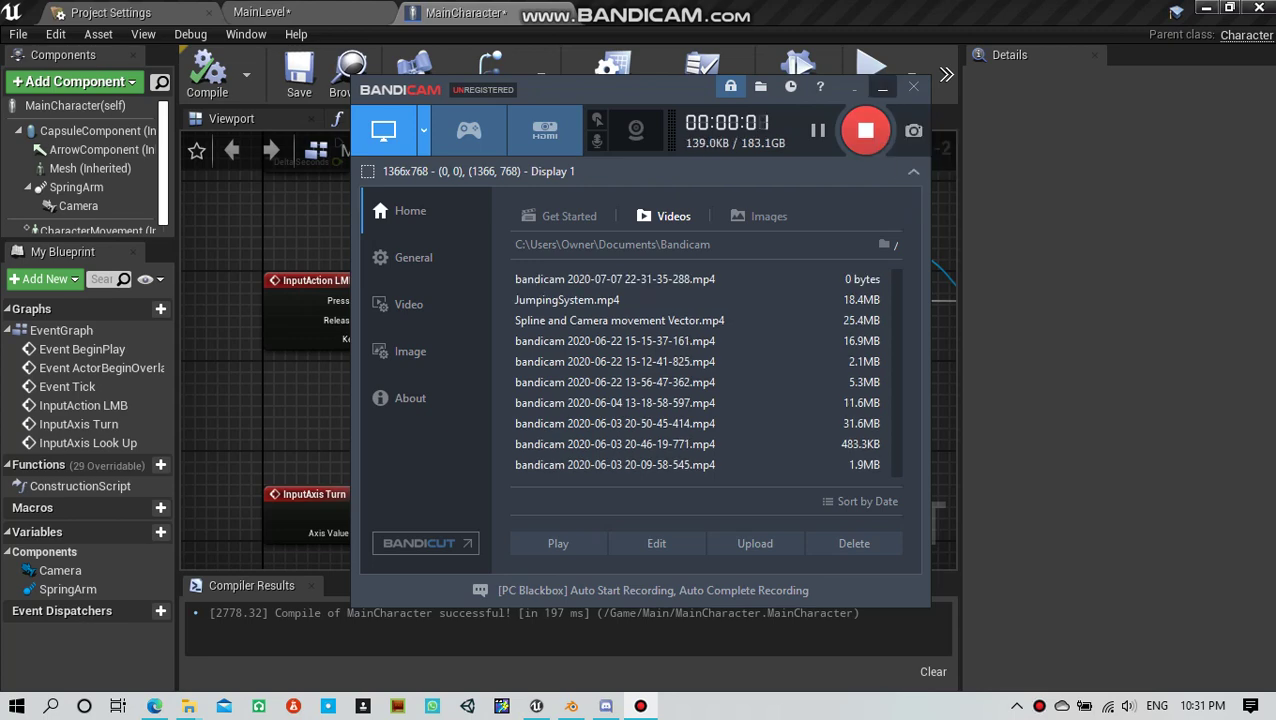
Step: Minimize the recorder, look over the Play Animation and Mesh nodes in the event graph, then switch to MainLevel
left_click(882, 87)
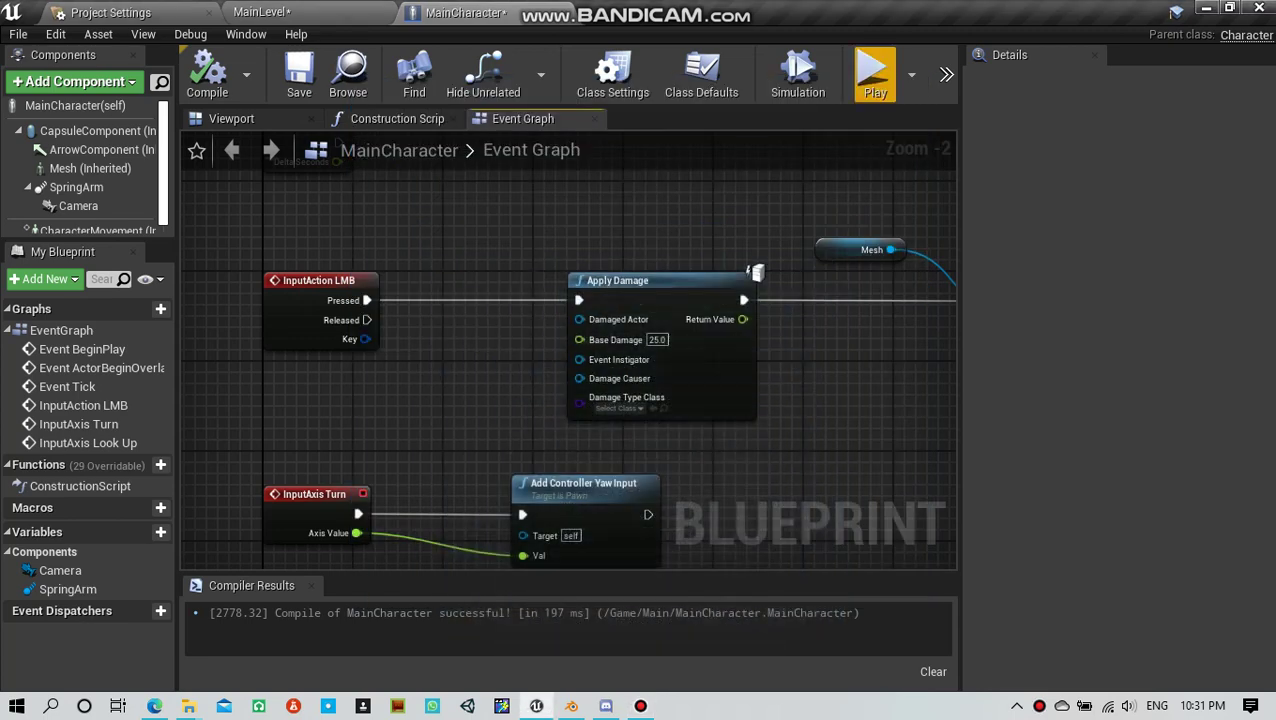
mouse_move(760, 400)
right_mouse_down()
mouse_move(545, 400)
mouse_move(671, 407)
mouse_move(820, 293)
right_mouse_up()
scroll(567, 367, "down", 6)
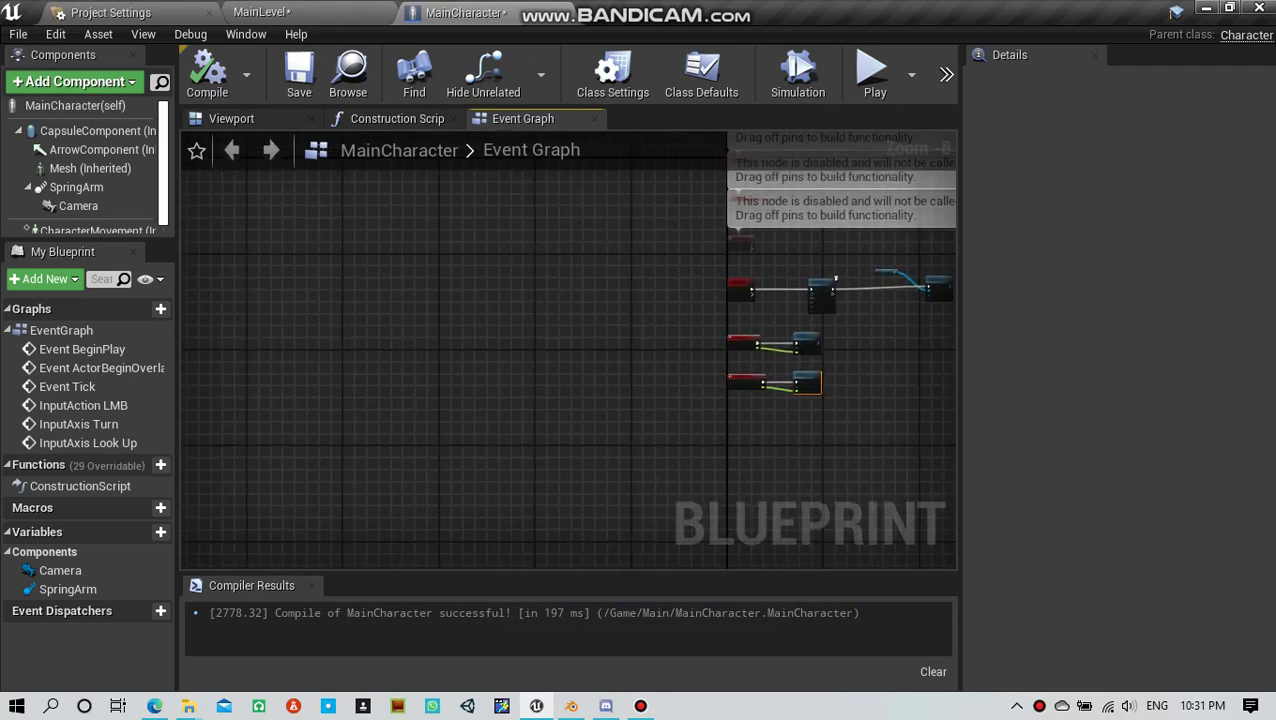
scroll(820, 293, "up", 8)
right_click_drag(690, 371, 470, 378)
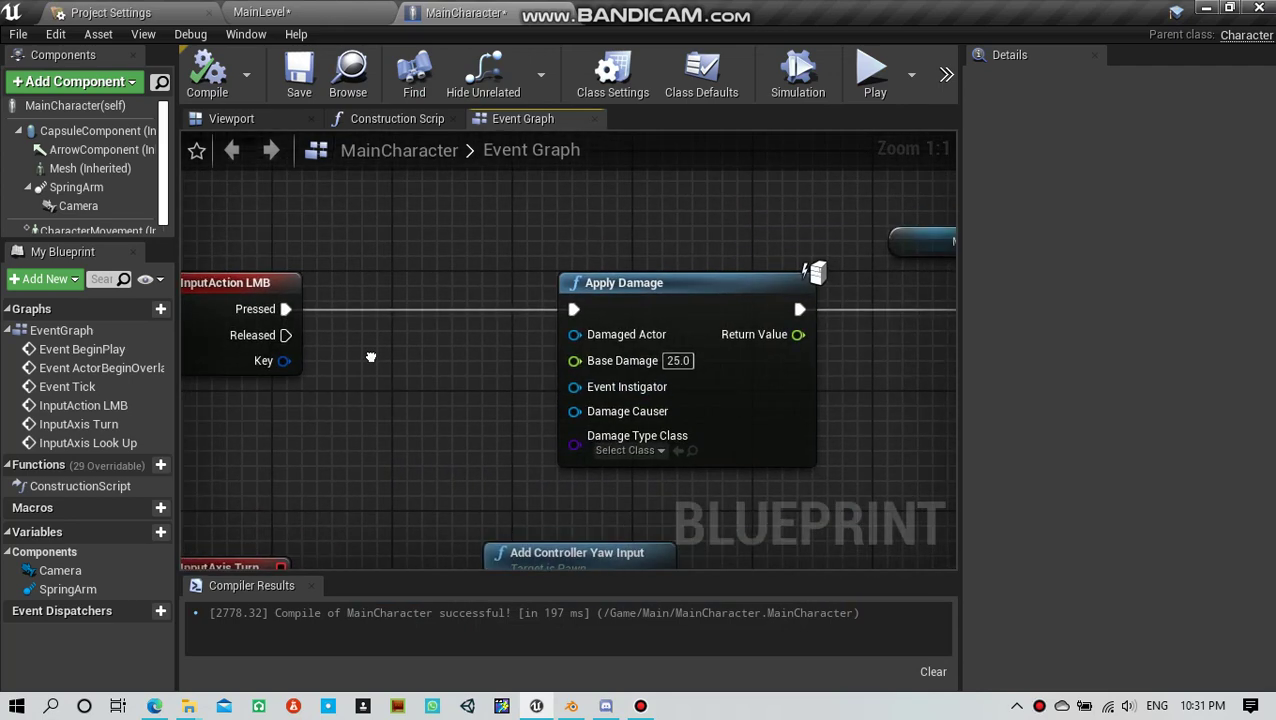
left_click(110, 12)
left_click(261, 12)
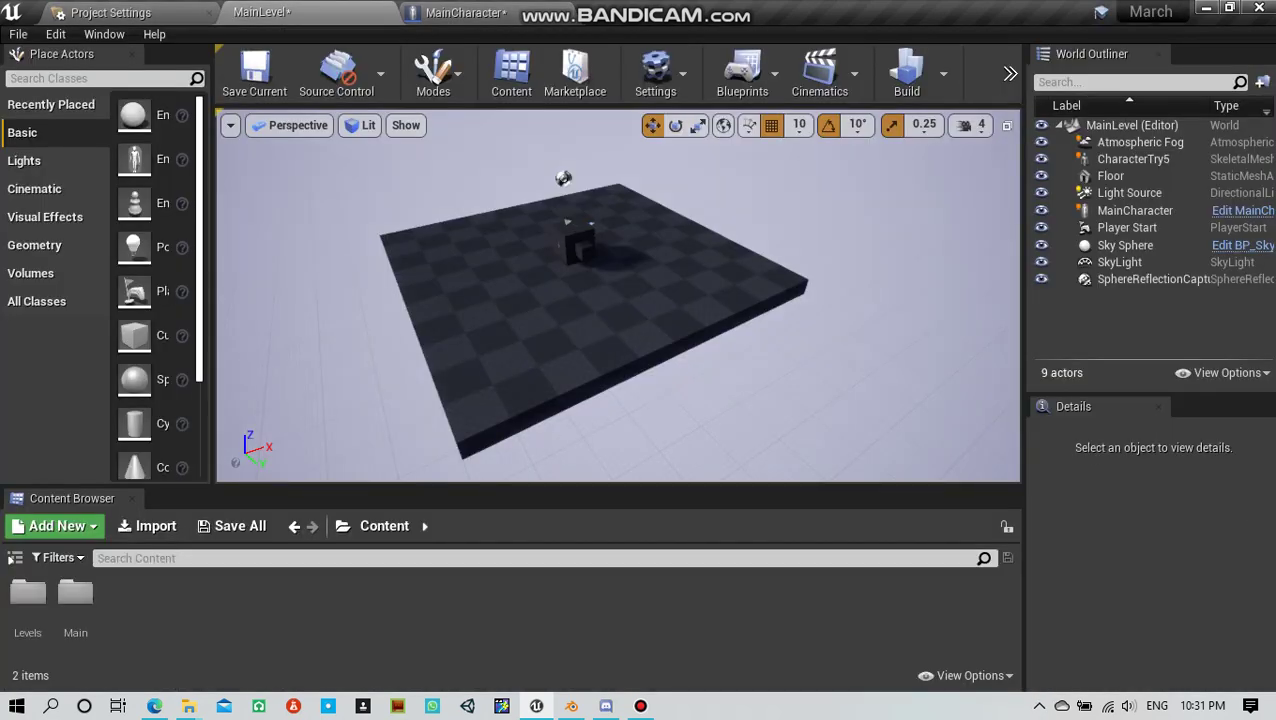
left_click(1010, 73)
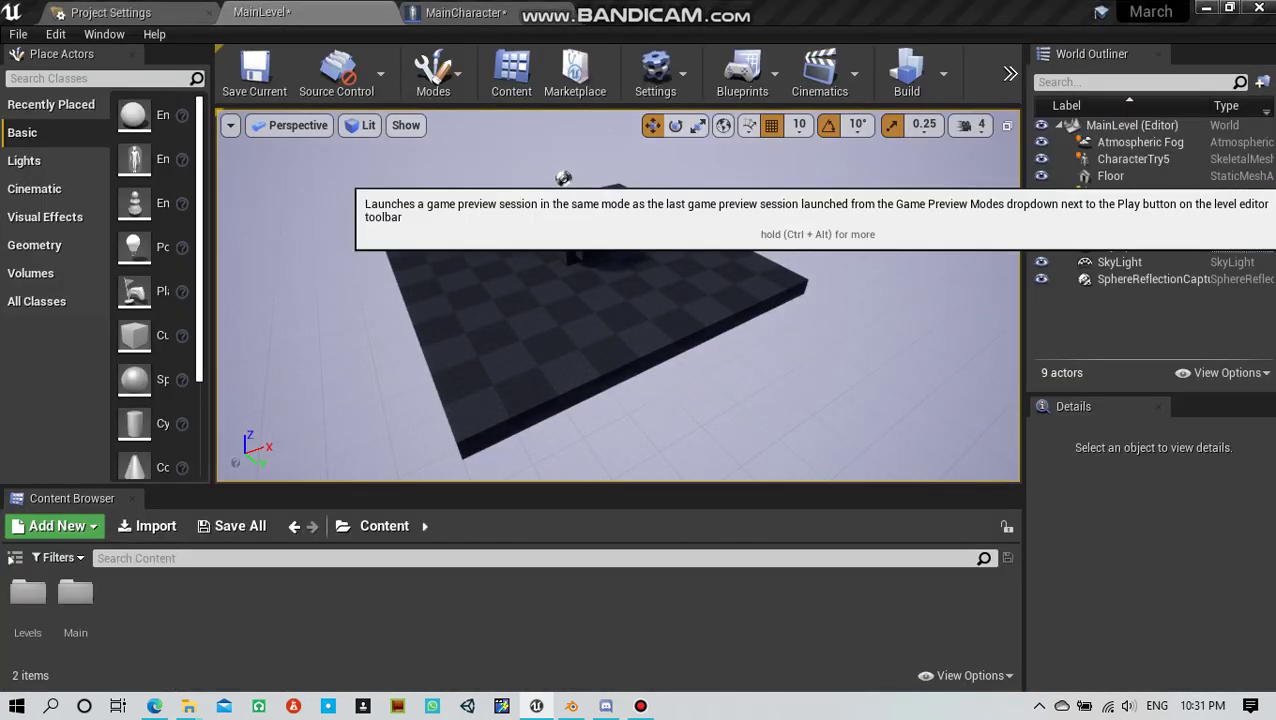
left_click(1050, 111)
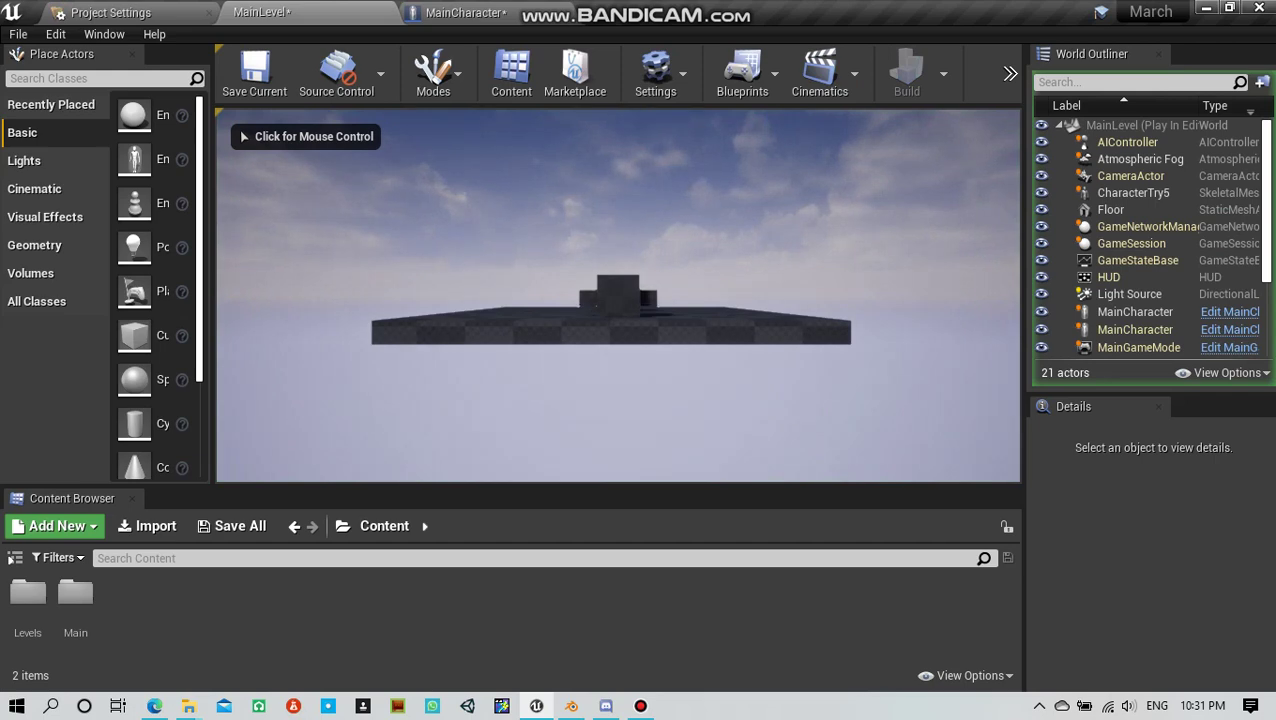
left_click(239, 130)
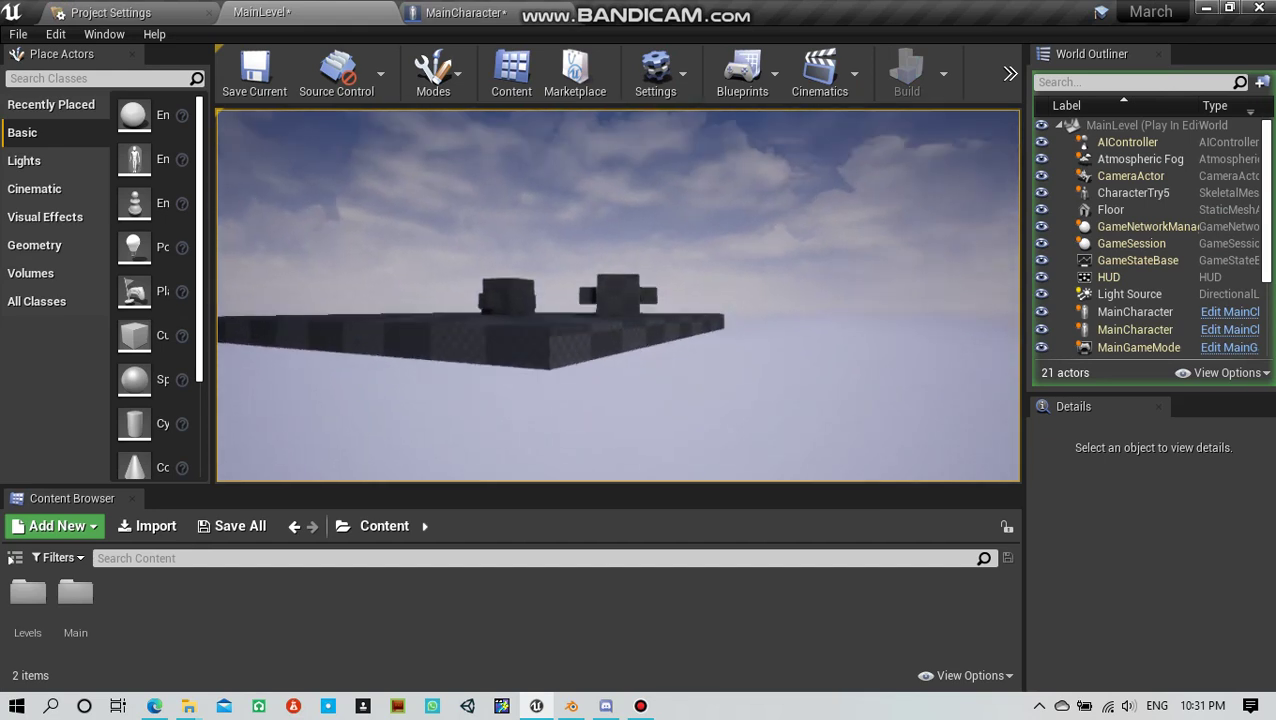
key("Escape")
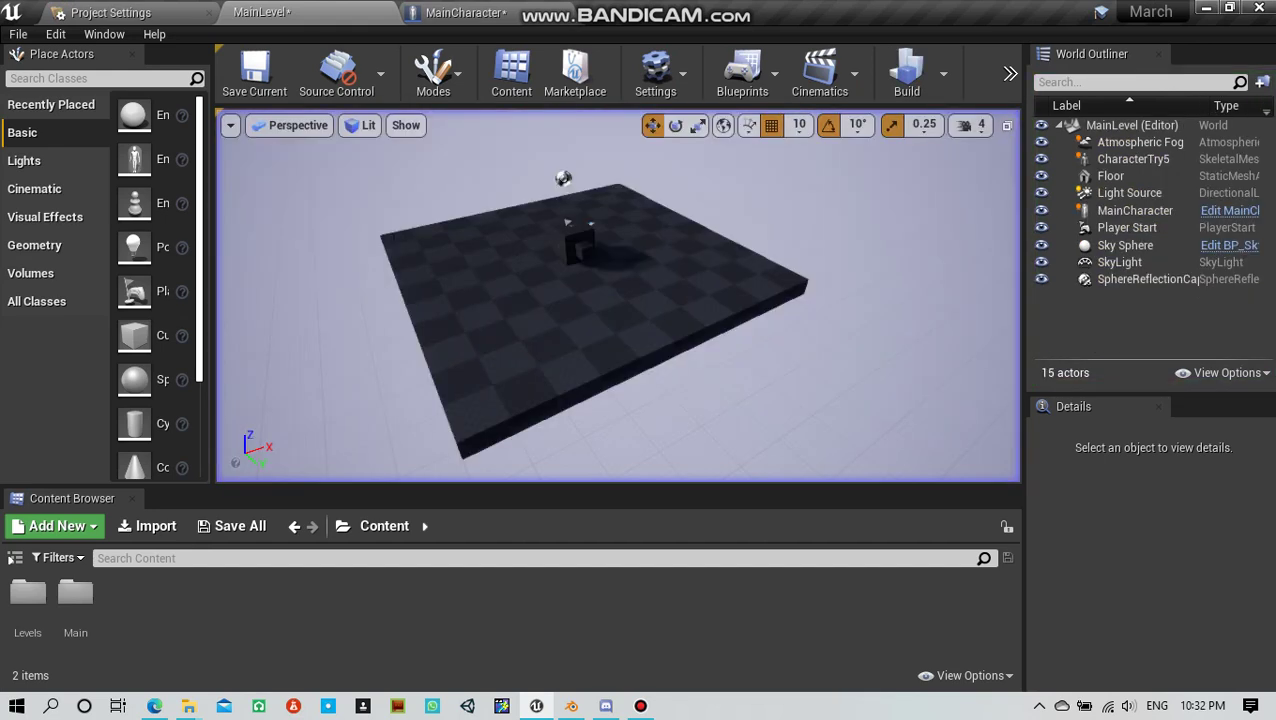
left_click(1010, 73)
left_click(1045, 111)
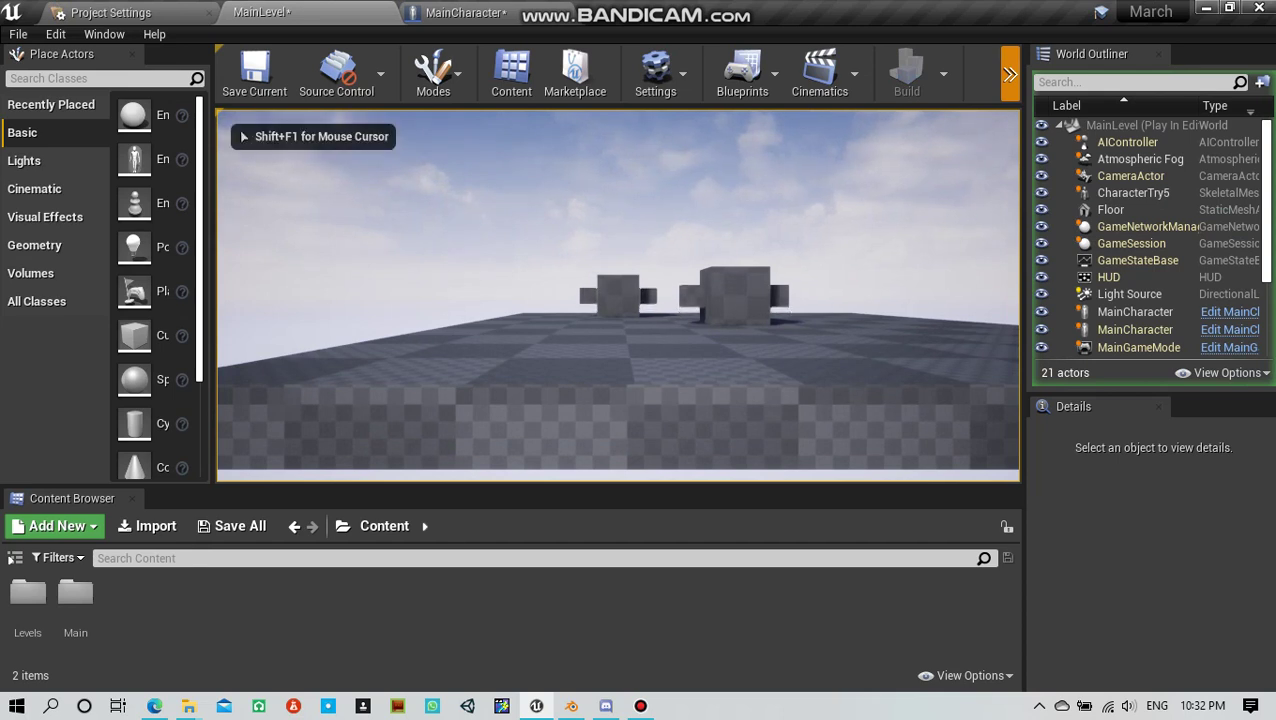
key("Escape")
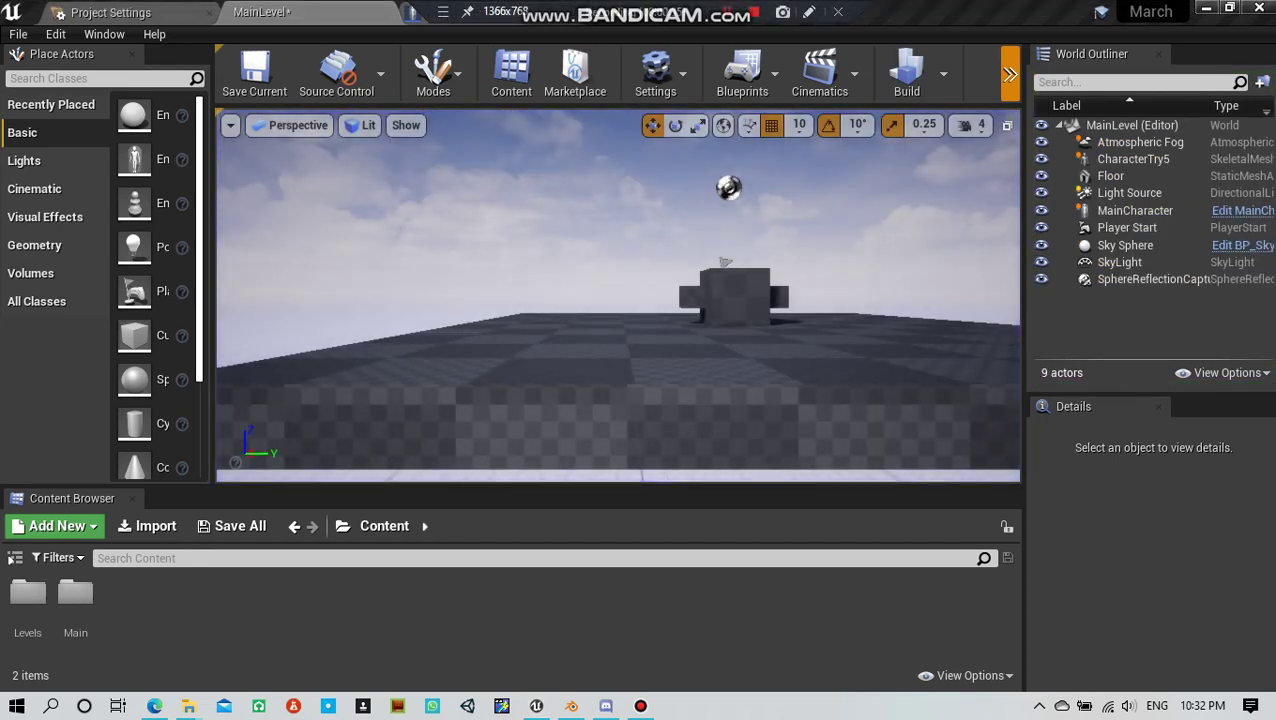
Step: Review the Play Animation nodes in MainCharacter's Event Graph, then switch over to Blender
left_click(470, 12)
right_click_drag(596, 325, 184, 465)
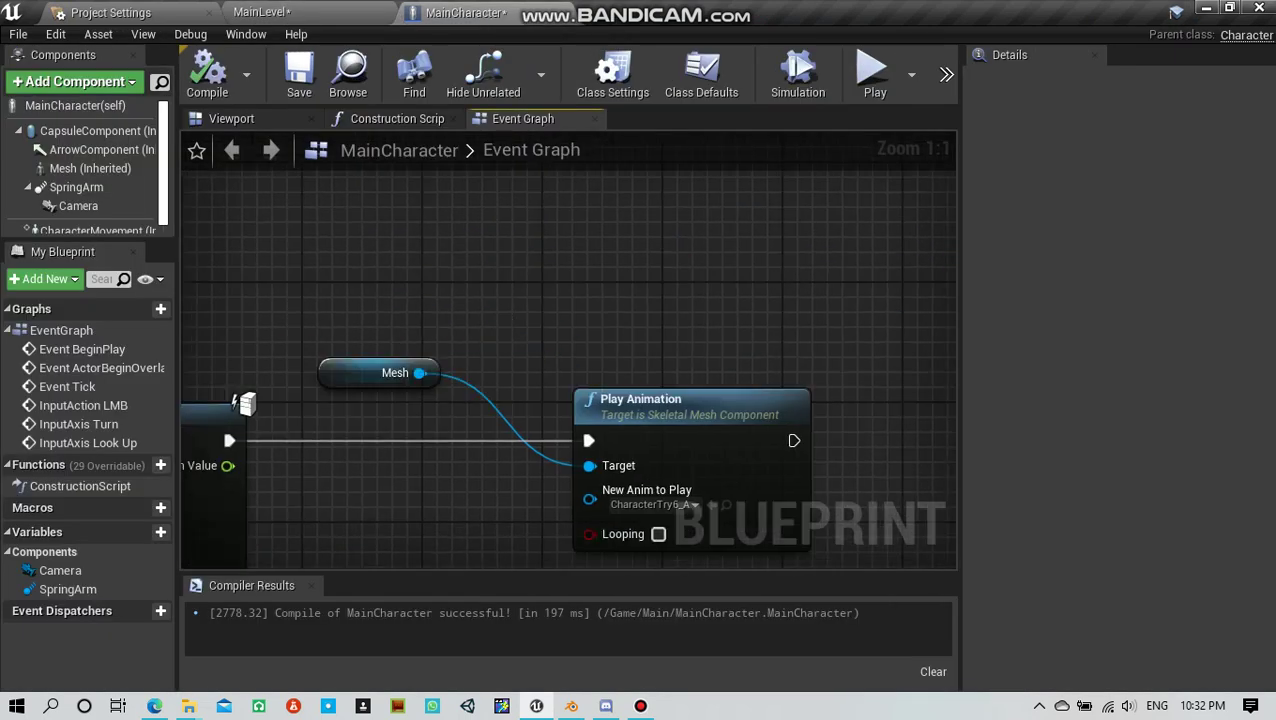
mouse_move(700, 488)
right_mouse_down()
mouse_move(530, 375)
mouse_move(875, 372)
right_mouse_up()
scroll(875, 372, "down", 6)
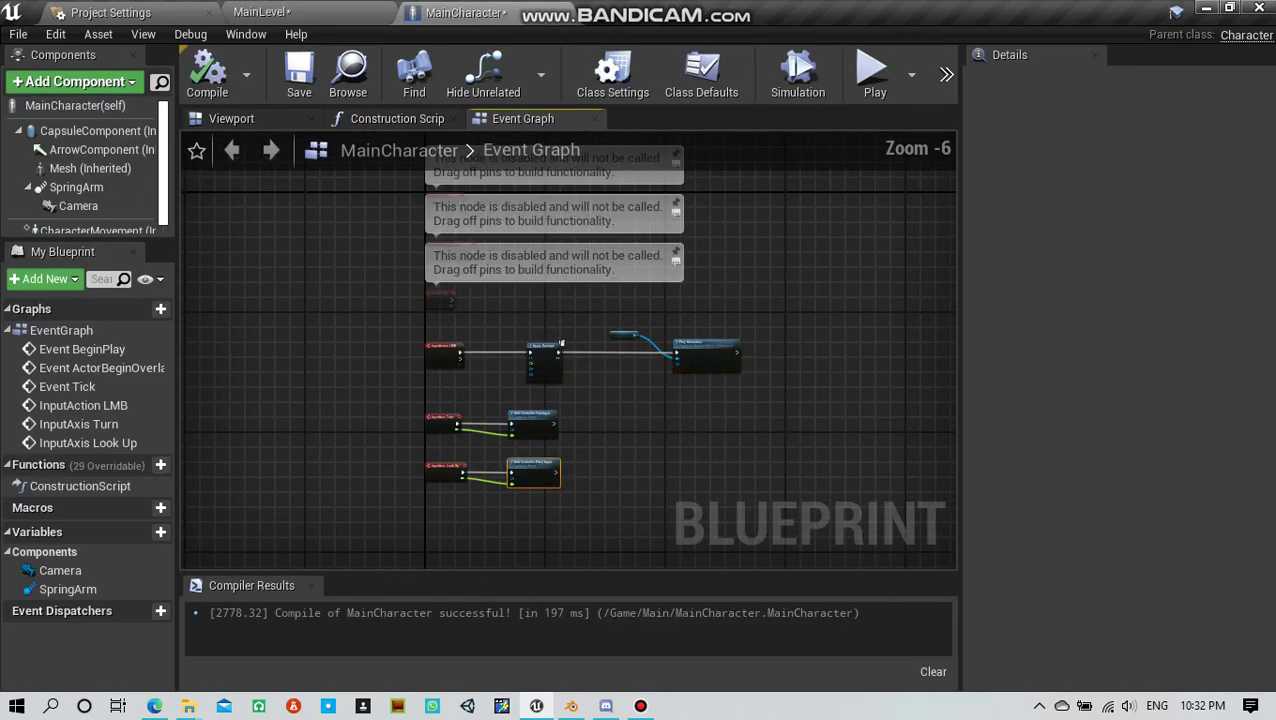
scroll(660, 390, "up", 6)
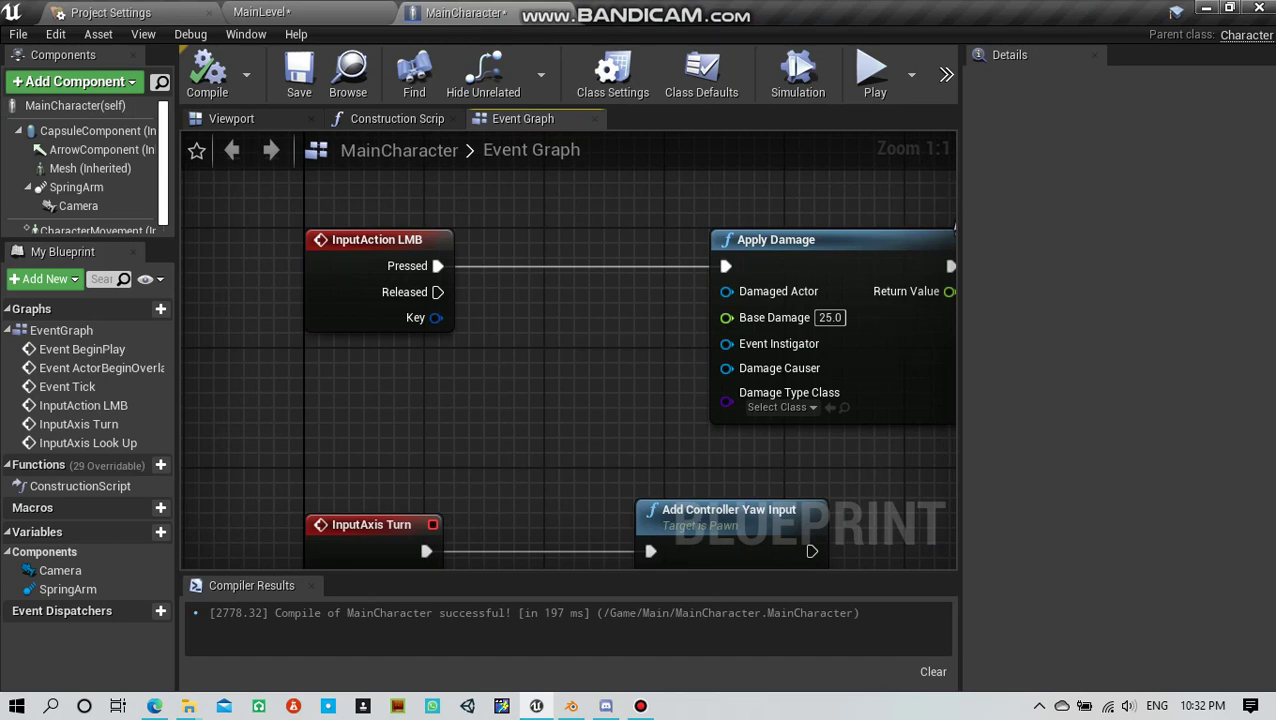
left_click(571, 706)
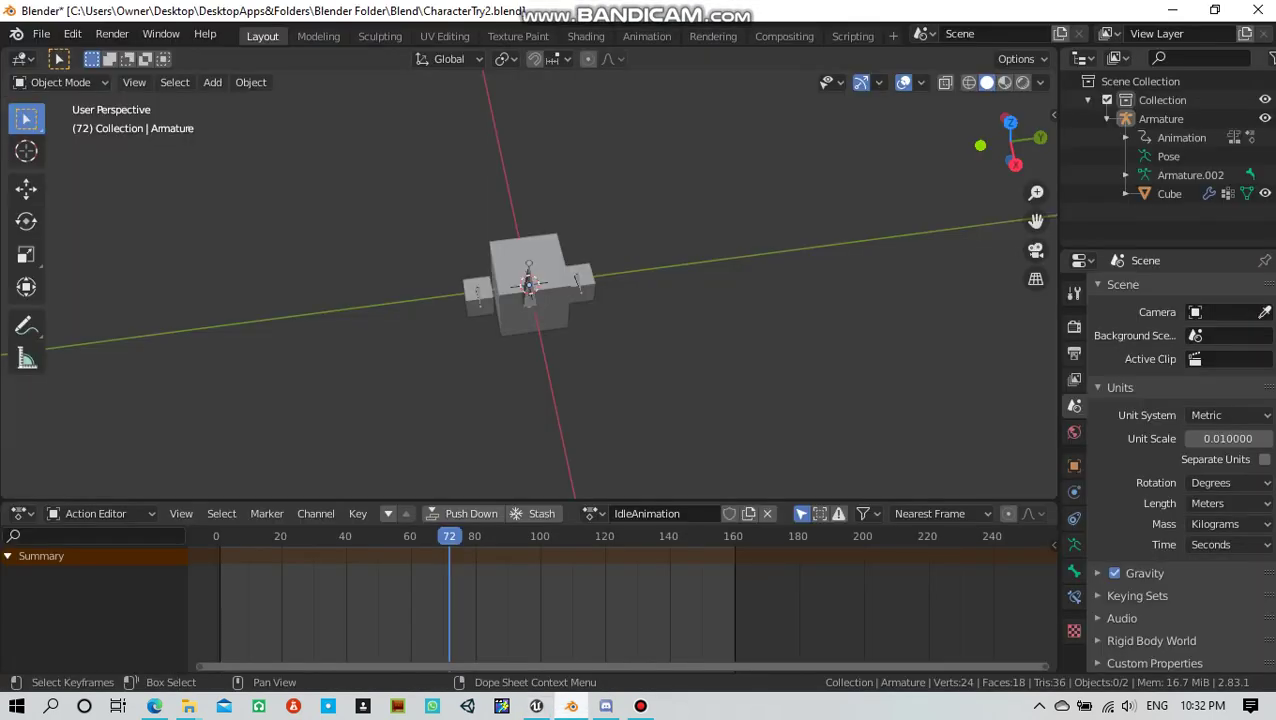
Step: Start exporting the Blender scene as FBX from the File menu
scroll(528, 285, "up", 3)
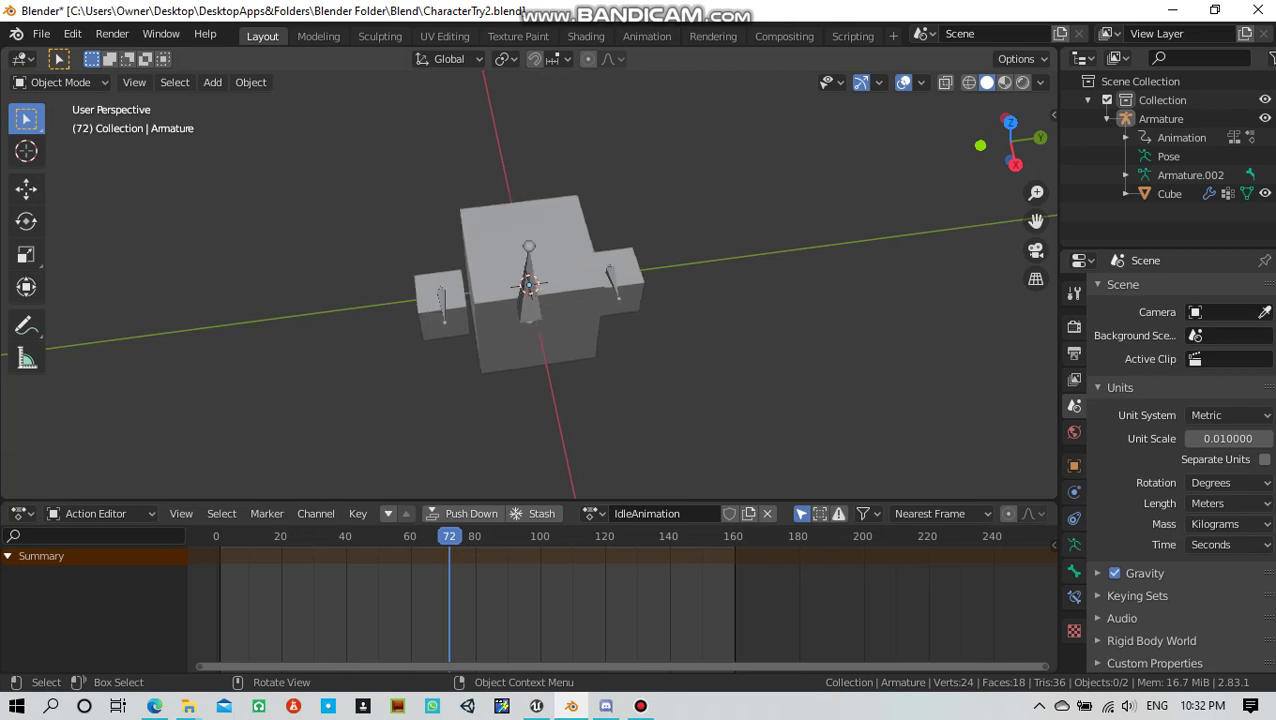
scroll(528, 285, "down", 5)
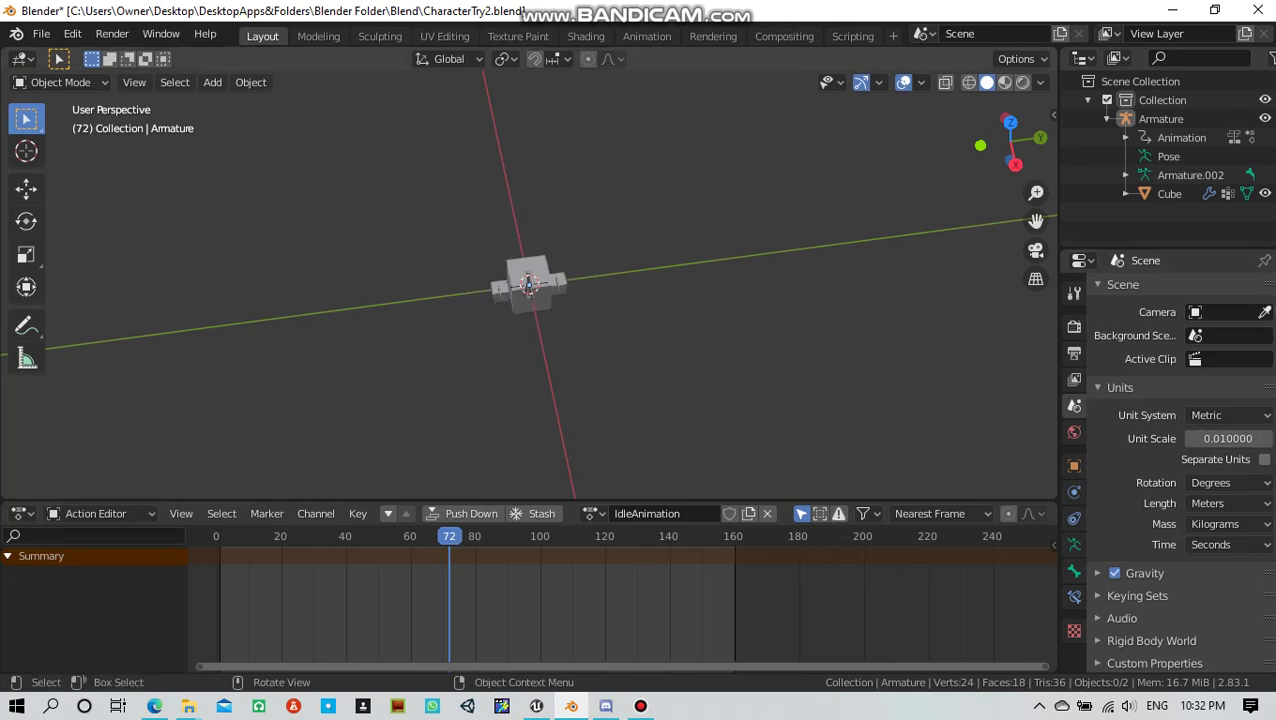
left_click(41, 34)
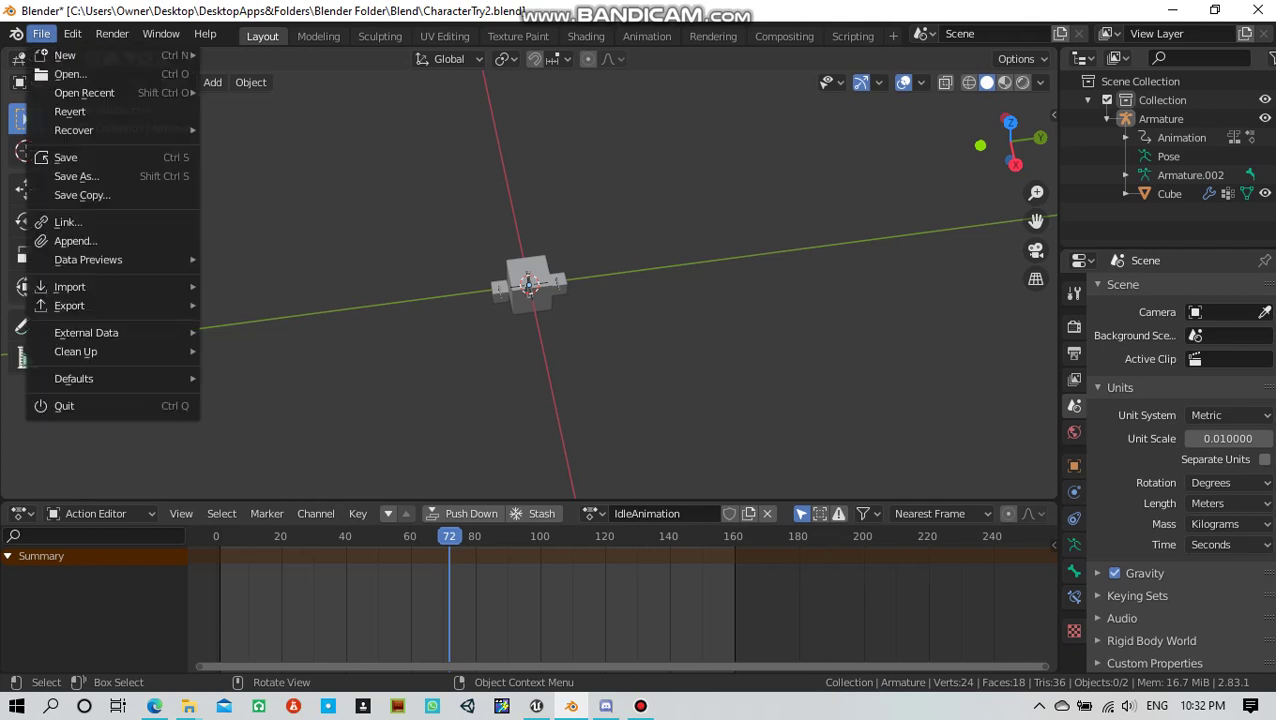
mouse_move(100, 305)
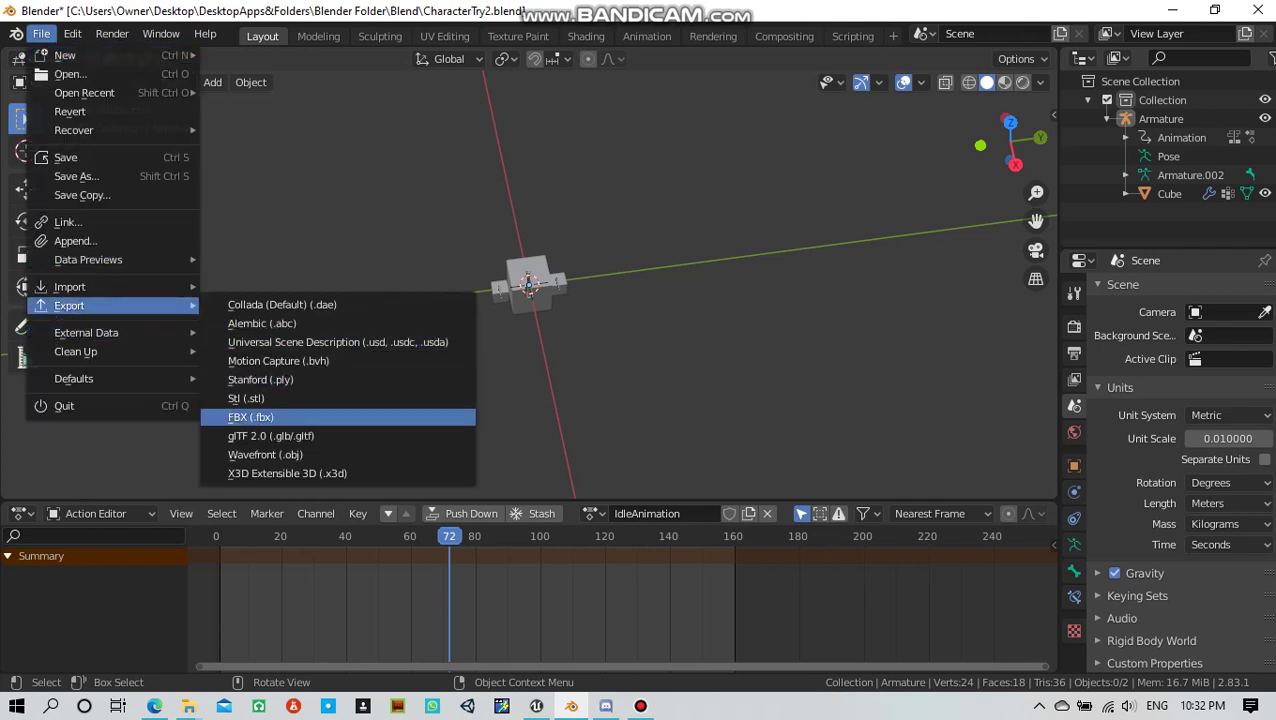
left_click(250, 416)
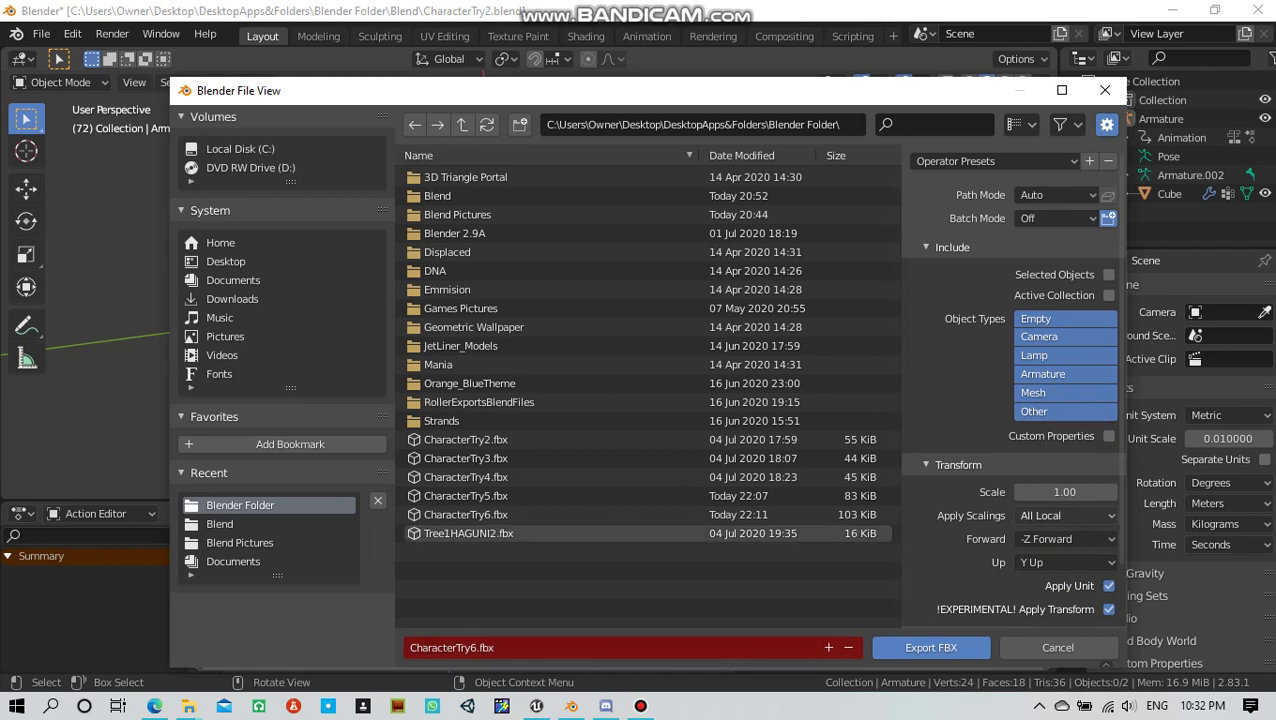
Step: Review the FBX export settings, expanding the Armature options
scroll(1060, 500, "down", 2)
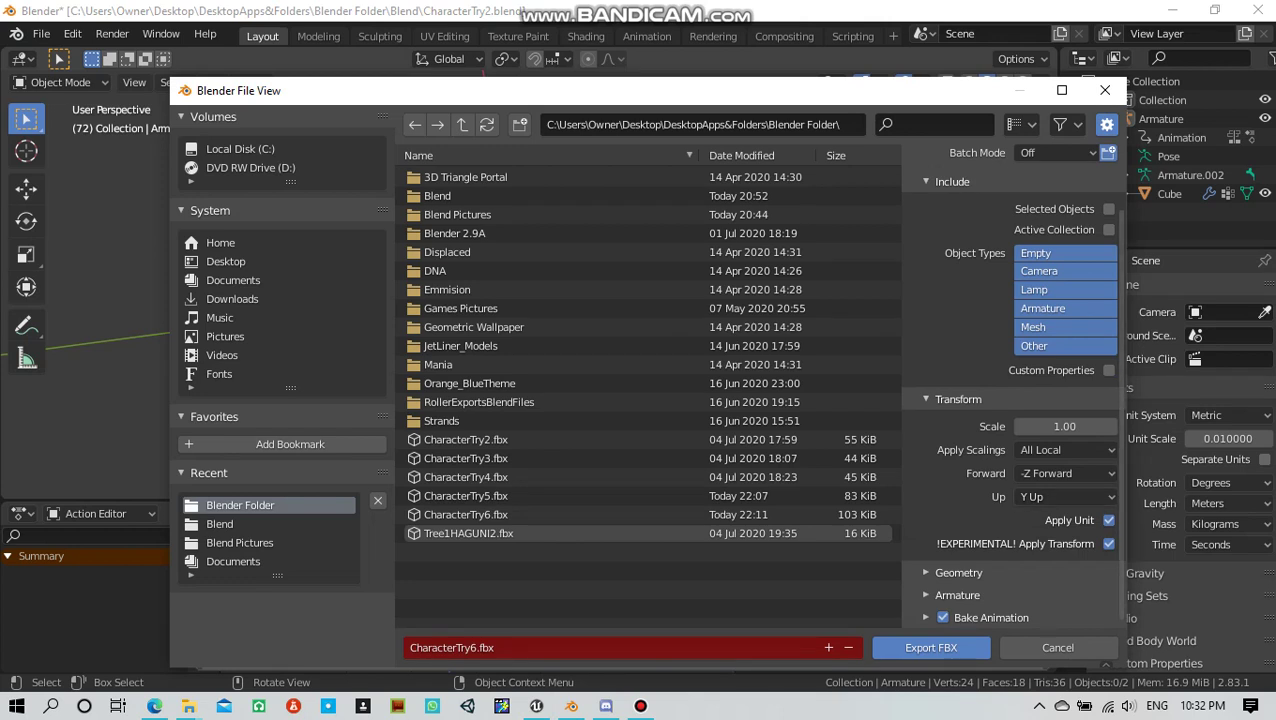
scroll(1060, 500, "up", 2)
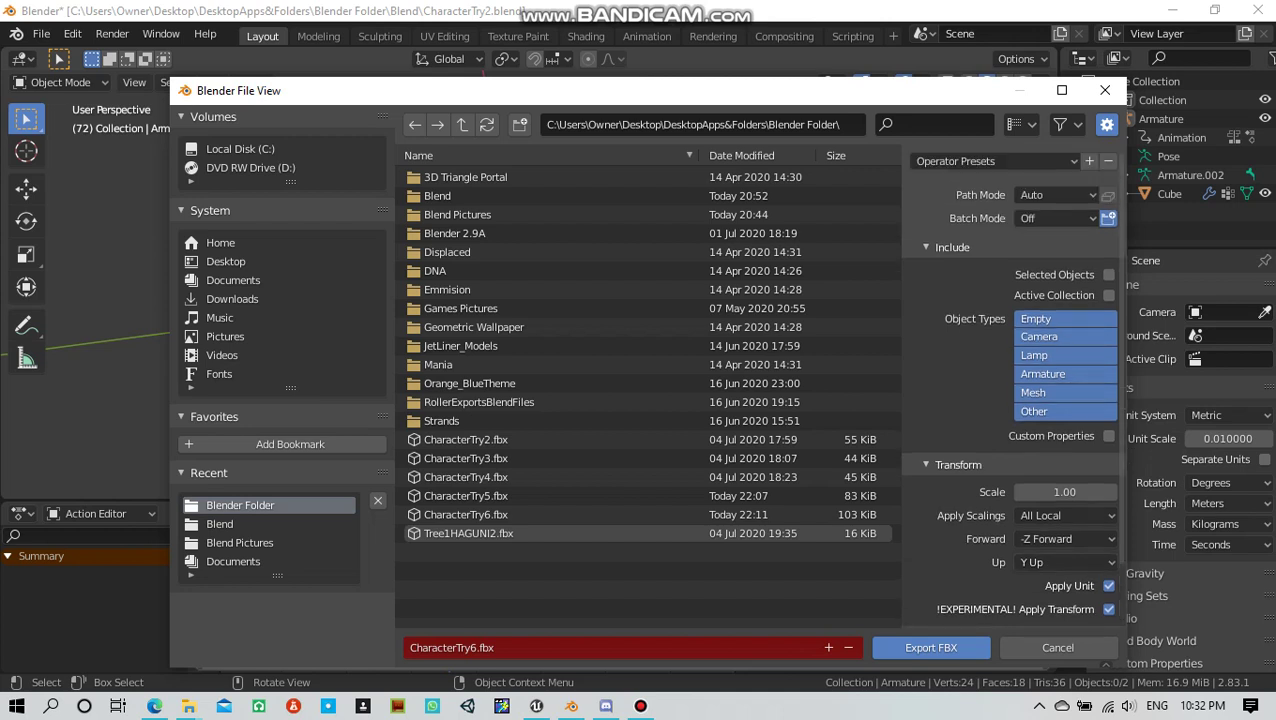
scroll(1010, 400, "down", 2)
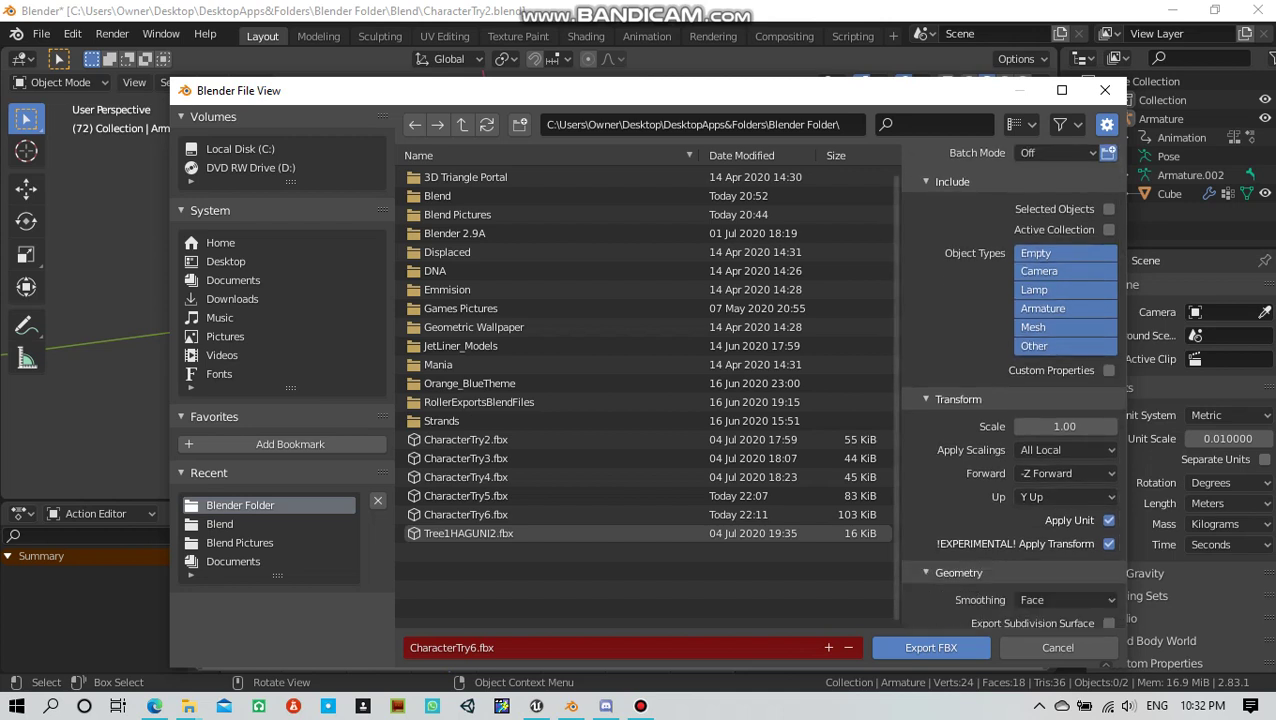
scroll(1010, 400, "down", 4)
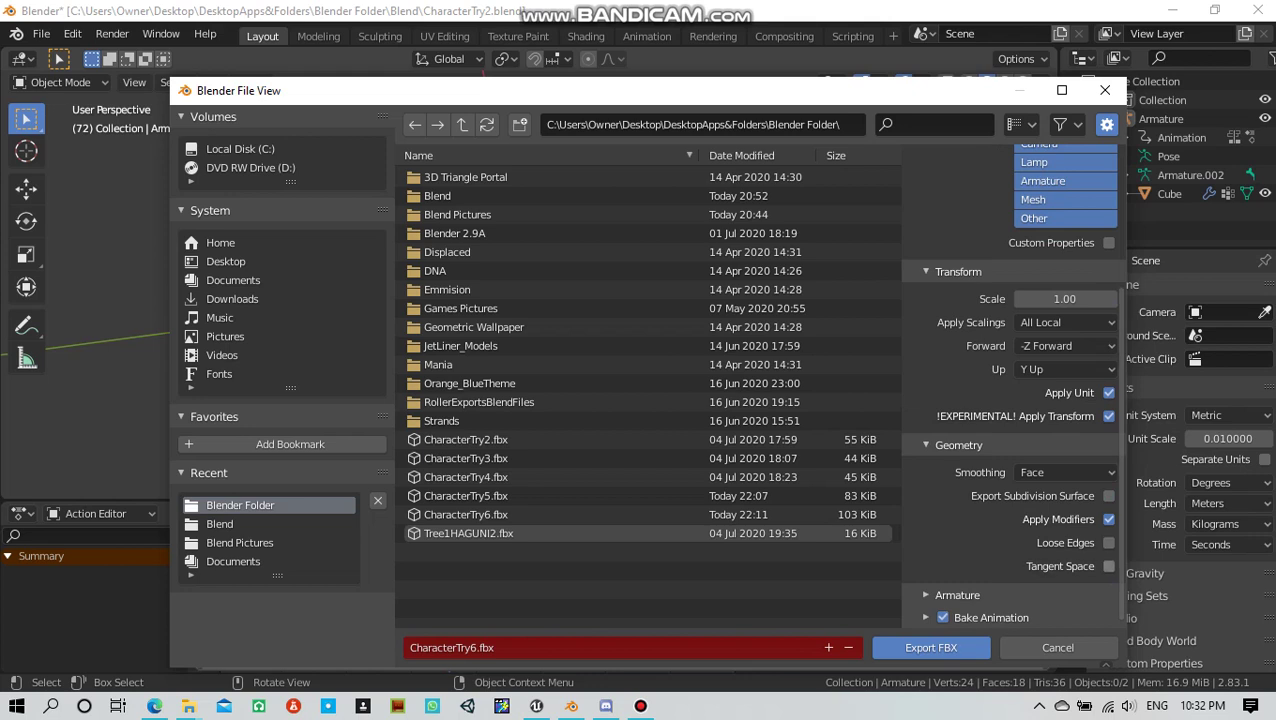
left_click(957, 595)
scroll(1010, 500, "down", 4)
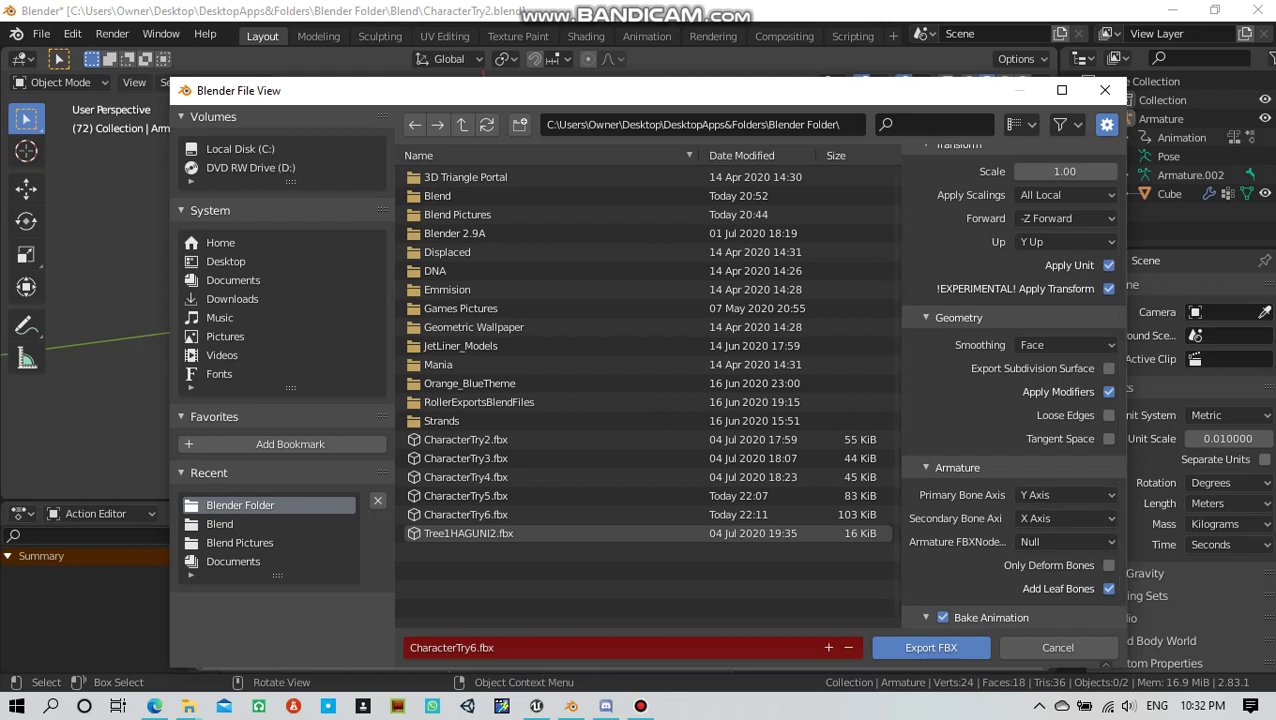
scroll(1010, 400, "down", 2)
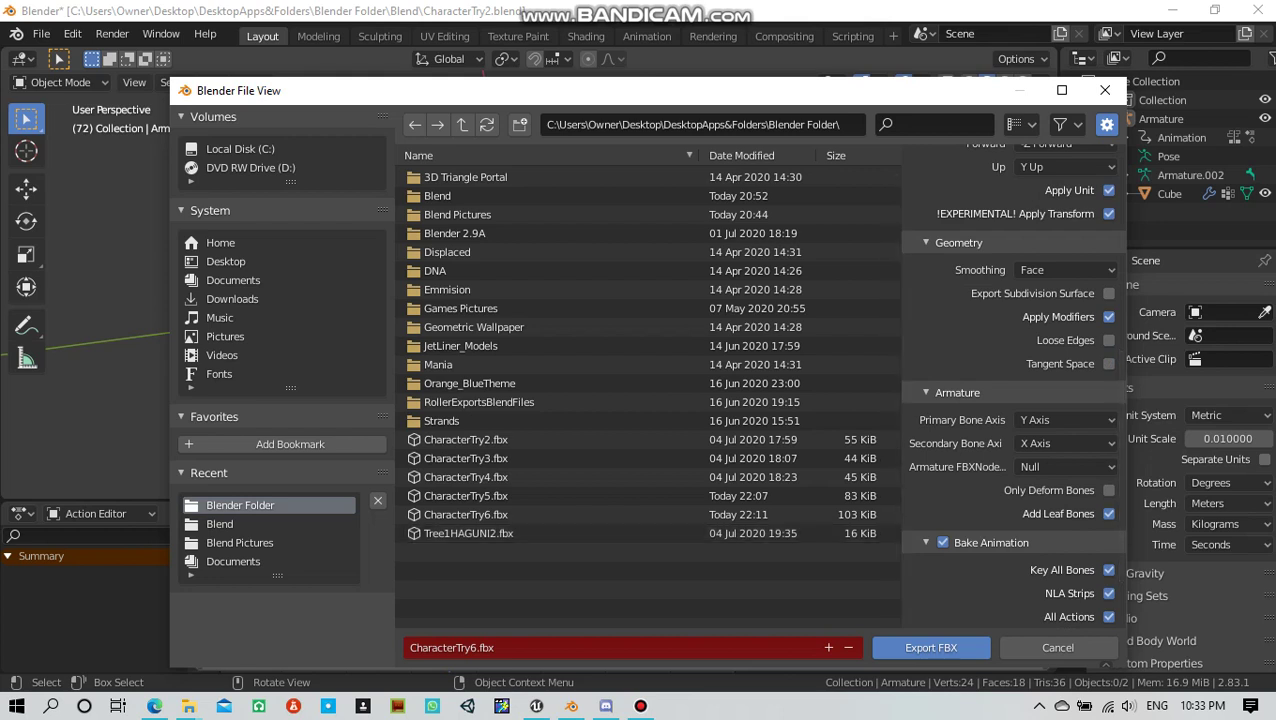
Step: Rename the export file to CharacterTry7.fbx and export it to the Blender Folder
left_click(476, 647)
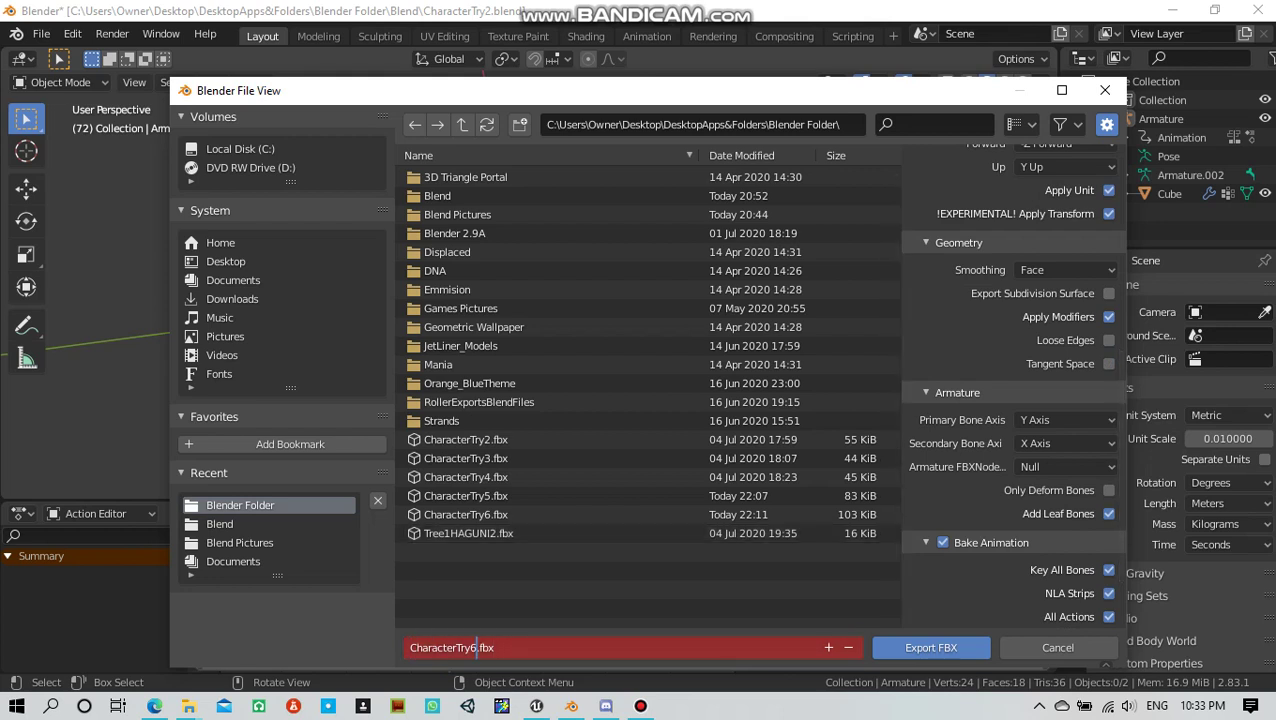
key("BackSpace")
type("7")
key("Return")
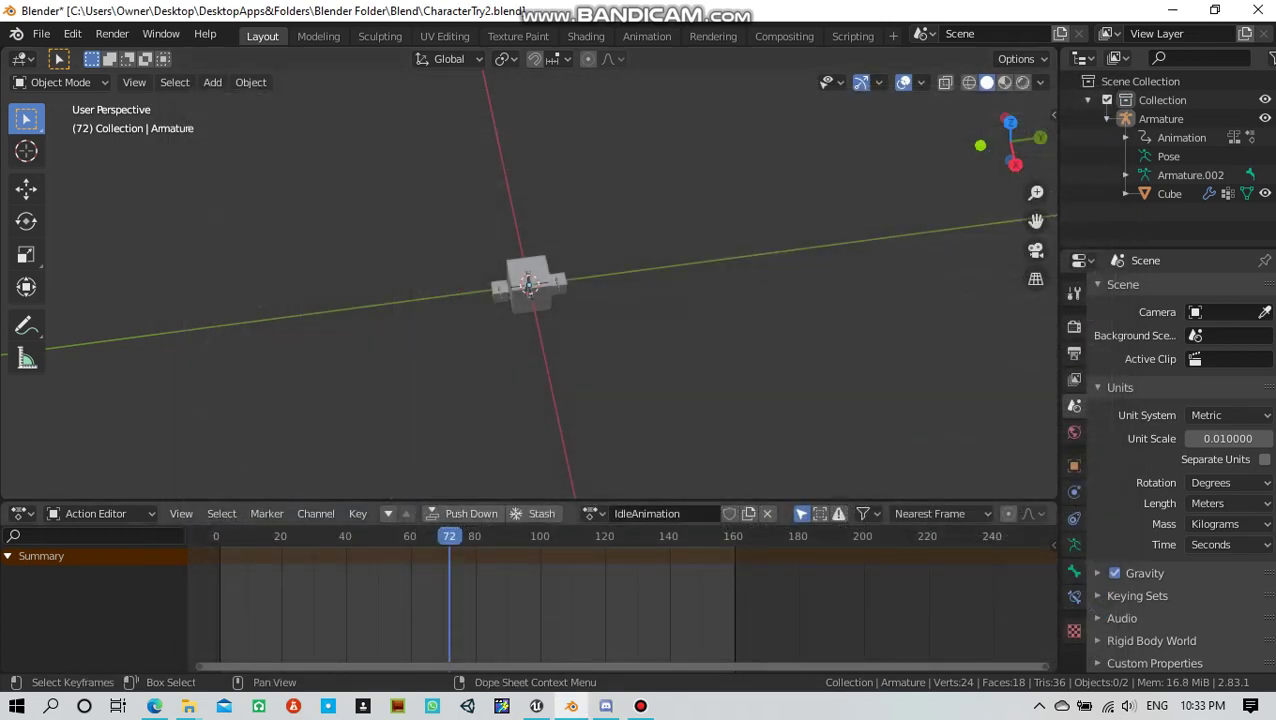
Step: Back in Unreal's MainLevel, start a Content Browser import and select the CharacterTry7 file
left_click(536, 706)
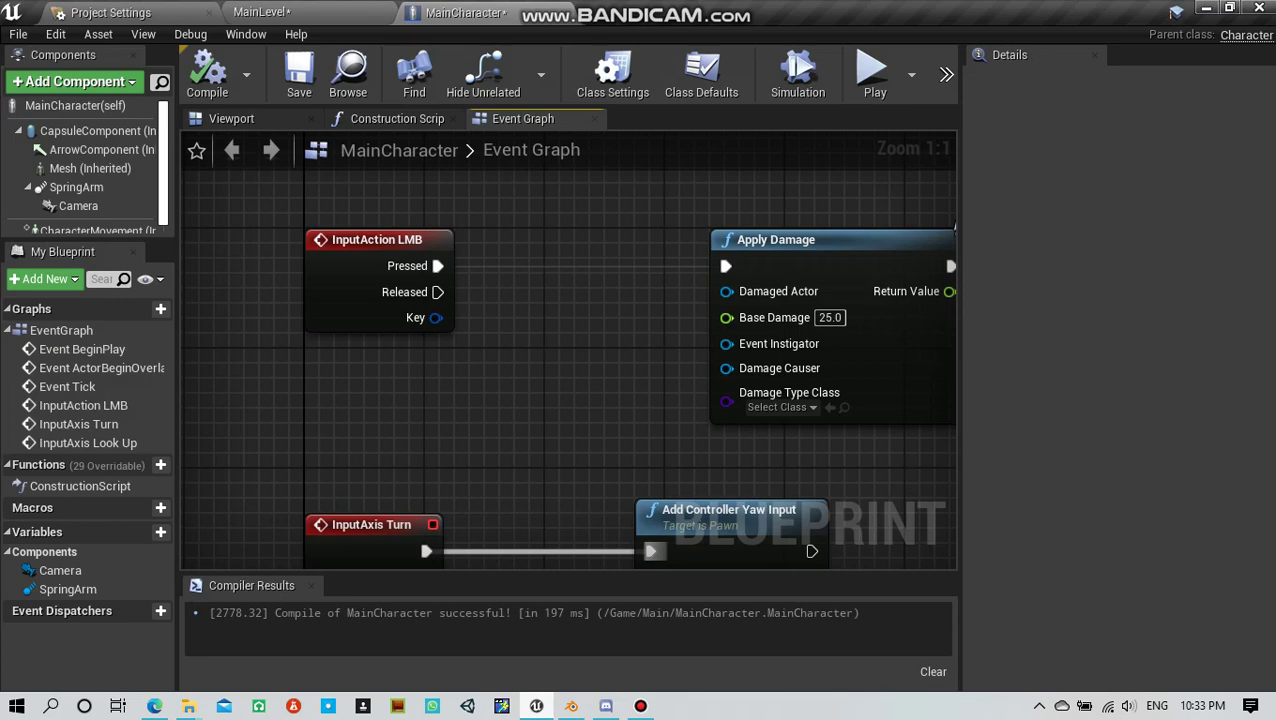
left_click(260, 12)
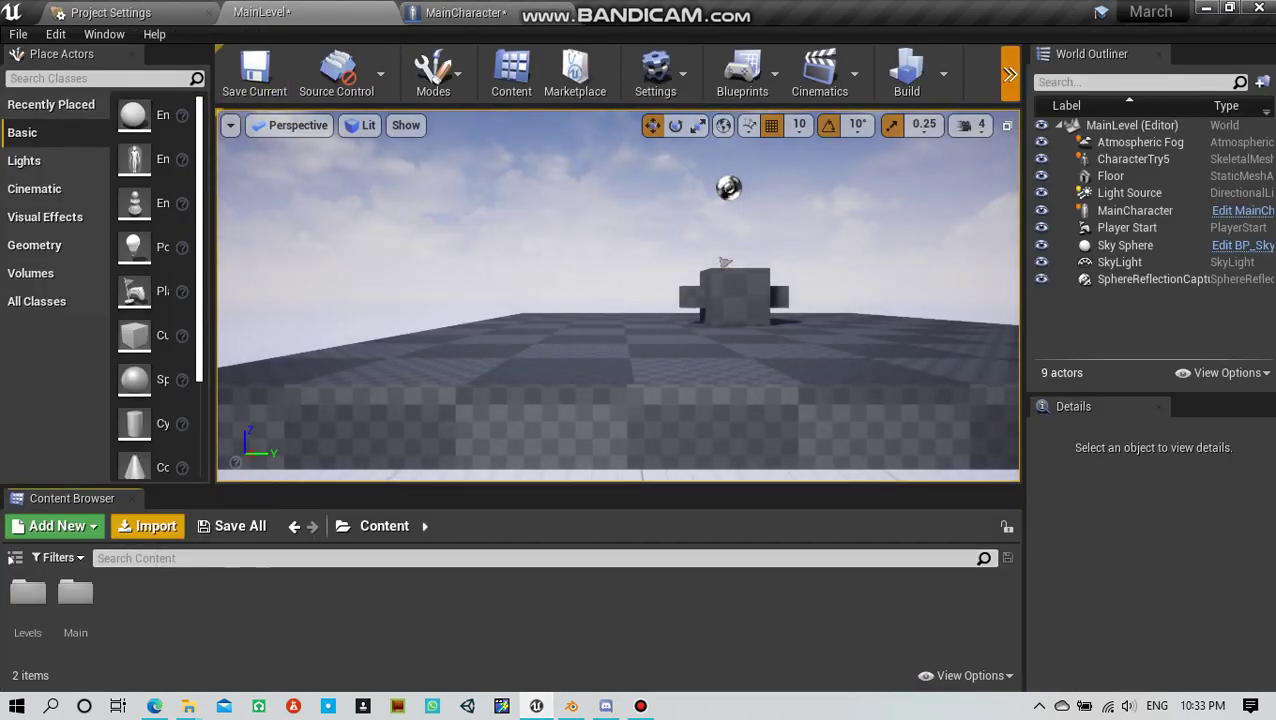
left_click(148, 526)
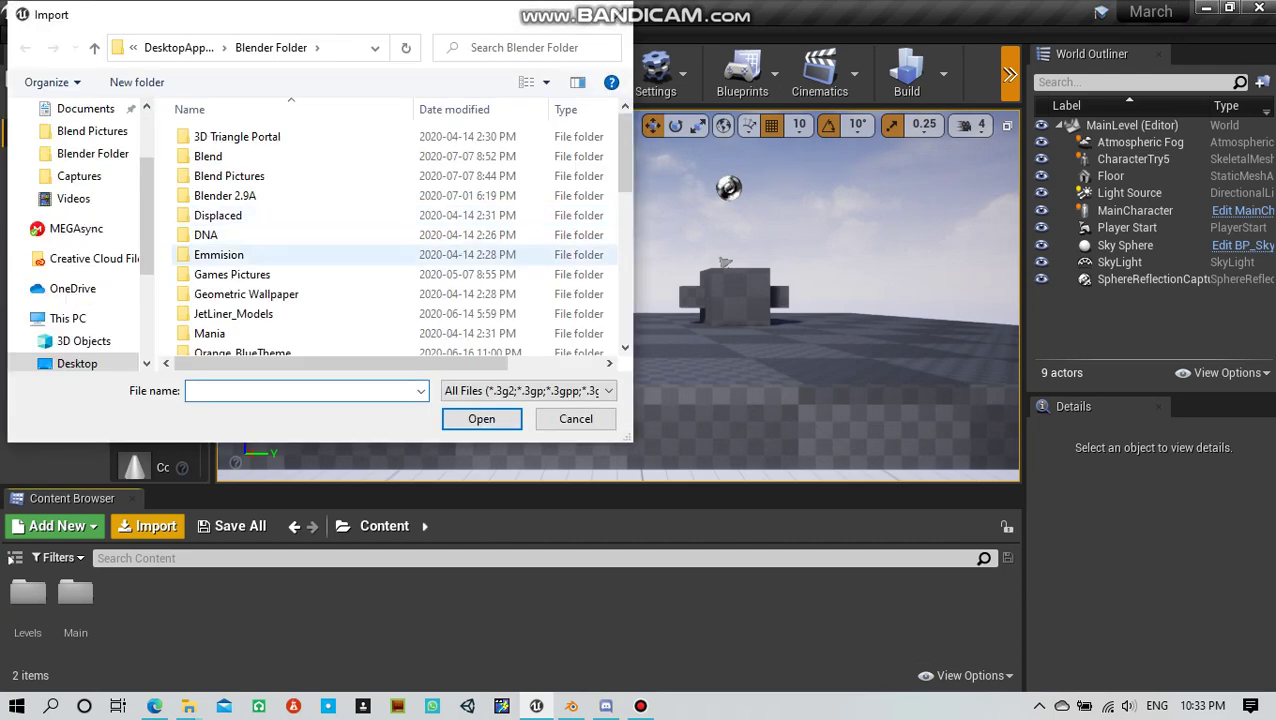
scroll(242, 262, "down", 1)
scroll(242, 262, "down", 2)
scroll(242, 262, "down", 1)
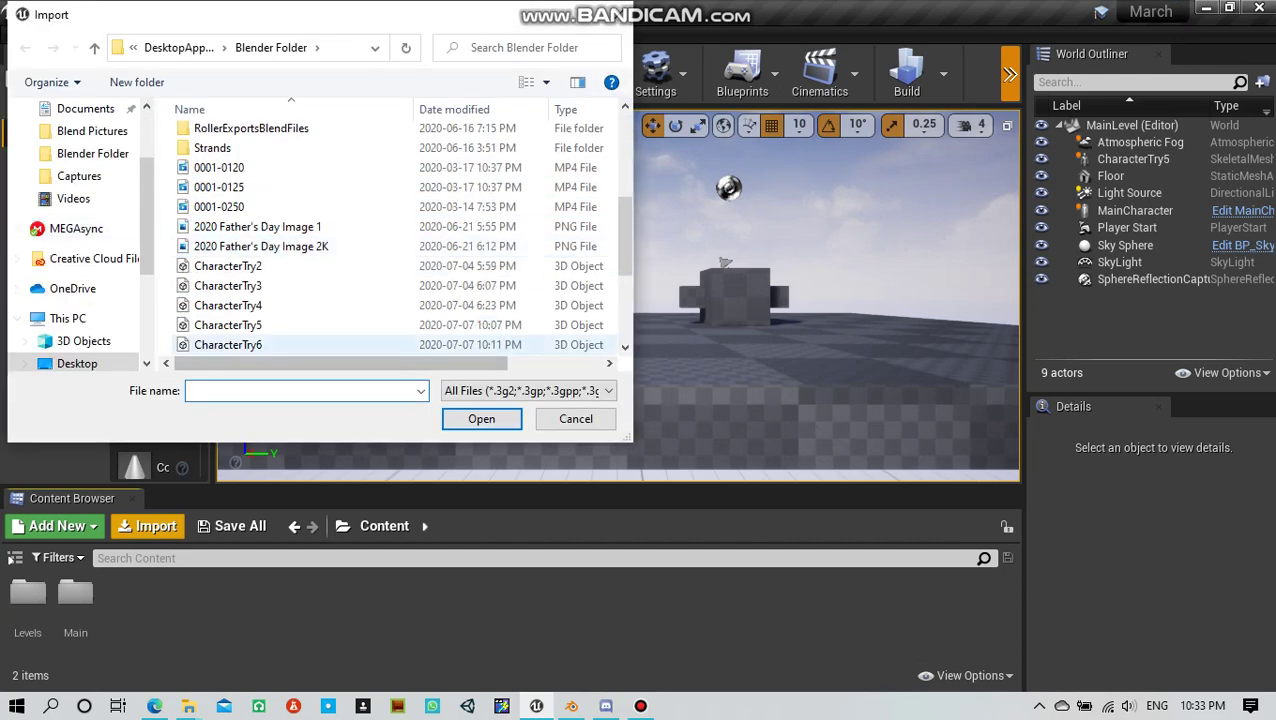
scroll(242, 262, "down", 1)
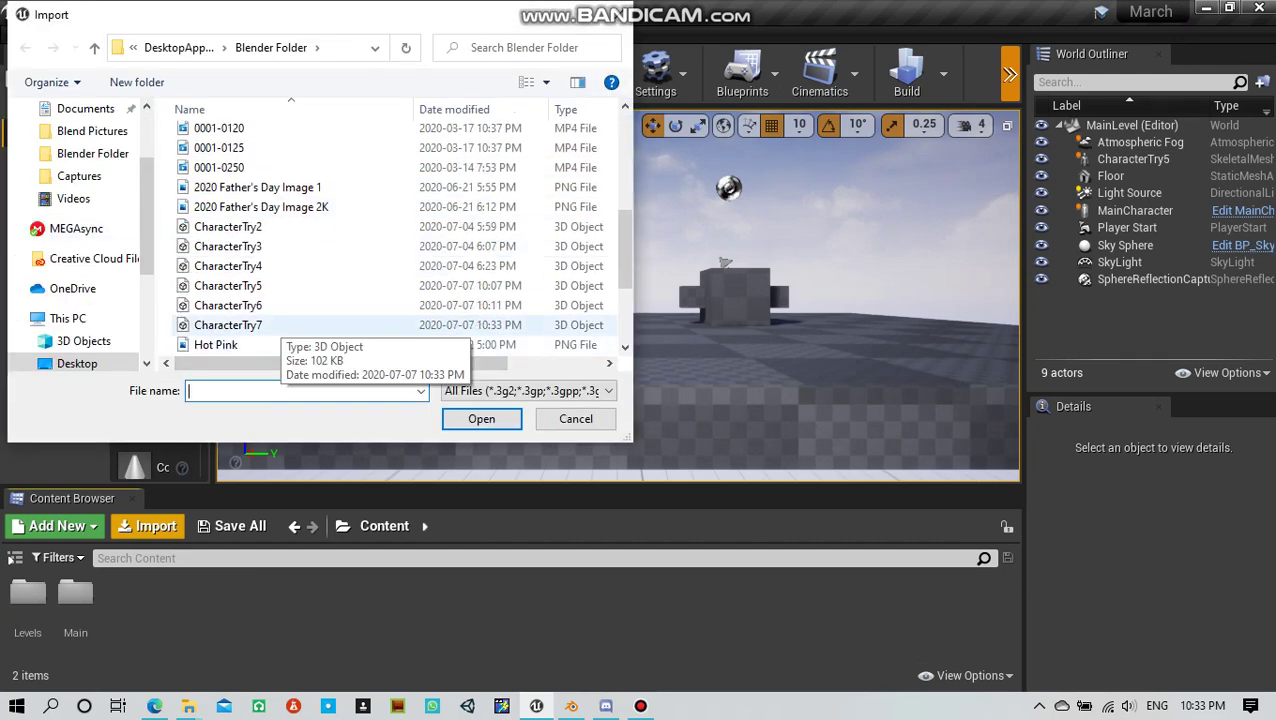
left_click(265, 325)
Step: Open CharacterTry7 for import and look over the FBX Import Options
key("Return")
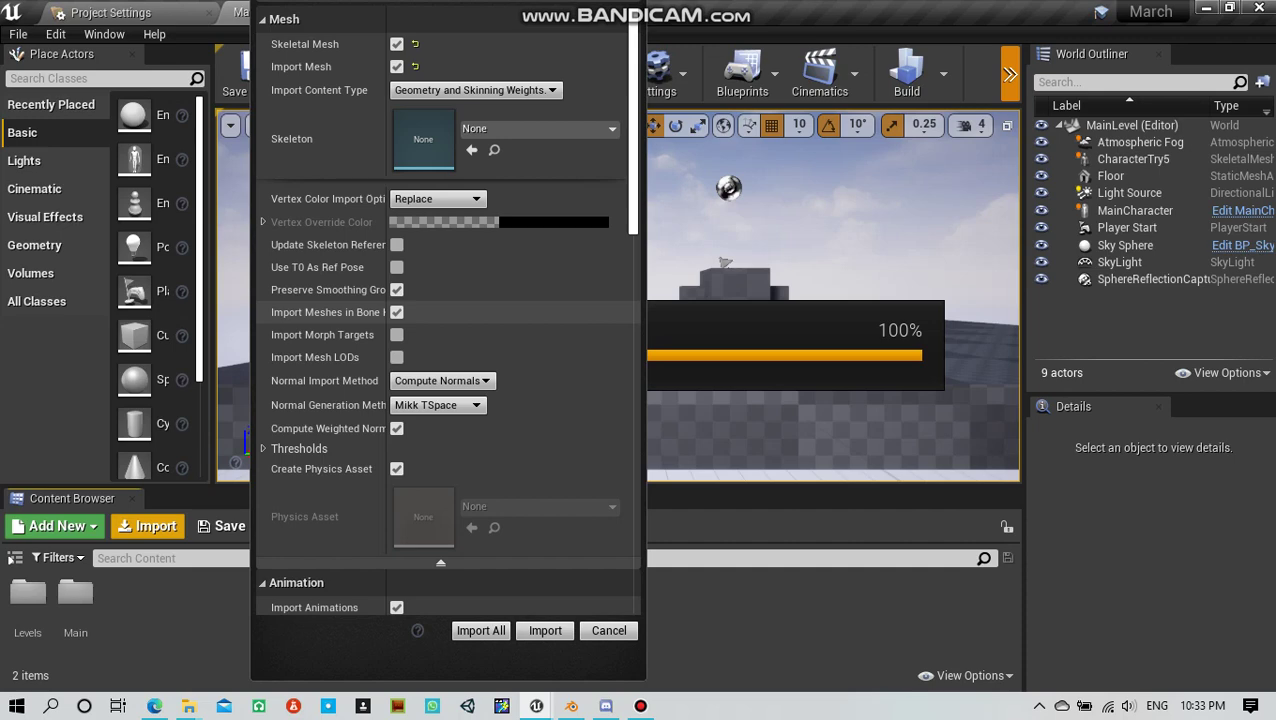
scroll(445, 330, "down", 5)
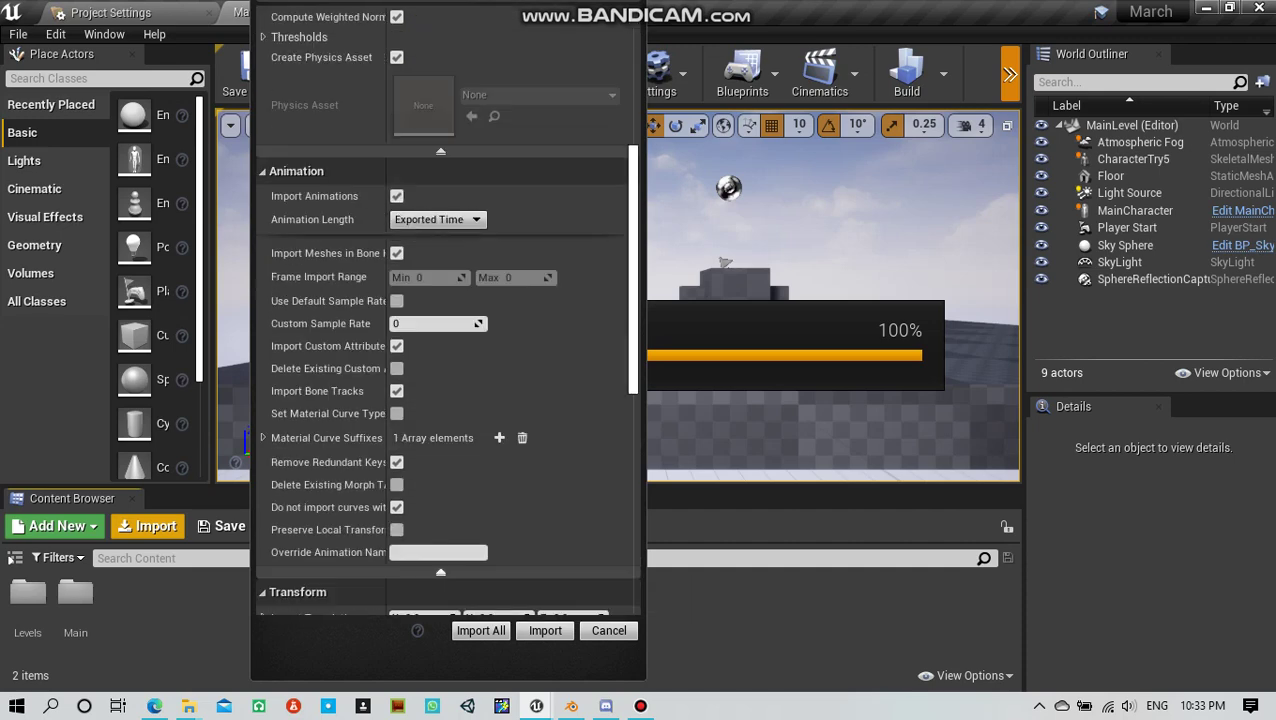
scroll(445, 330, "down", 5)
scroll(445, 330, "up", 5)
scroll(445, 330, "up", 3)
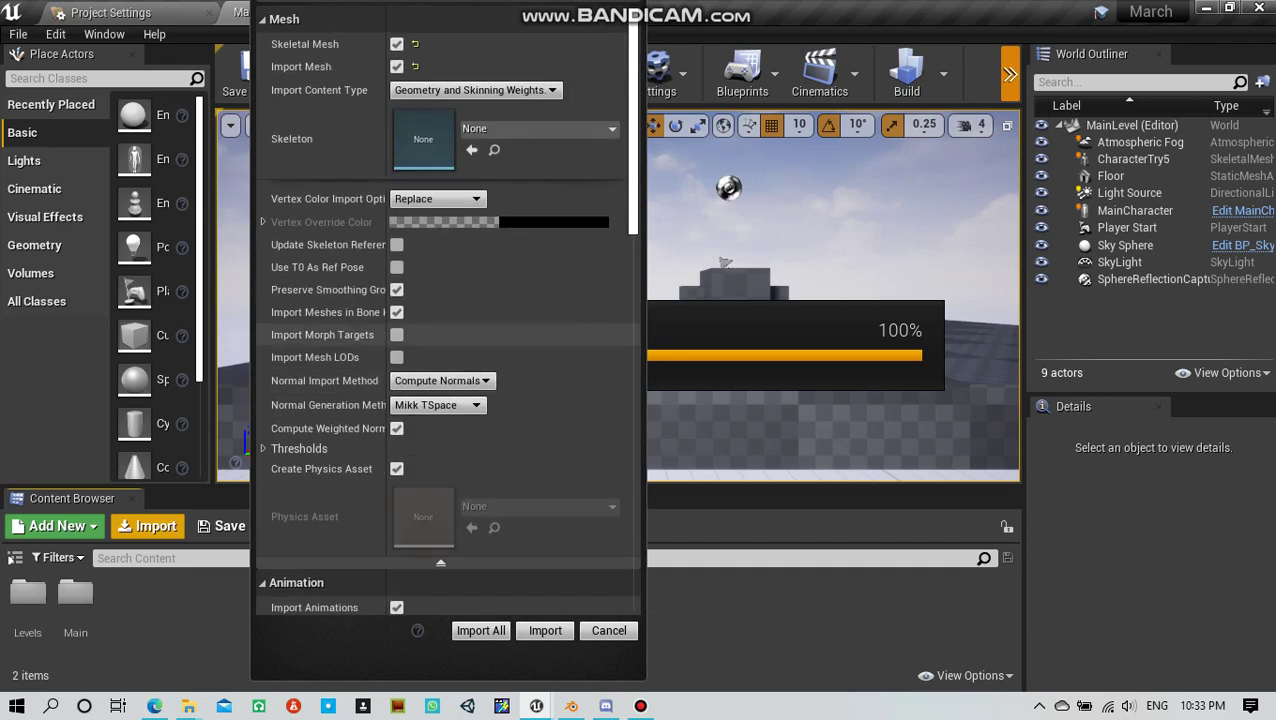
scroll(445, 445, "down", 2)
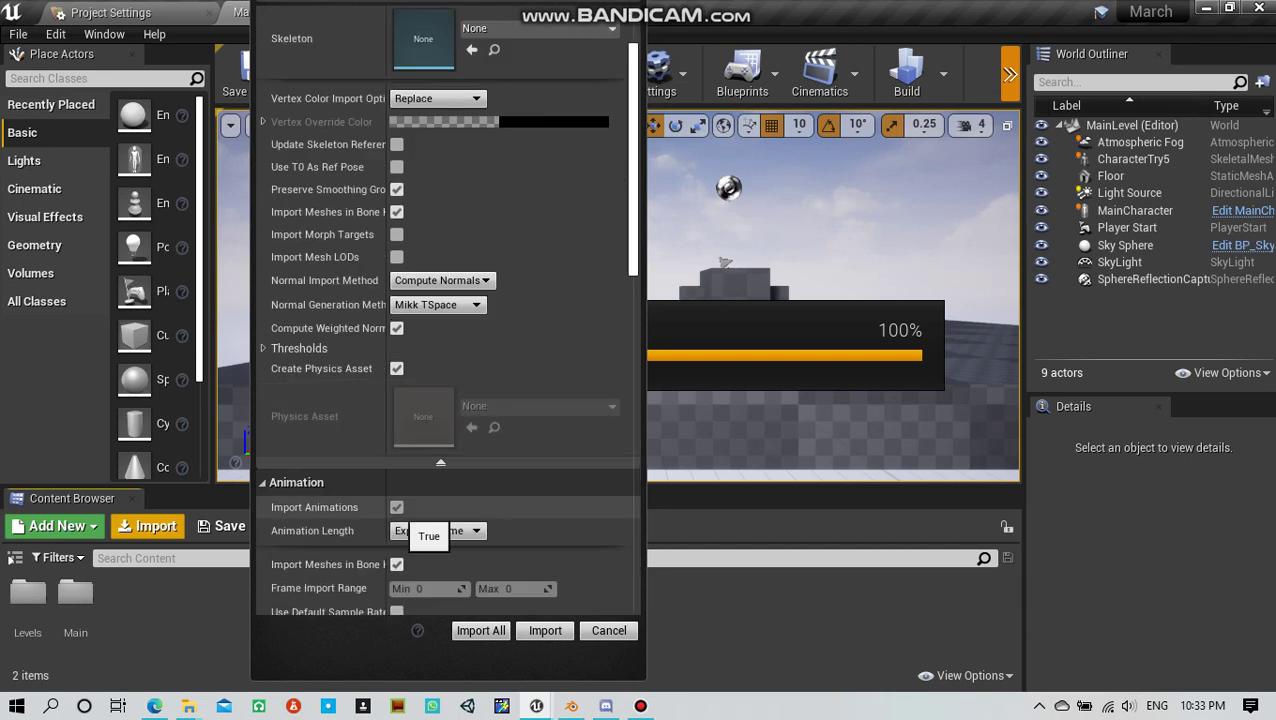
Step: Keep Animation Length at Exported Time and Import Content Type at Geometry and Skinning Weights
left_click(470, 531)
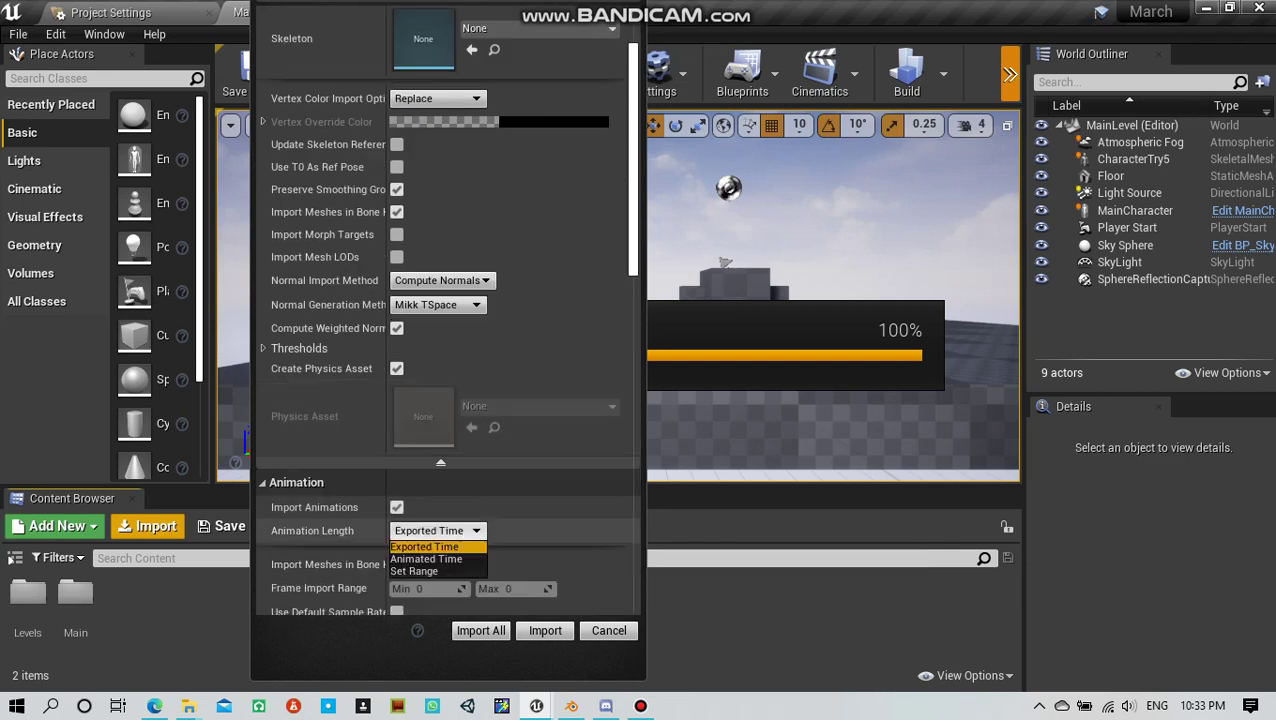
left_click(430, 543)
scroll(445, 450, "up", 2)
left_click(475, 90)
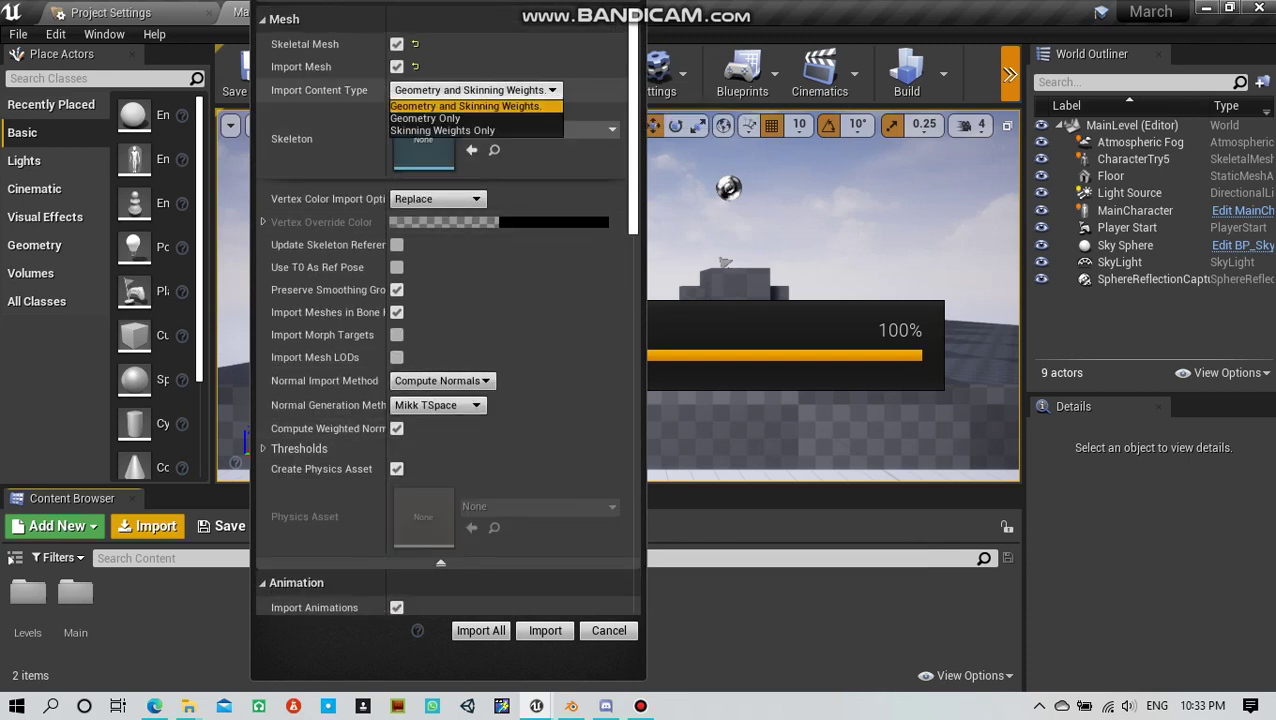
left_click(470, 114)
scroll(445, 310, "down", 10)
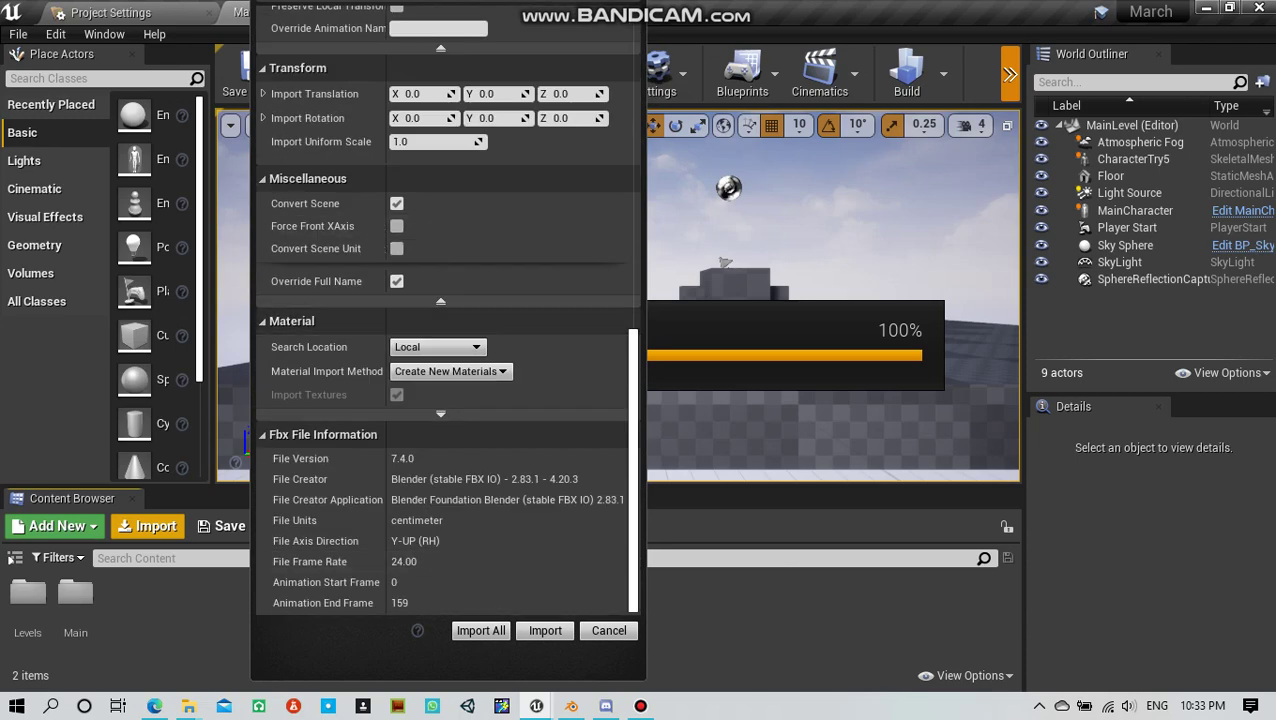
Step: Import CharacterTry7, dismiss the warning in the Message Log, and drop the mesh into the level
left_click(545, 630)
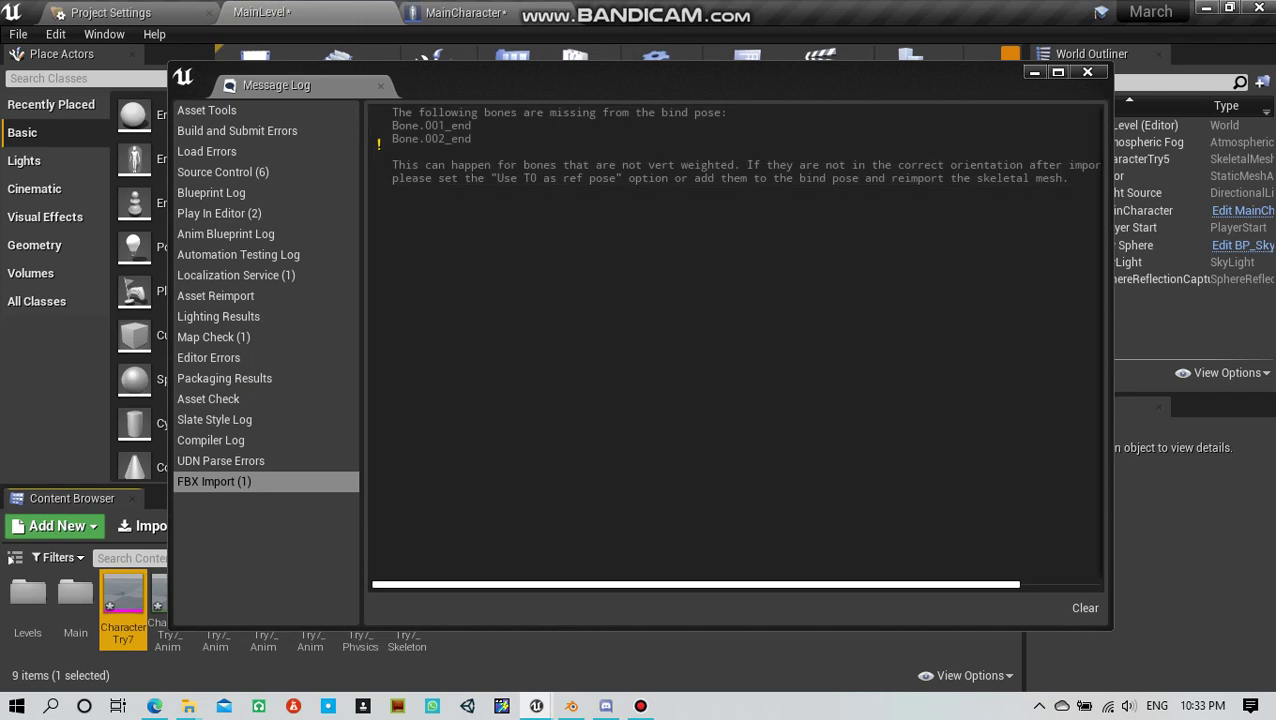
left_click(700, 145)
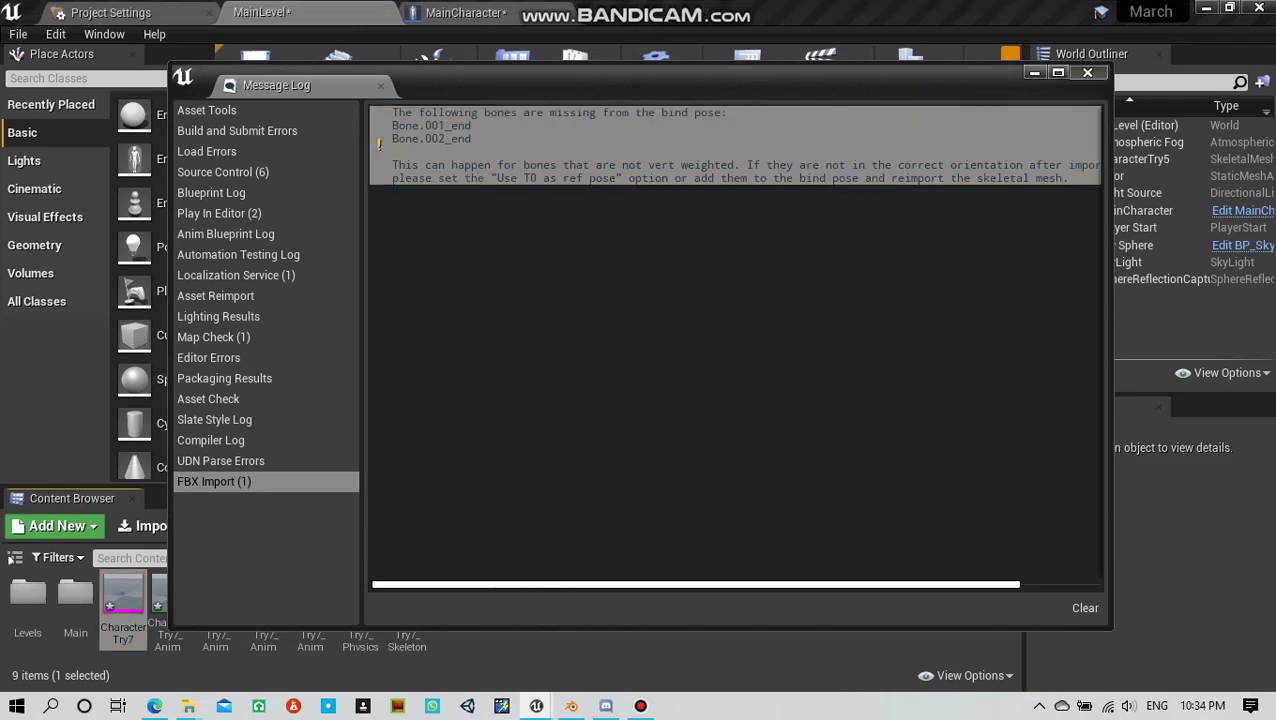
left_click(1087, 72)
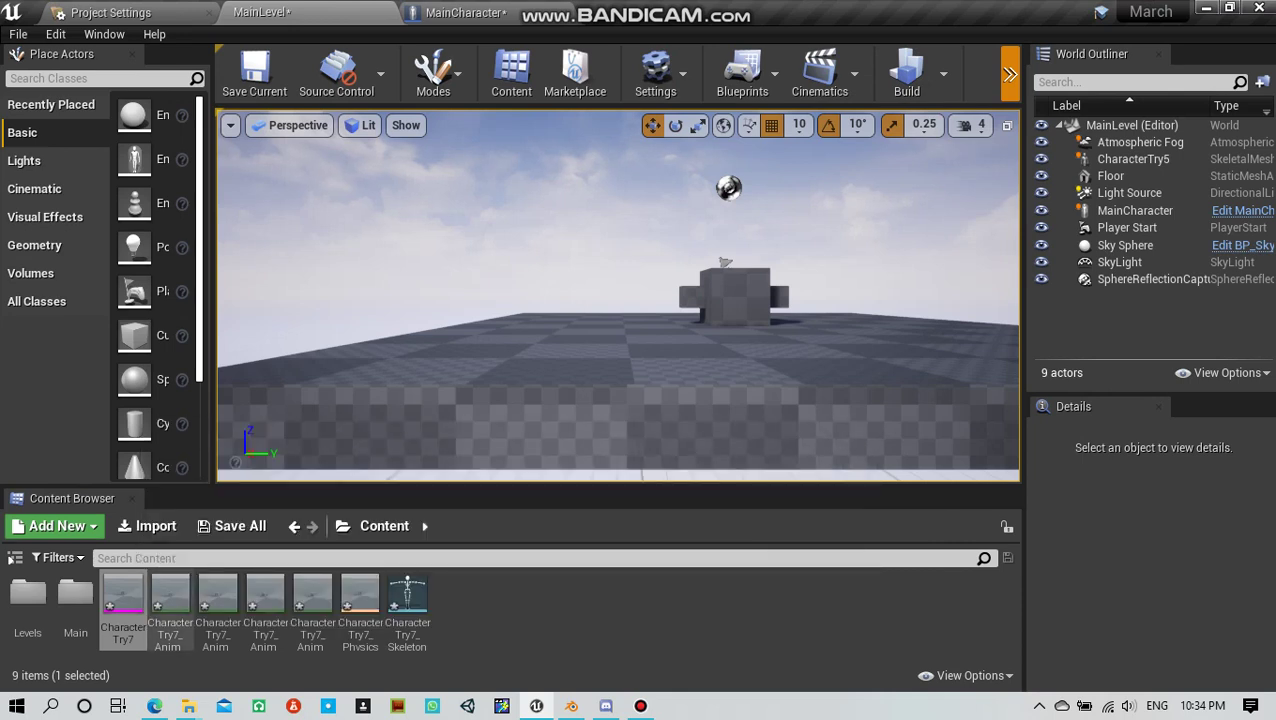
mouse_move(115, 600)
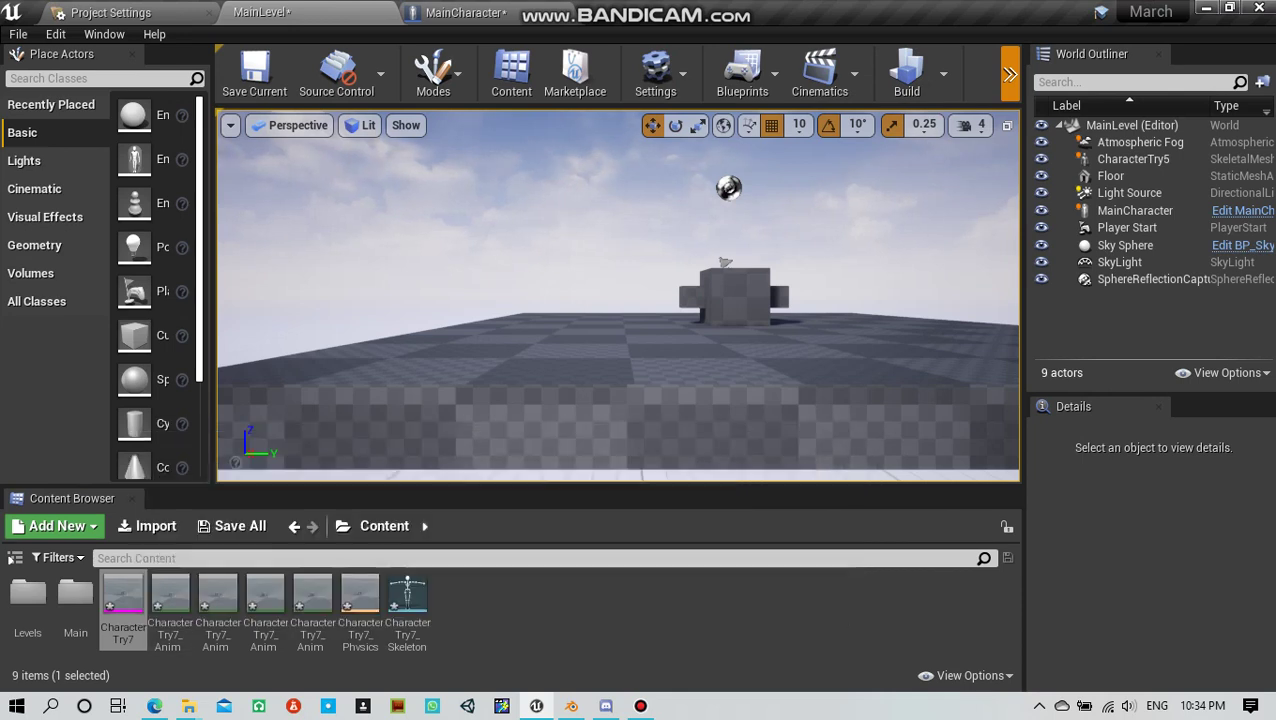
mouse_move(115, 600)
left_mouse_down()
mouse_move(235, 462)
mouse_move(430, 385)
left_mouse_up()
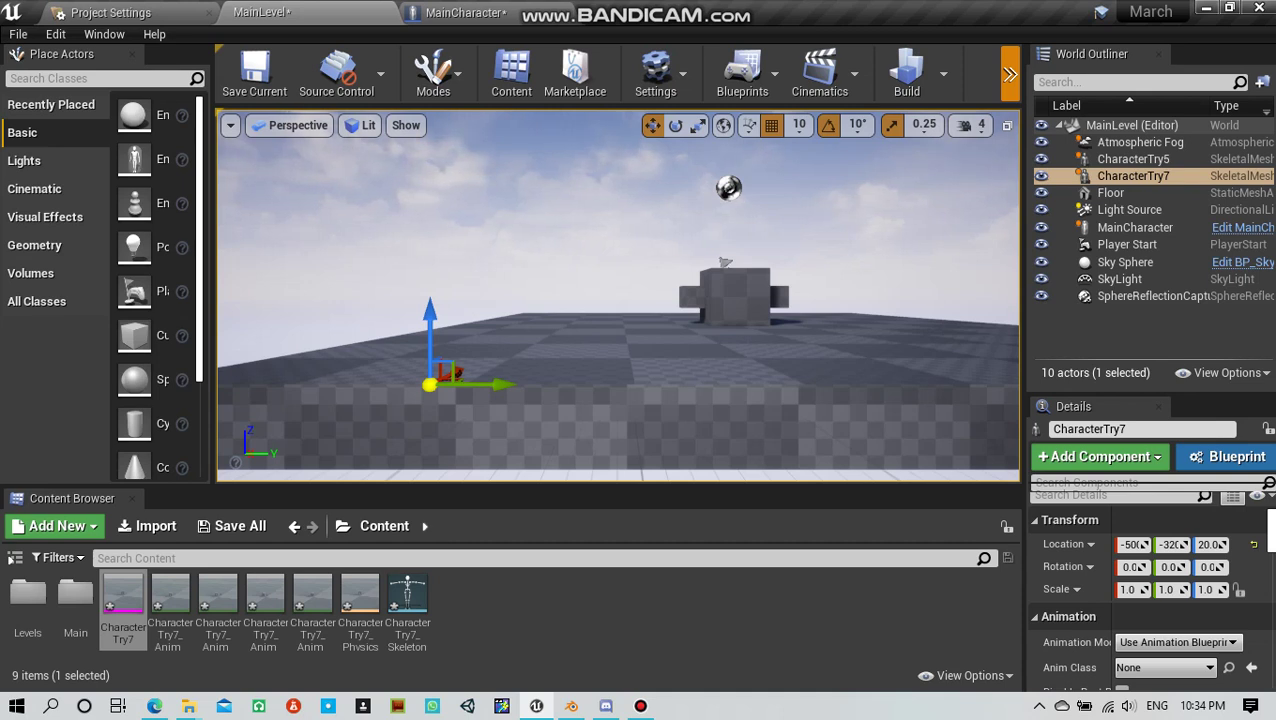
Step: Scale CharacterTry7 to 50 on X, Y and Z and raise it to Z 80
left_click(1128, 589)
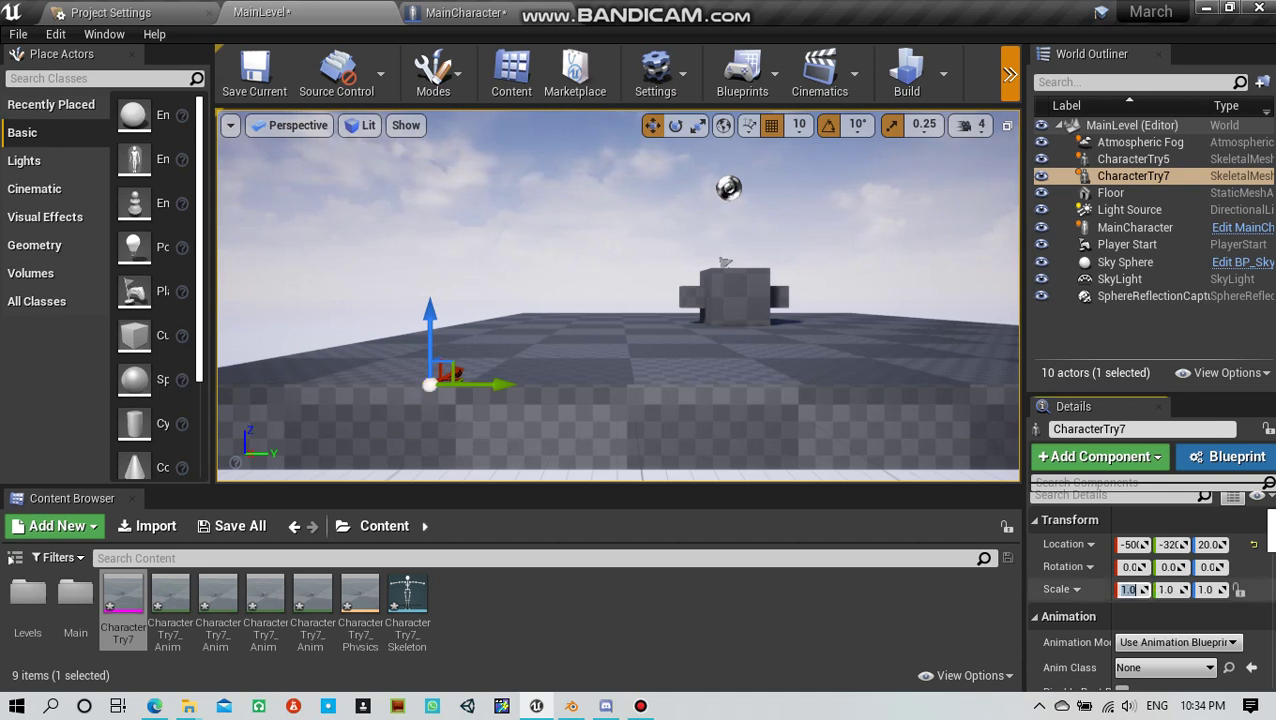
key("BackSpace")
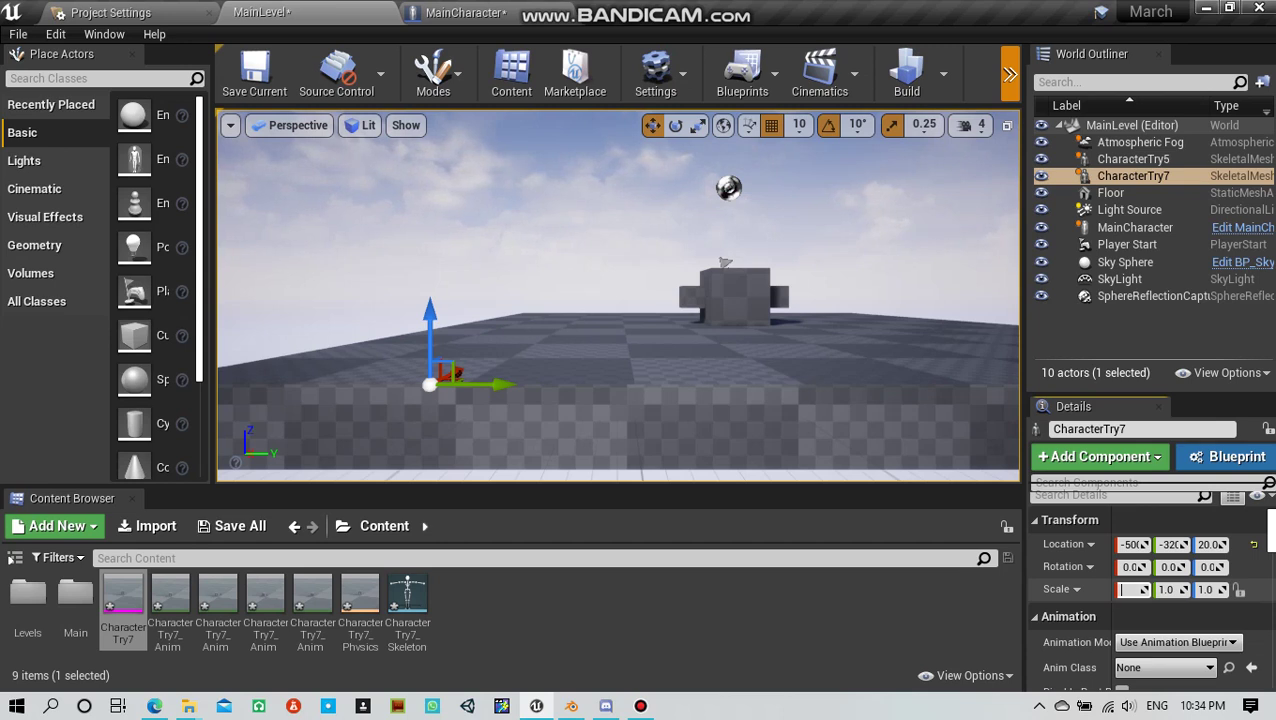
type("50")
key("Return")
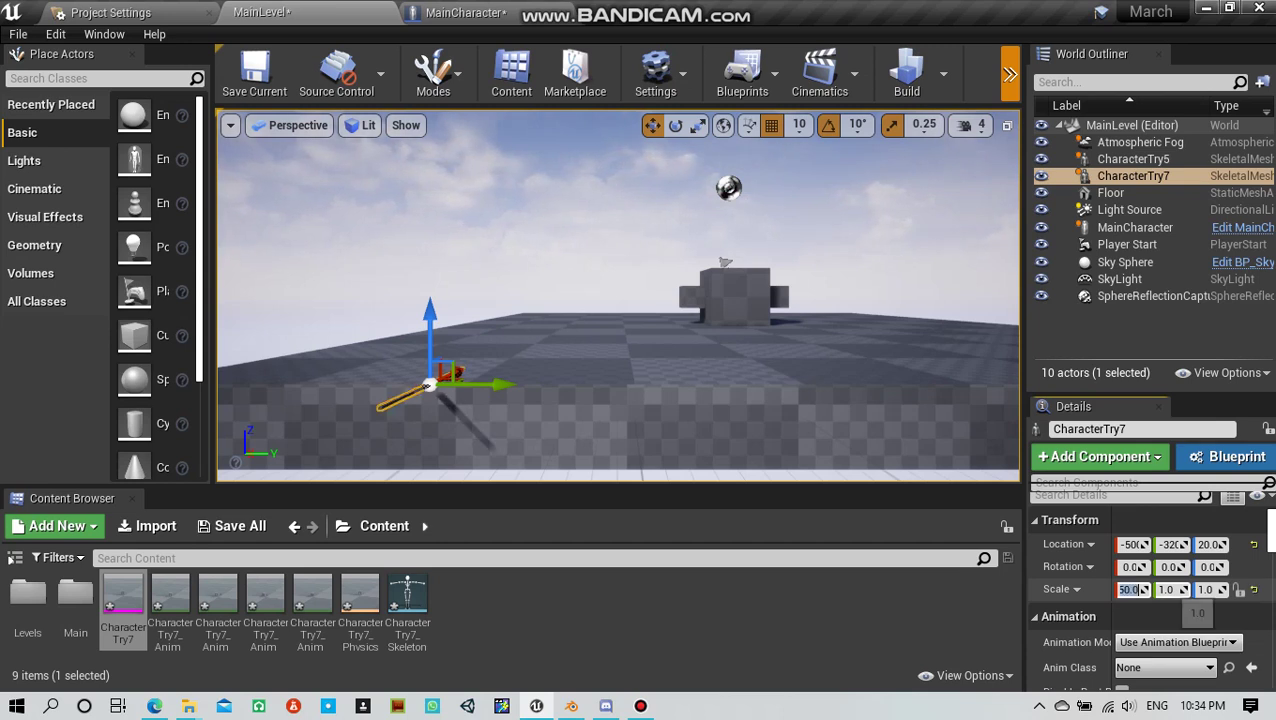
key("Tab")
type("50")
key("Return")
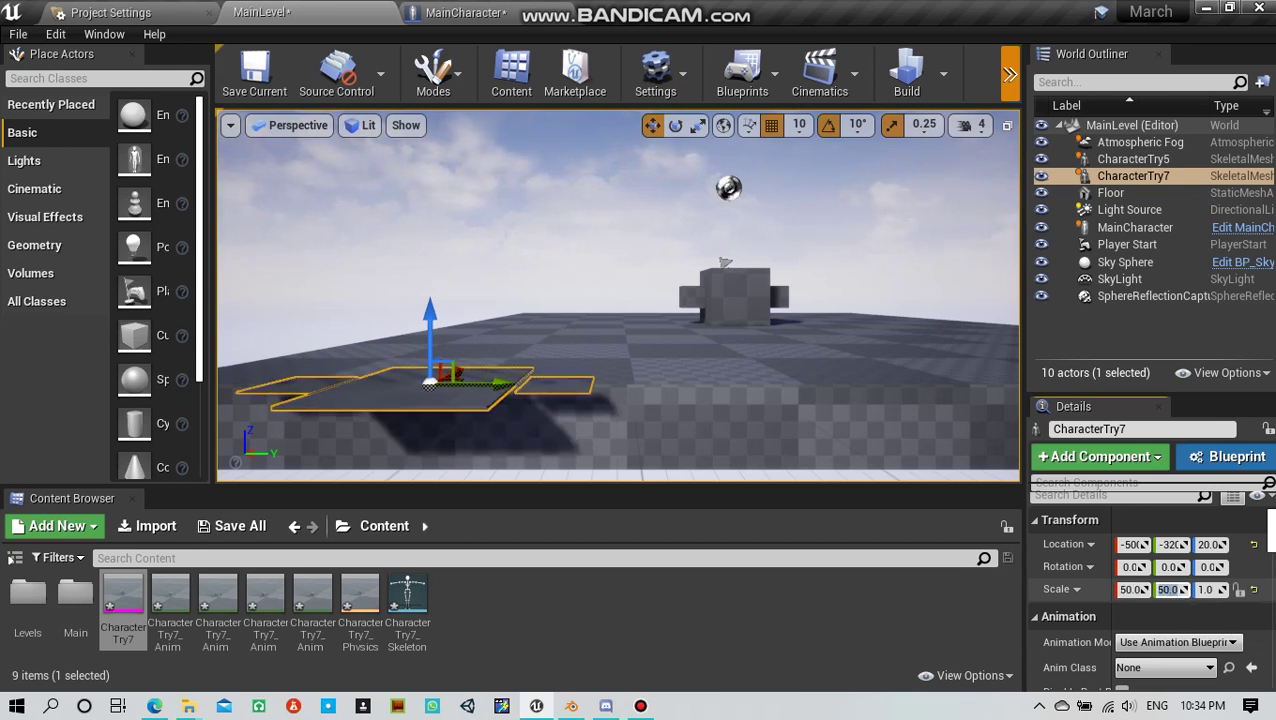
key("Tab")
type("50")
key("Return")
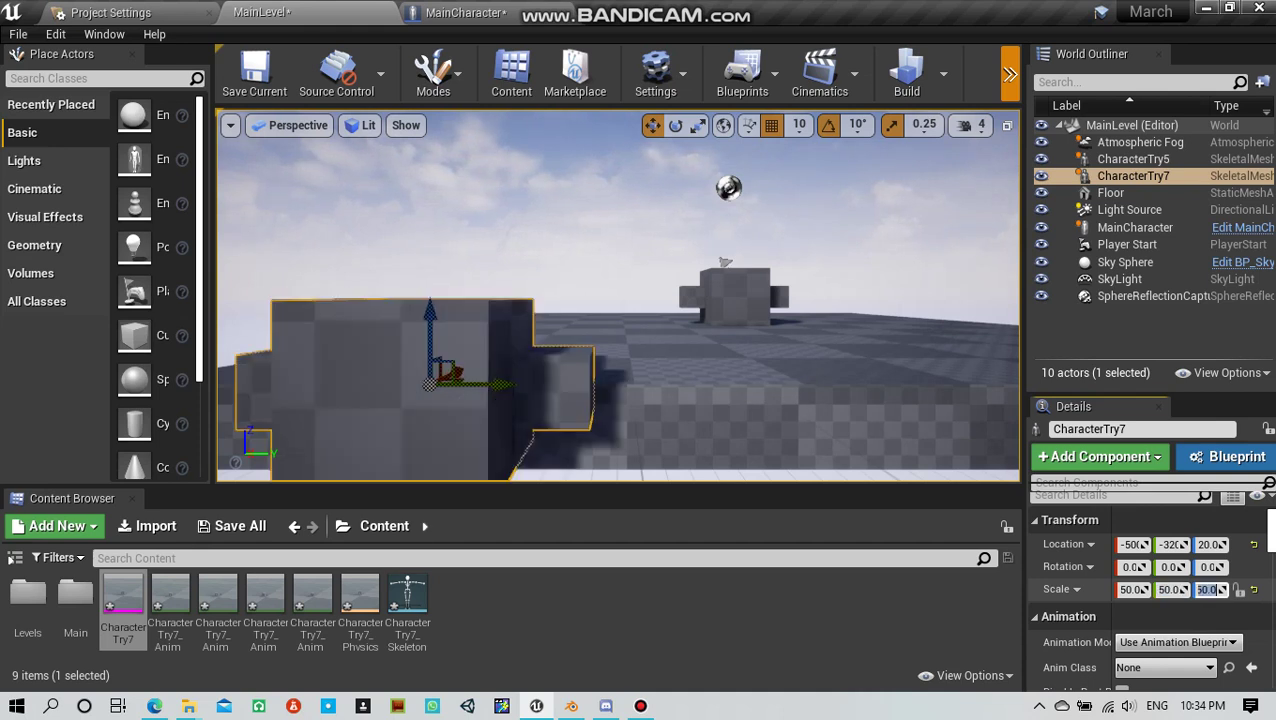
left_click_drag(445, 307, 445, 184)
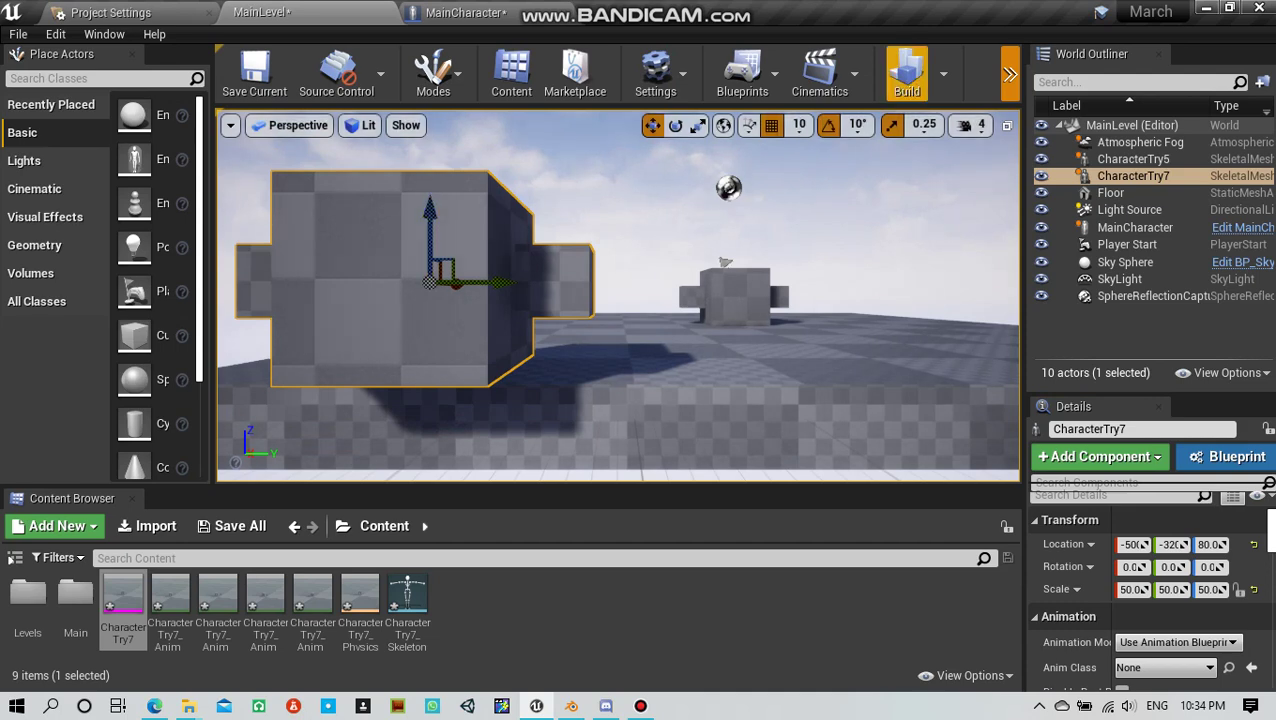
left_click(1010, 74)
left_click(1050, 111)
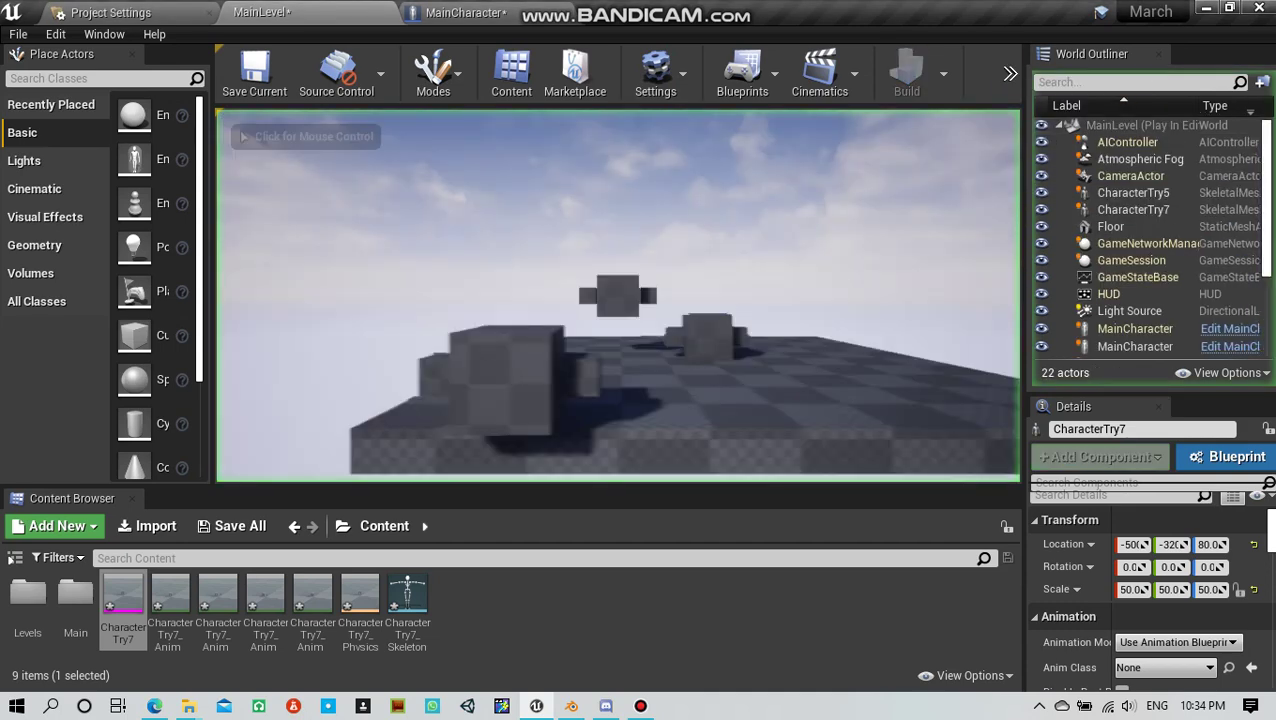
left_click(617, 296)
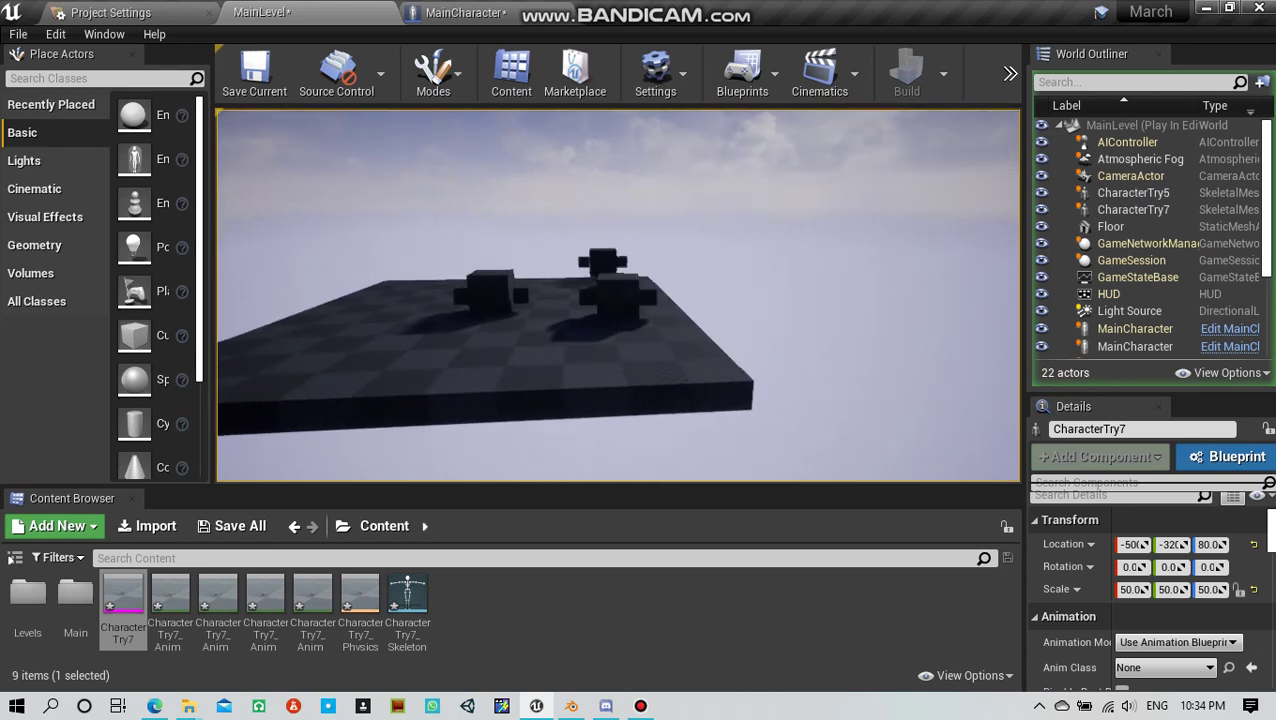
key("Escape")
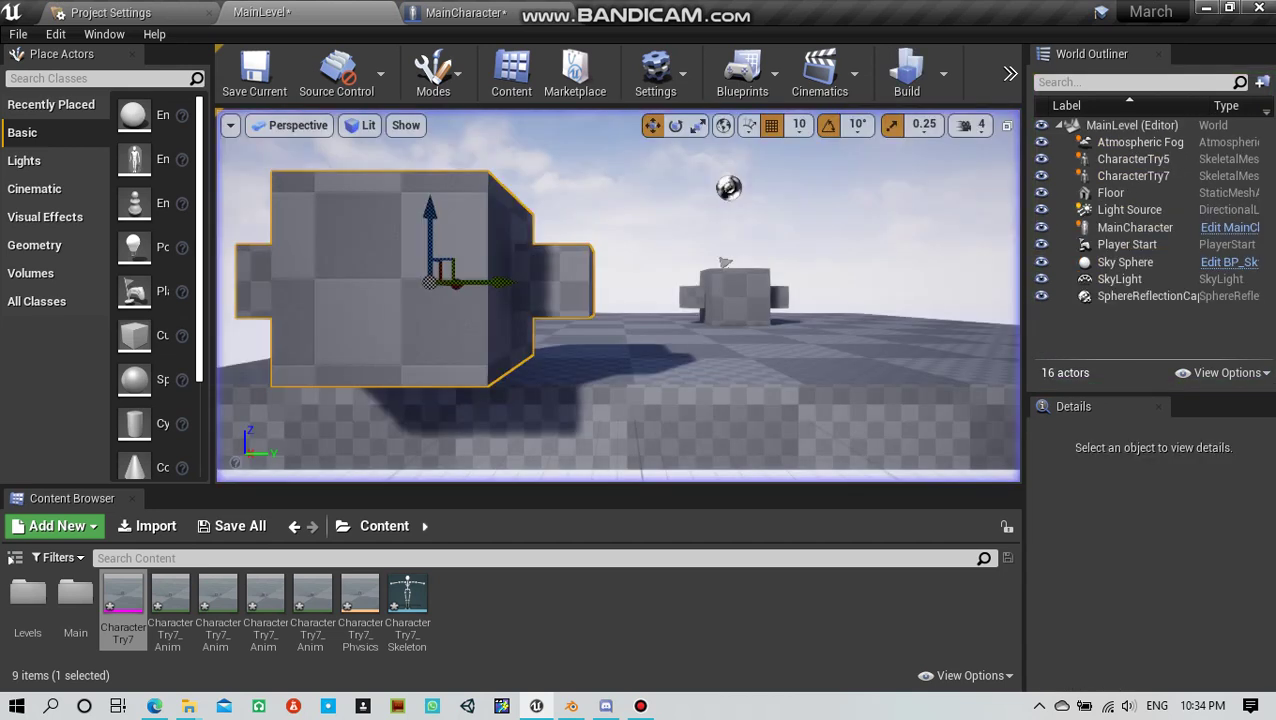
key("alt+p")
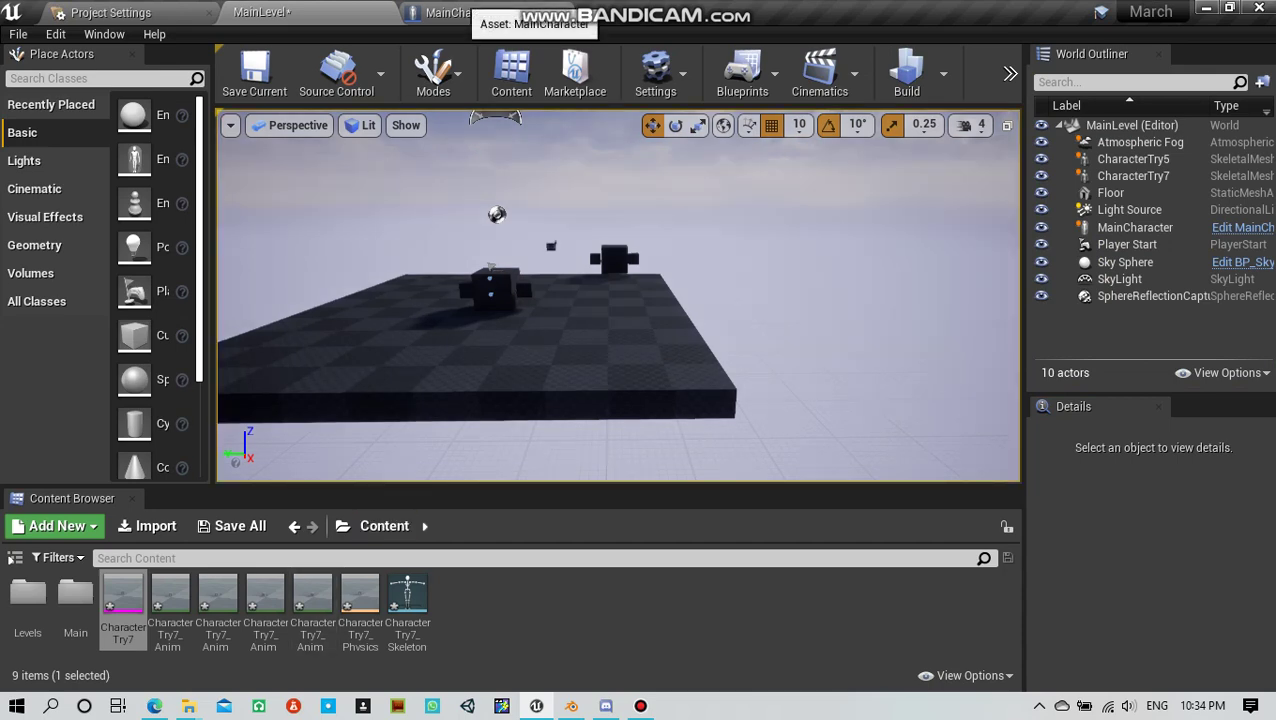
Step: Set the inherited Mesh's Anim to Play to IdleAnimation, leaving its skeletal mesh unchanged
left_click(462, 12)
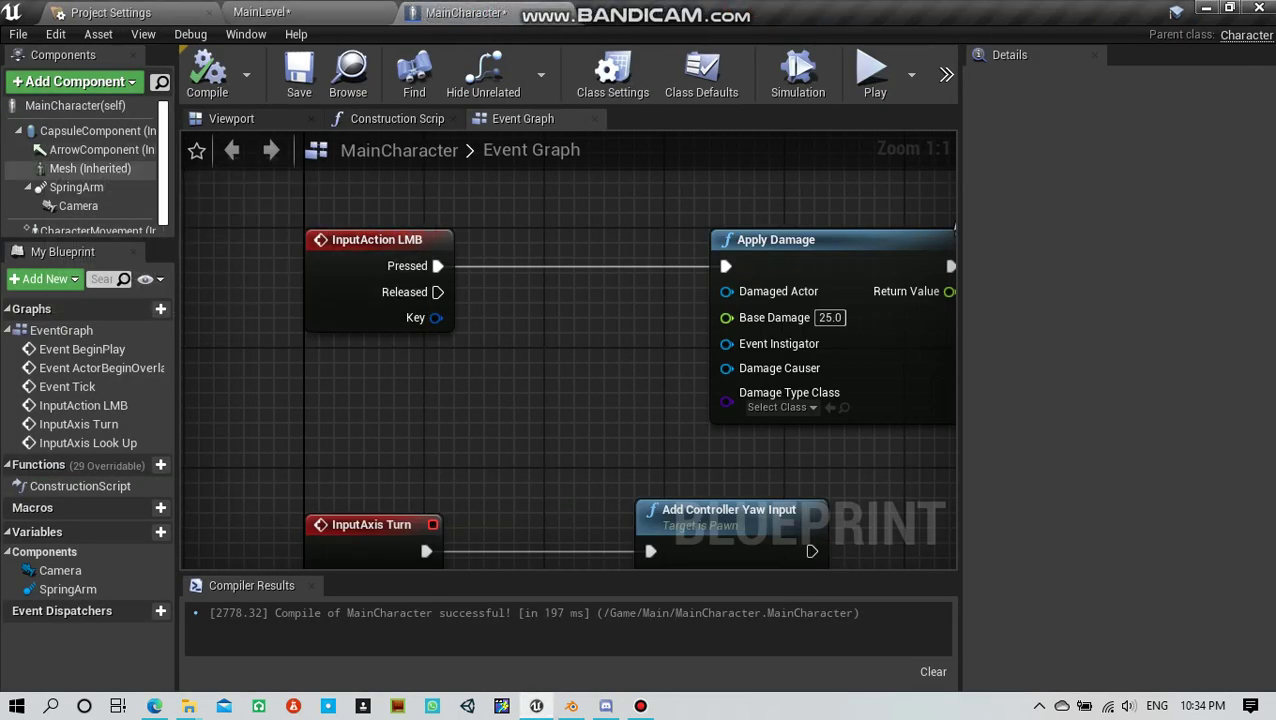
left_click(90, 168)
left_click(1200, 457)
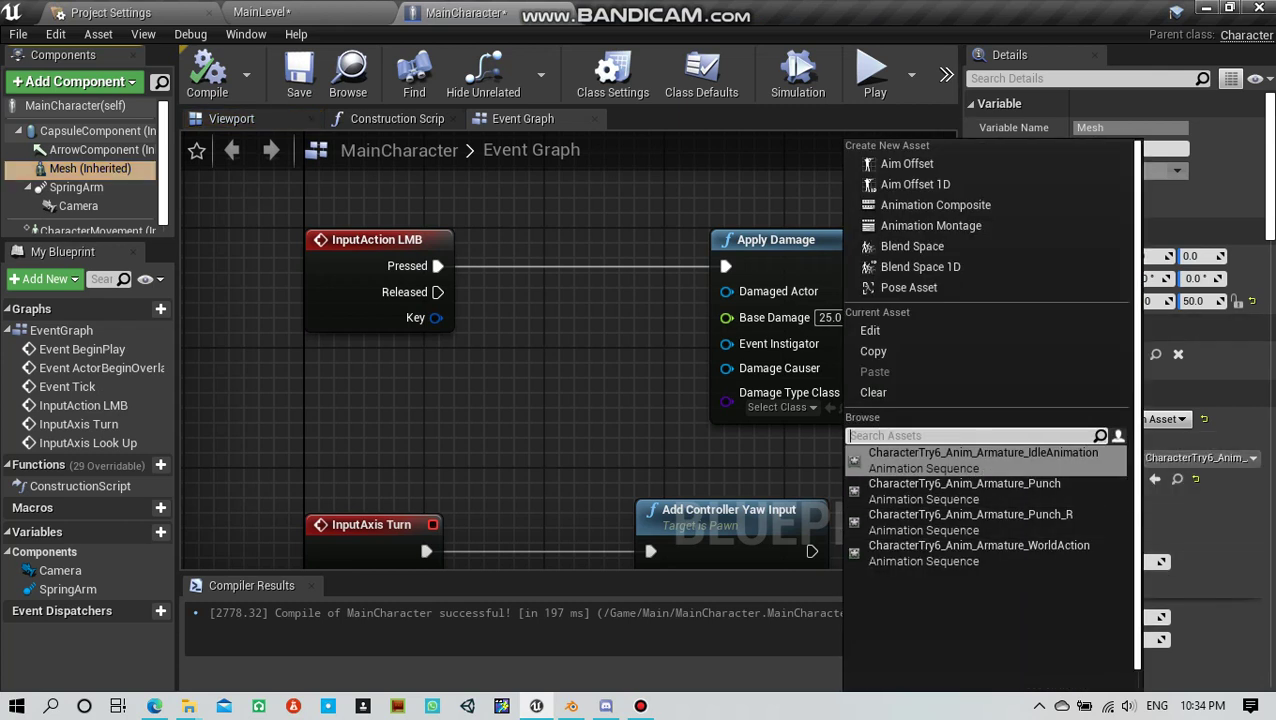
left_click(1090, 458)
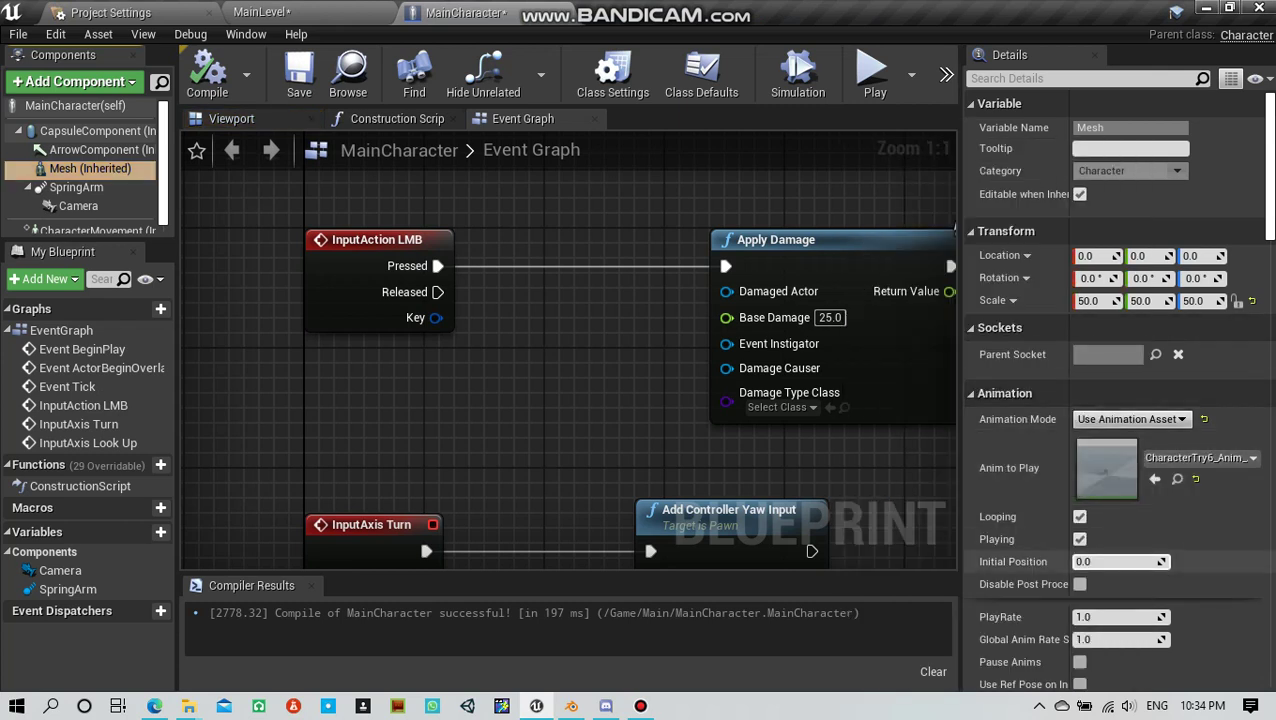
scroll(1118, 645, "down", 3)
left_click(1190, 640)
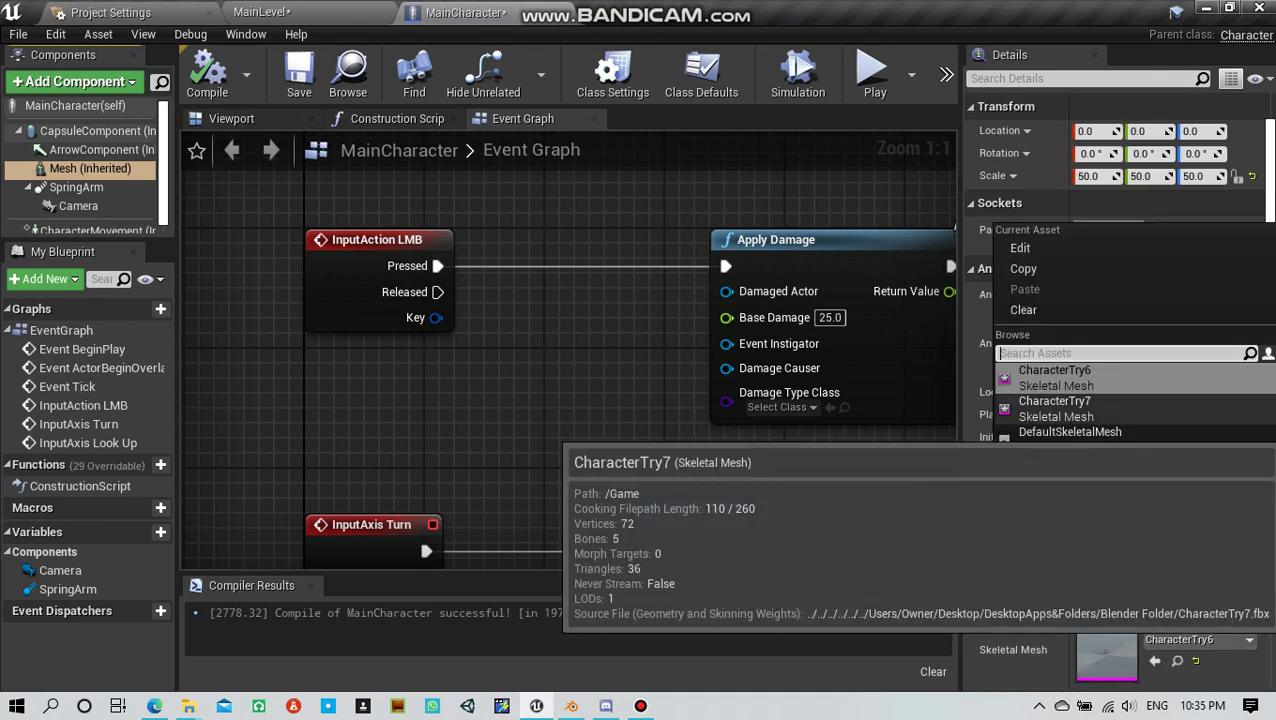
key("Escape")
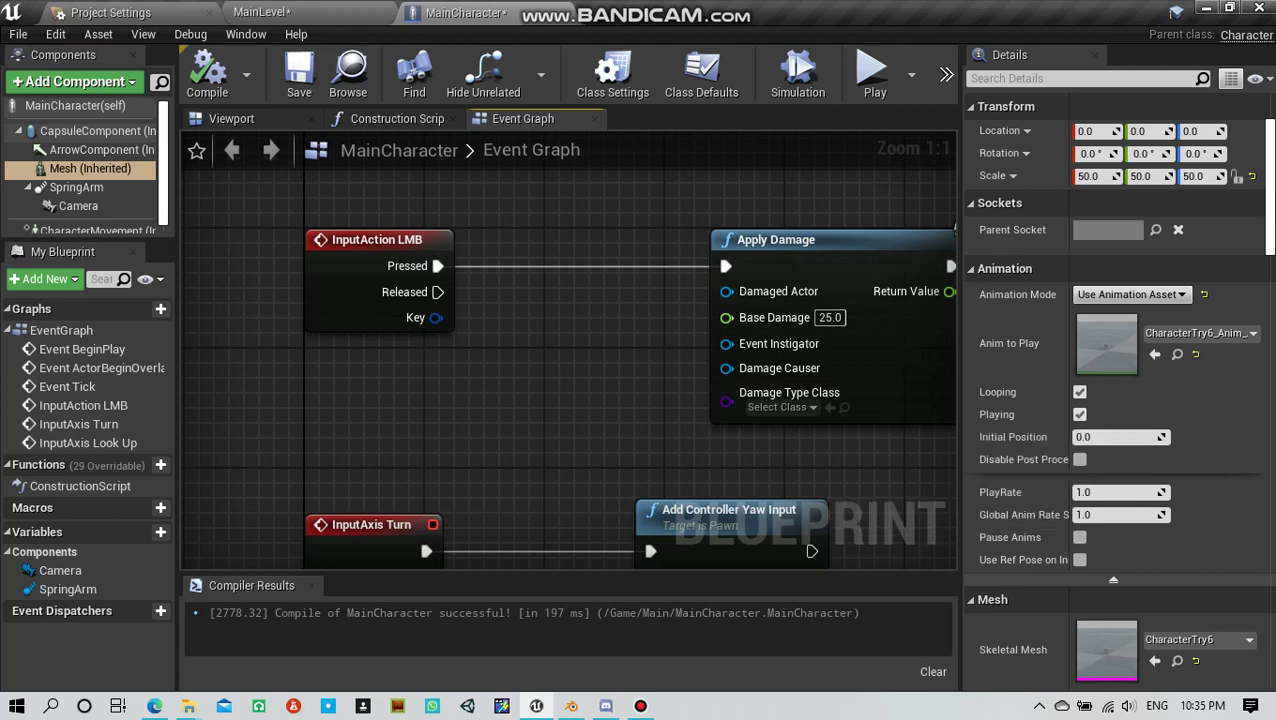
Step: Select the Mesh and Play Animation nodes and add a Delay node after Play Animation
scroll(643, 482, "down", 5)
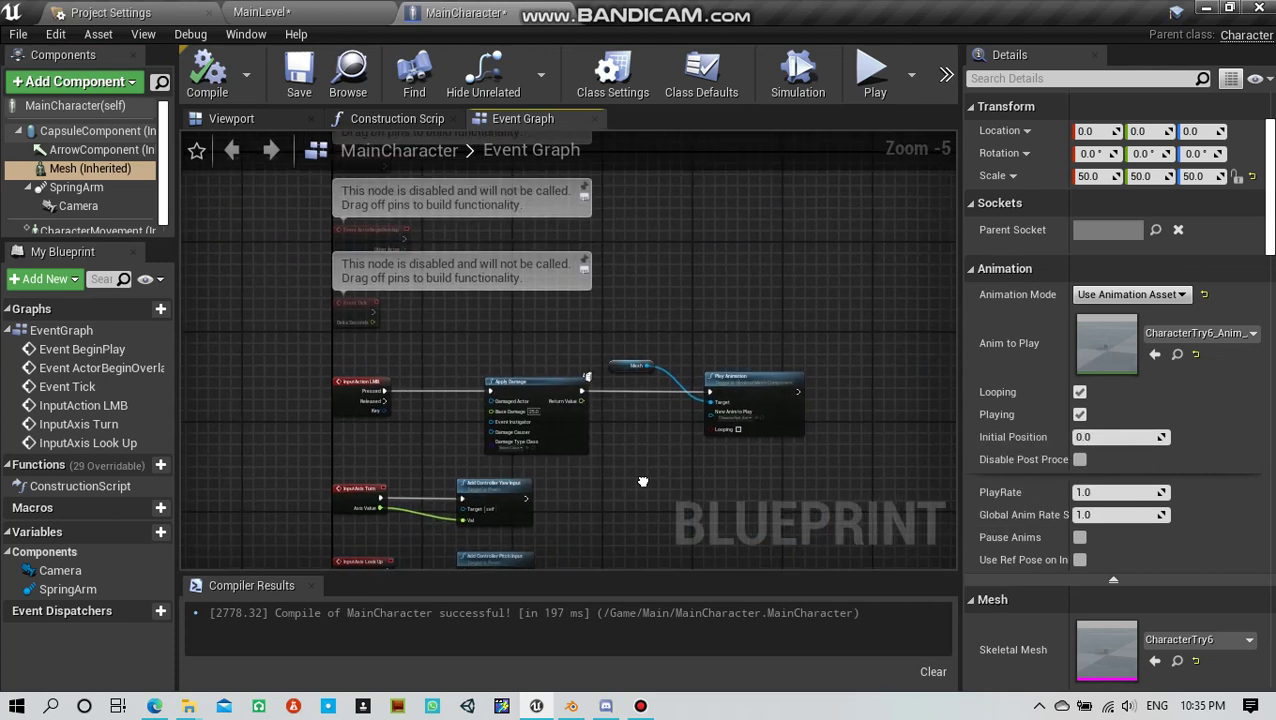
scroll(780, 400, "up", 4)
mouse_move(640, 440)
right_mouse_down()
mouse_move(535, 440)
mouse_move(775, 435)
right_mouse_up()
left_click(425, 375)
right_click_drag(425, 375, 241, 364)
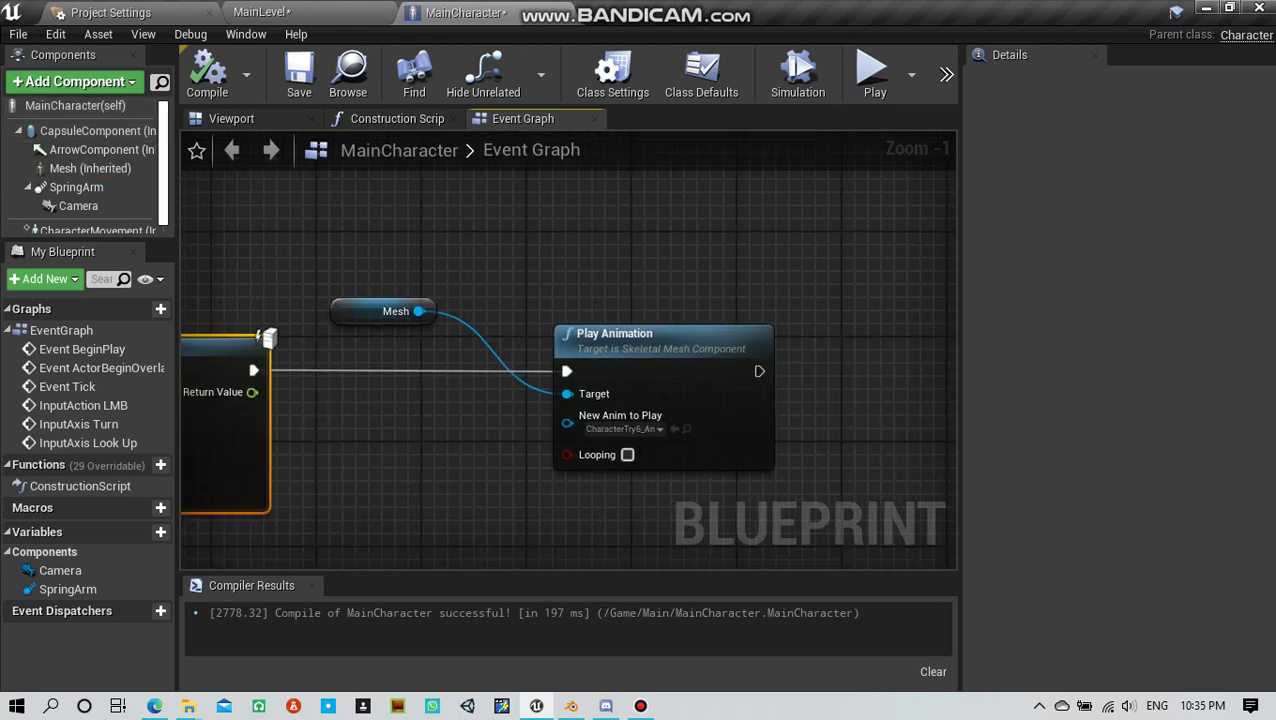
left_click_drag(752, 180, 320, 400)
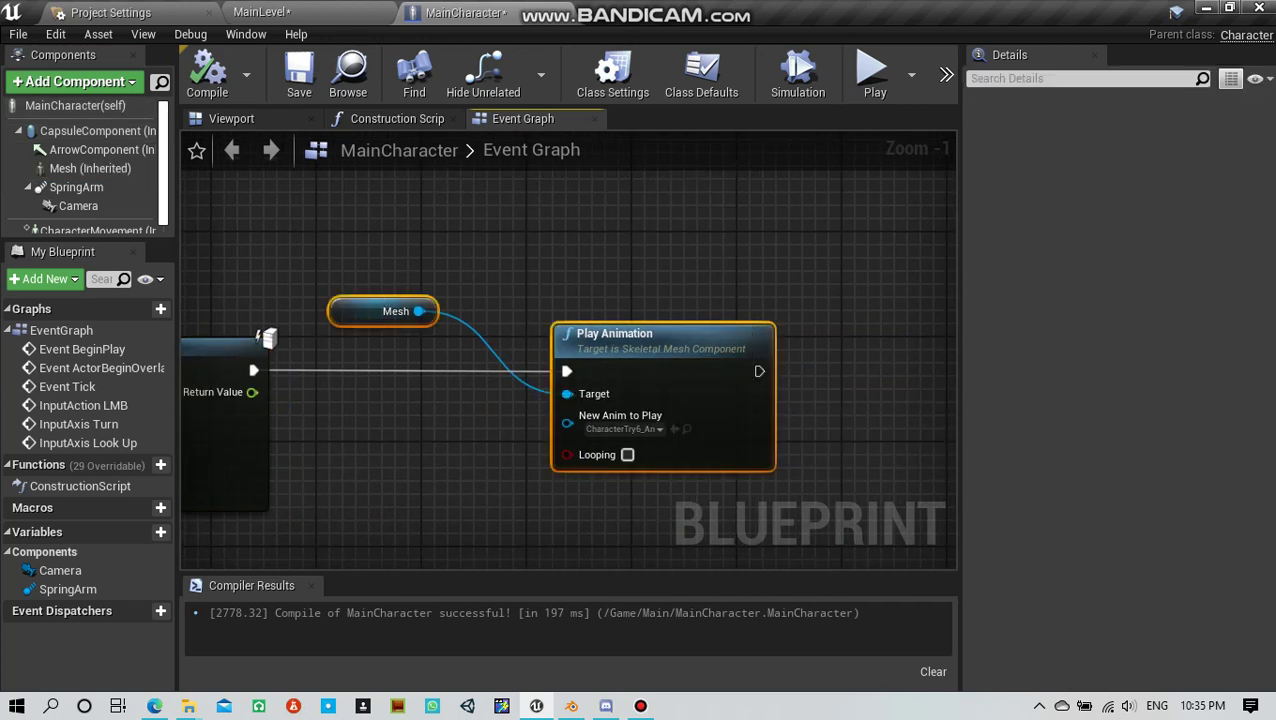
right_click_drag(700, 380, 522, 402)
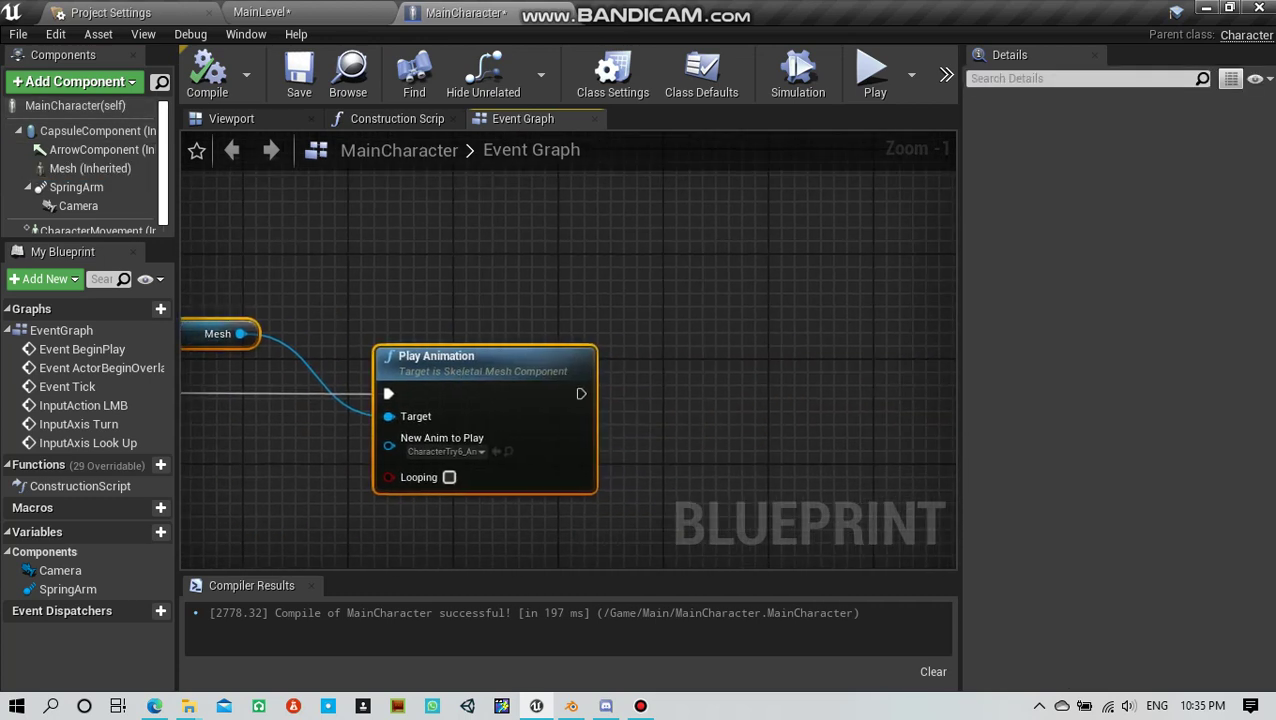
left_click_drag(580, 393, 702, 396)
type("Delay")
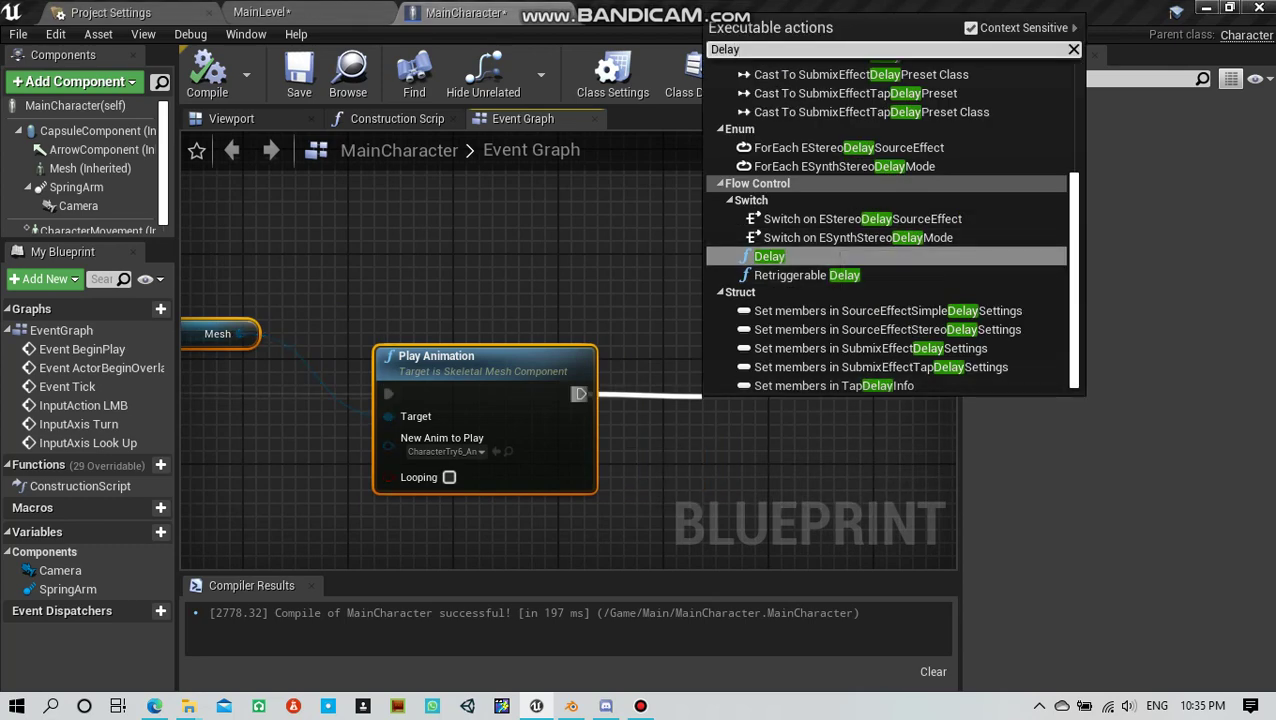
key("Return")
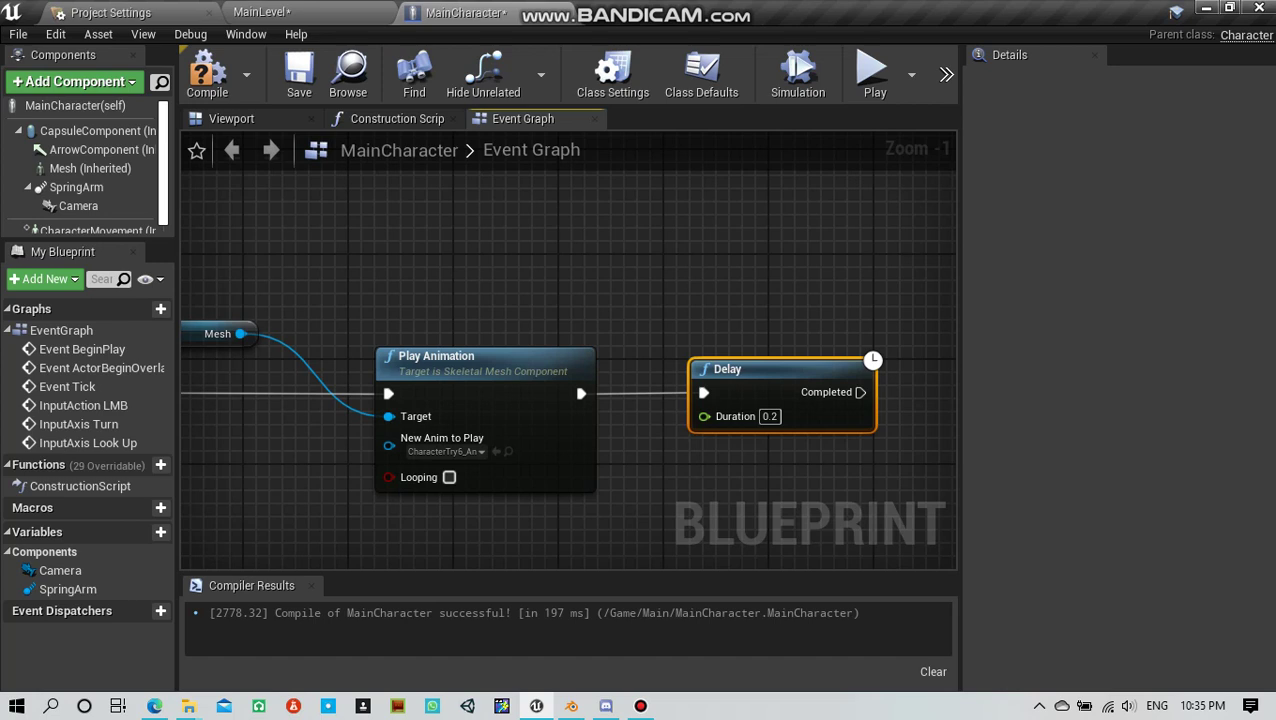
Step: Paste a Mesh and Play Animation pair, wire it to Delay's Completed, and choose its animation
right_click_drag(760, 400, 535, 416)
left_click_drag(635, 408, 783, 411)
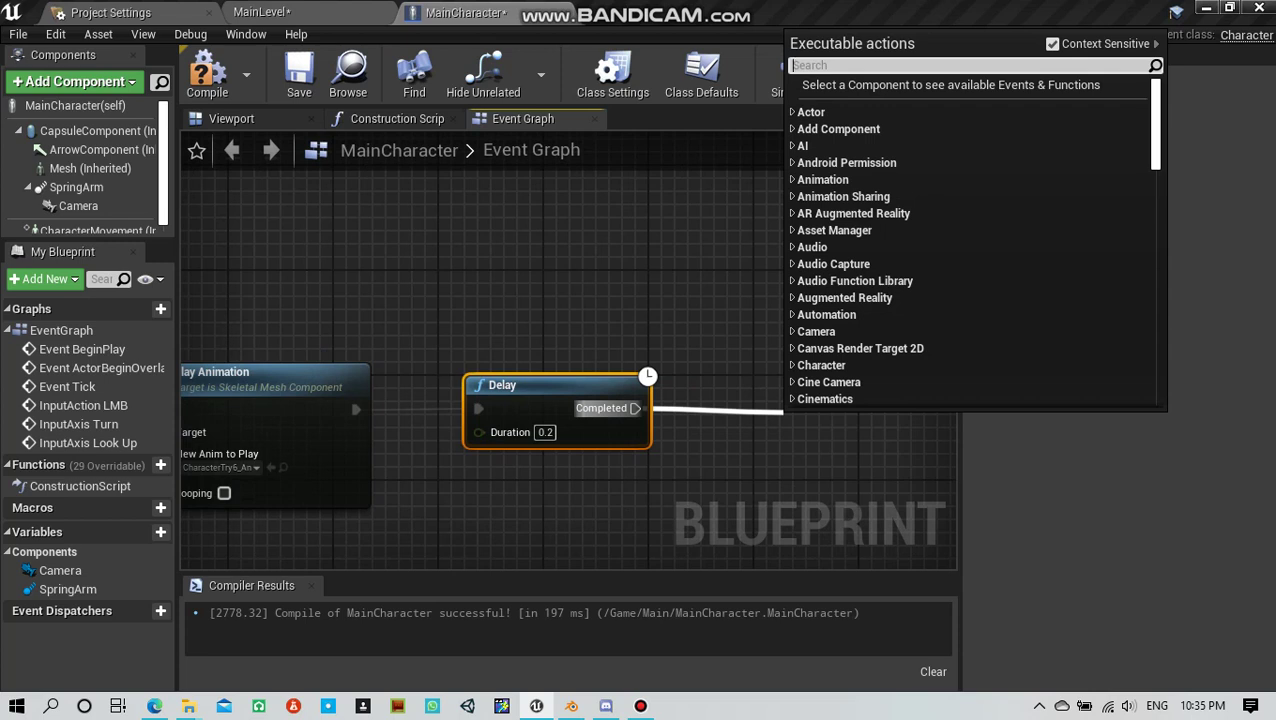
key("Escape")
key("ctrl+v")
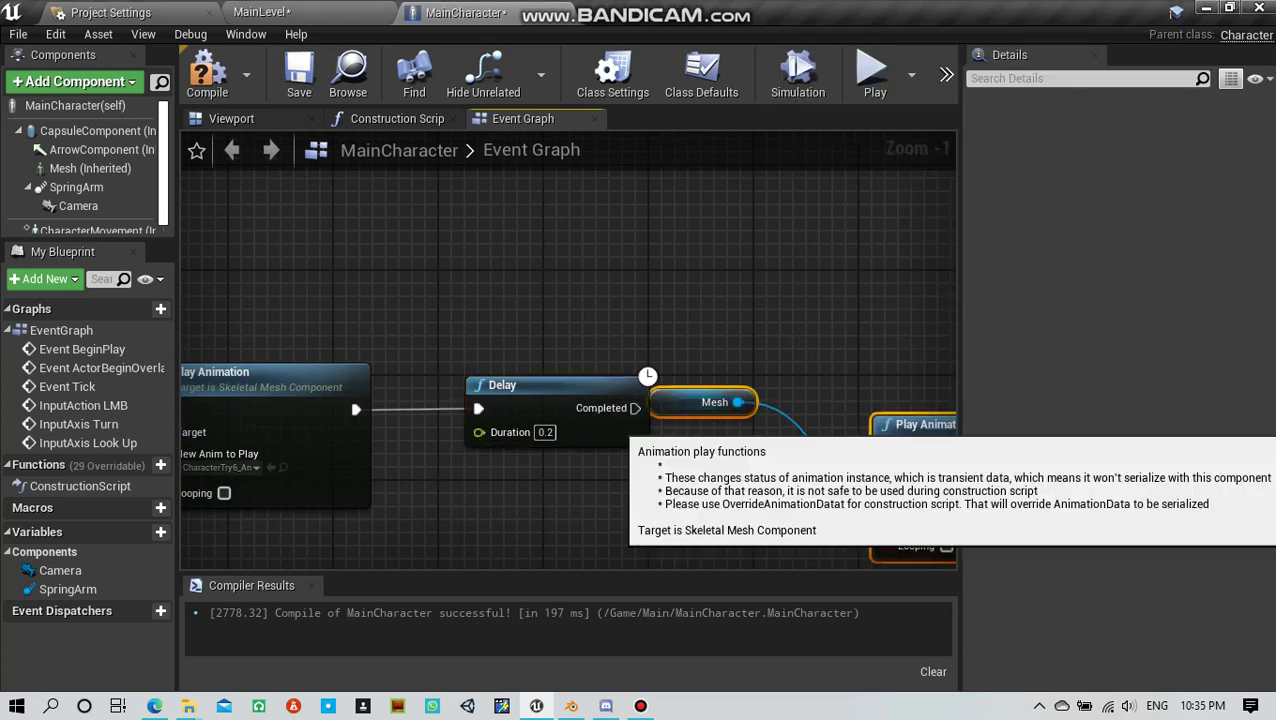
left_click_drag(635, 408, 793, 409)
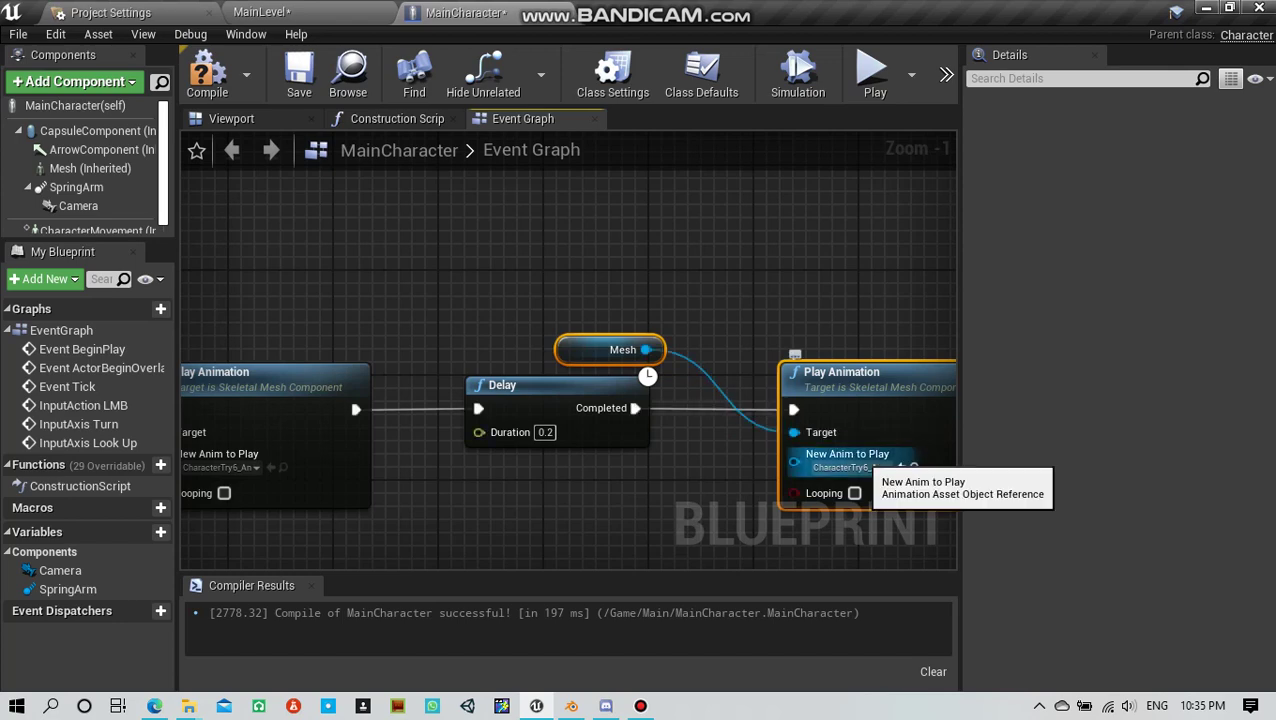
left_click(848, 467)
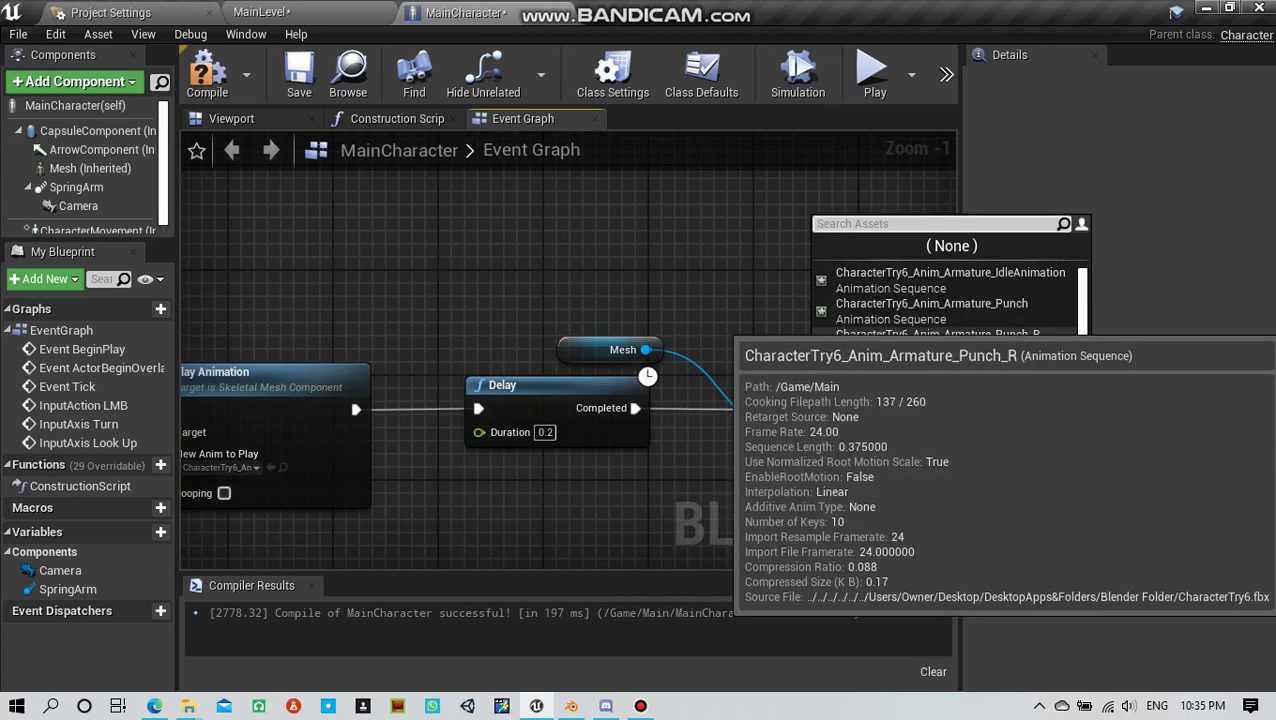
left_click(950, 272)
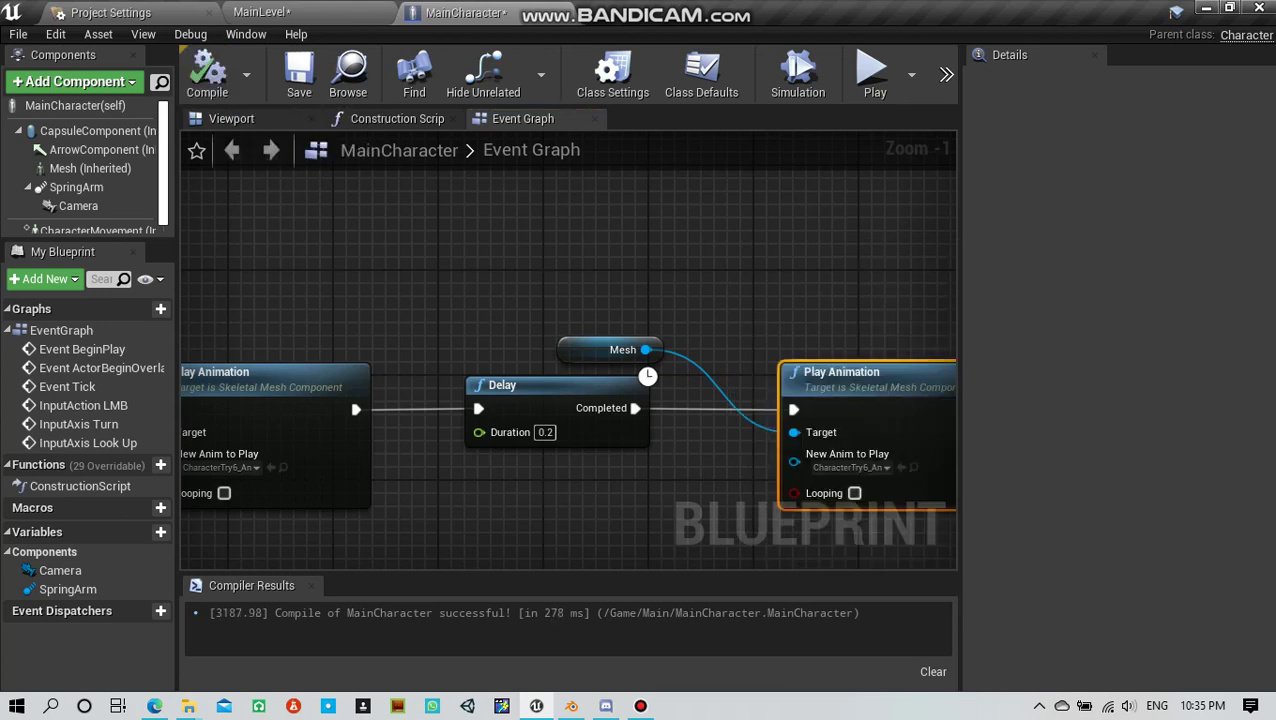
Step: Select CharacterTry7 in MainLevel, then return to the MainCharacter graph
left_click(260, 12)
left_click(1133, 175)
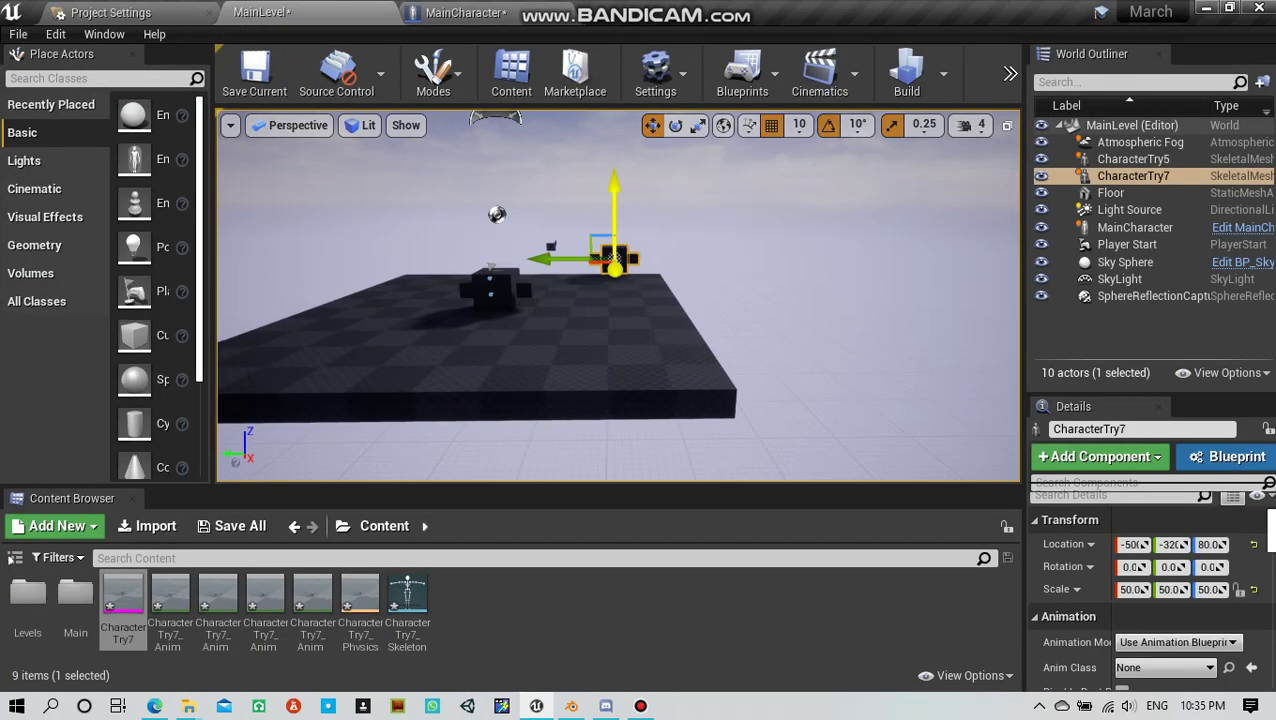
left_click(460, 12)
right_click_drag(500, 400, 620, 400)
Step: Add an InputAxis MoveForward event node to the Event Graph
scroll(560, 350, "down", 5)
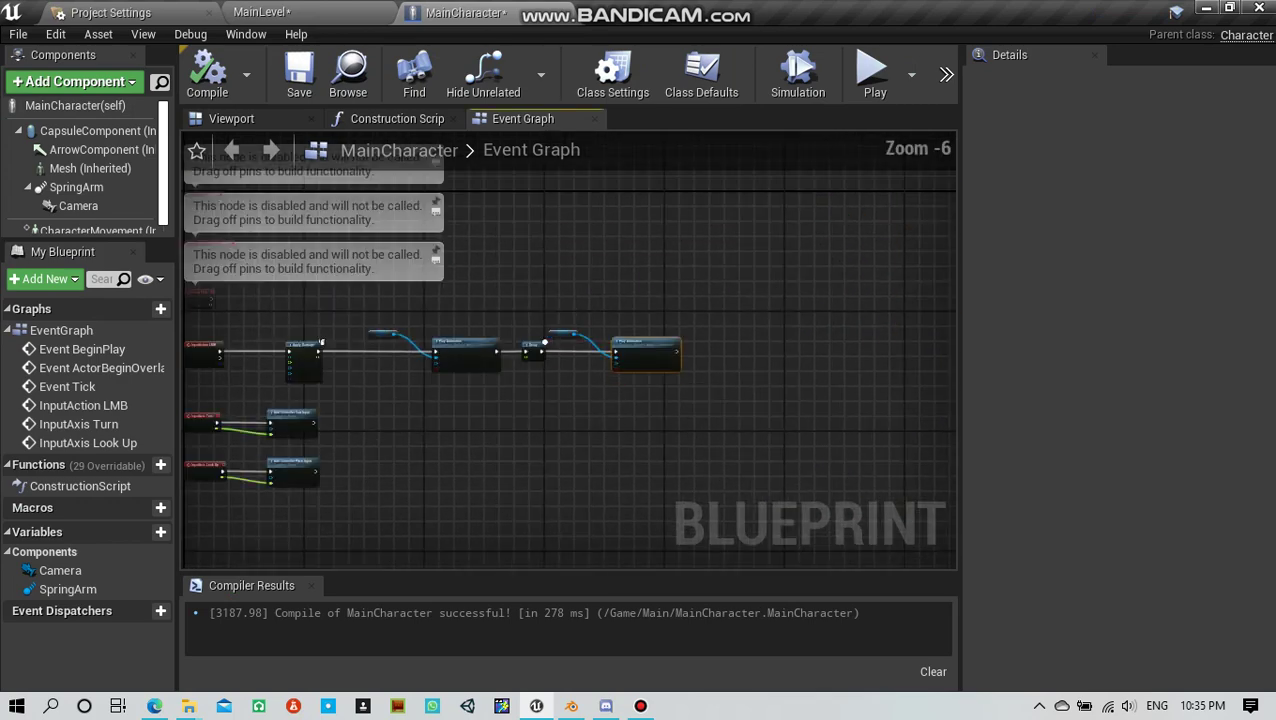
right_click_drag(430, 400, 638, 398)
scroll(563, 150, "up", 3)
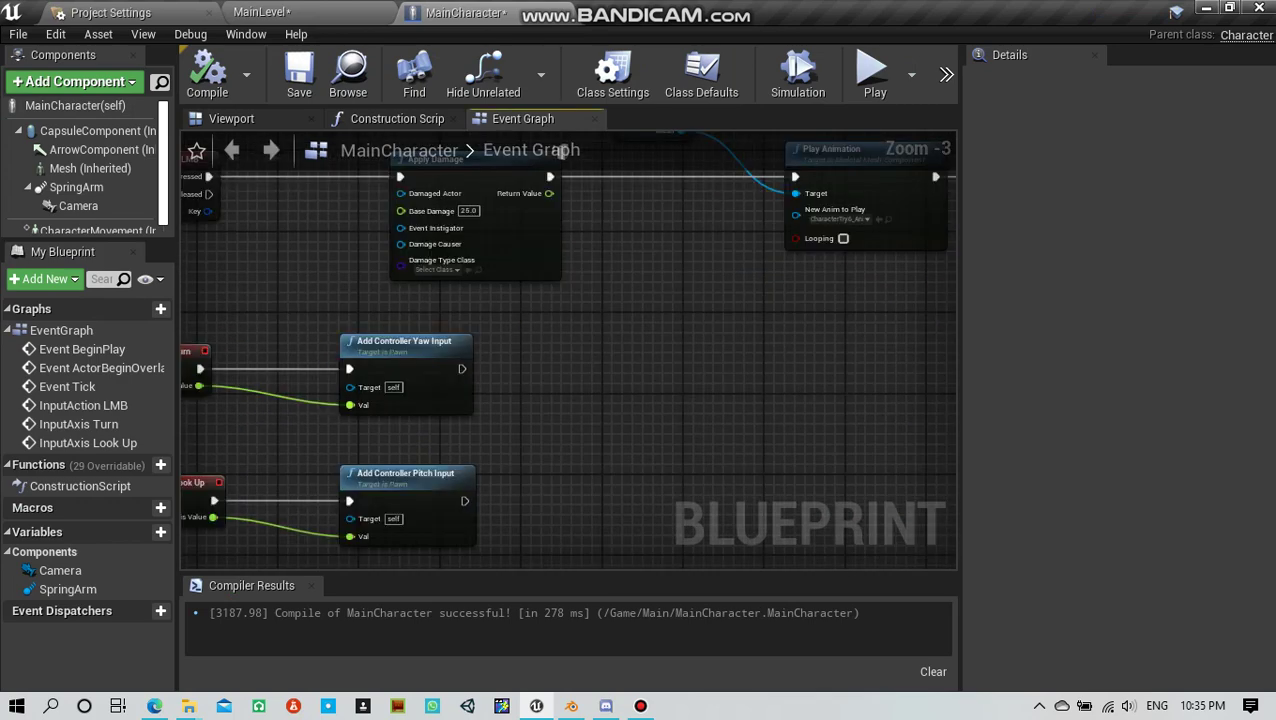
right_click(690, 312)
type("Movwe")
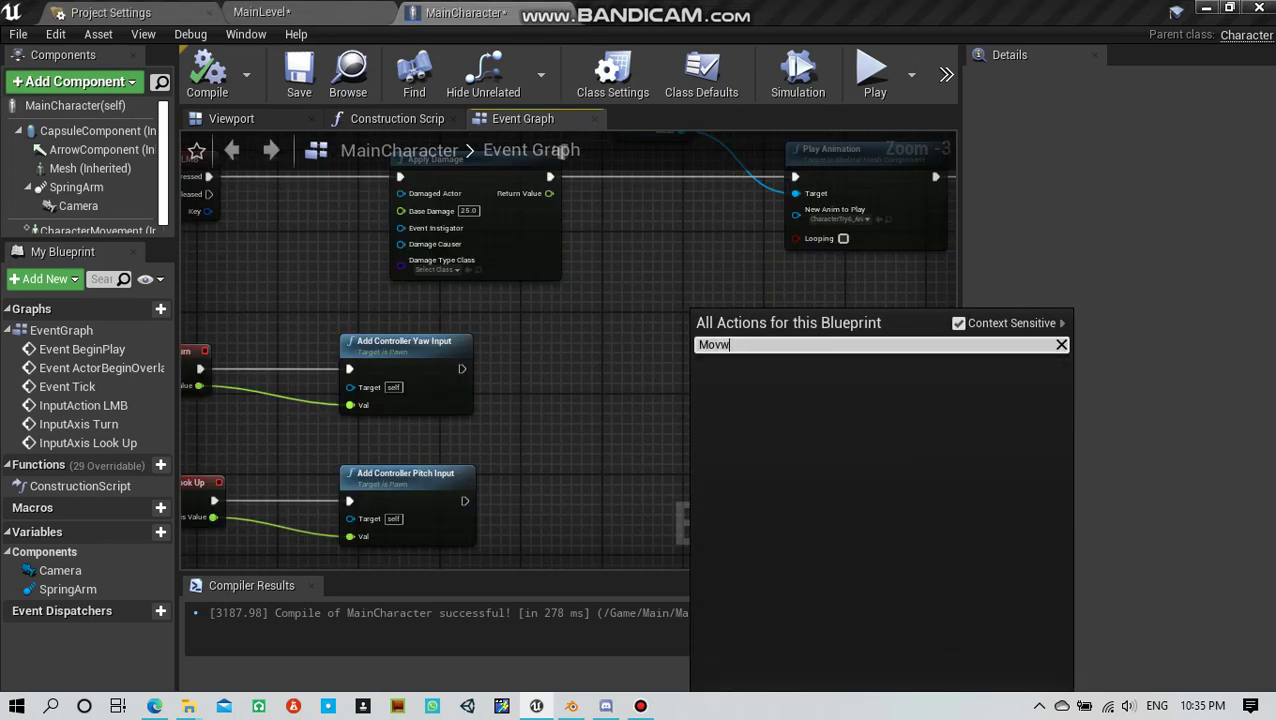
key("BackSpace")
type("eFoe")
key("BackSpace")
key("Return")
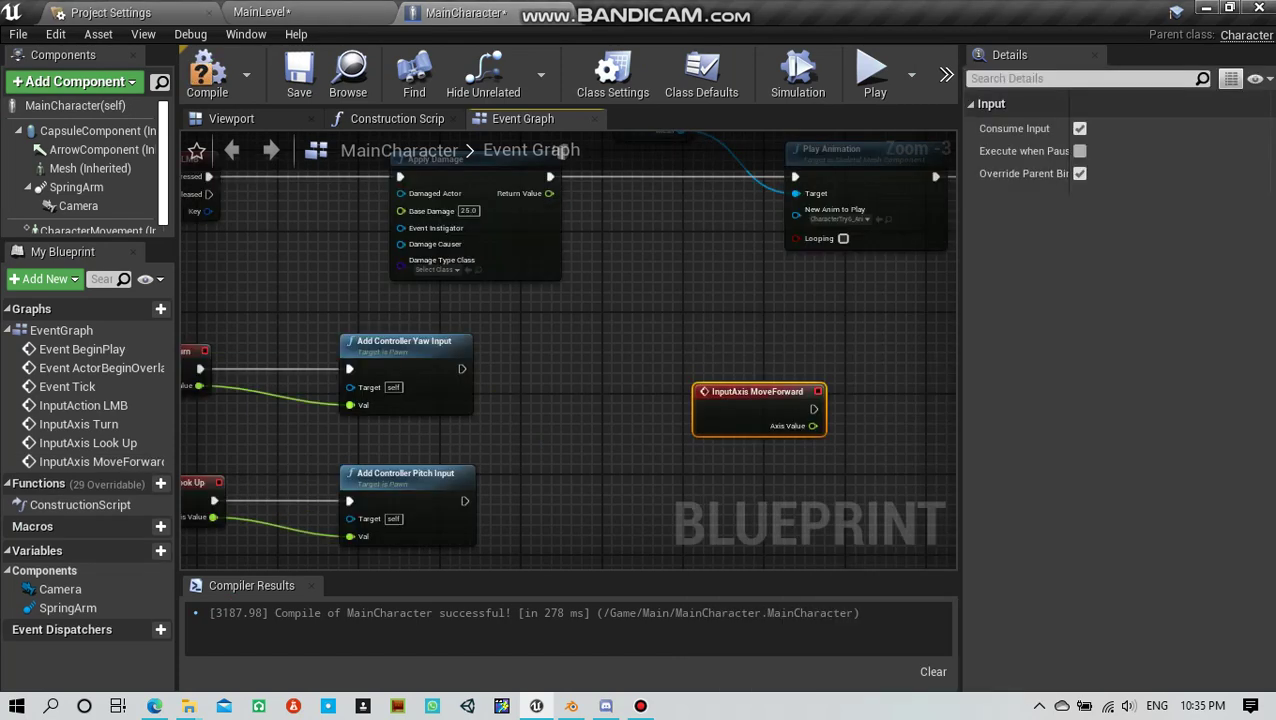
left_click_drag(757, 392, 717, 352)
right_click_drag(800, 372, 543, 361)
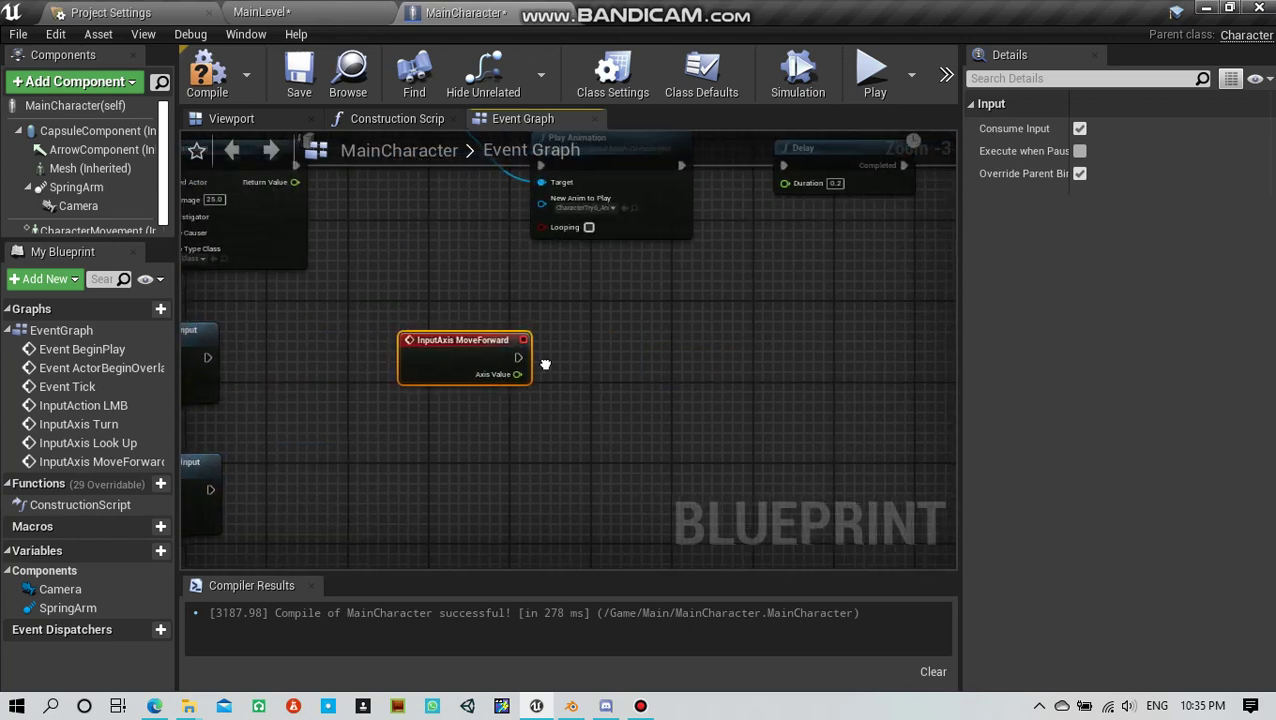
Step: Drive an Add Movement Input from MoveForward's Axis Value with World Direction X 100
left_click_drag(514, 374, 742, 396)
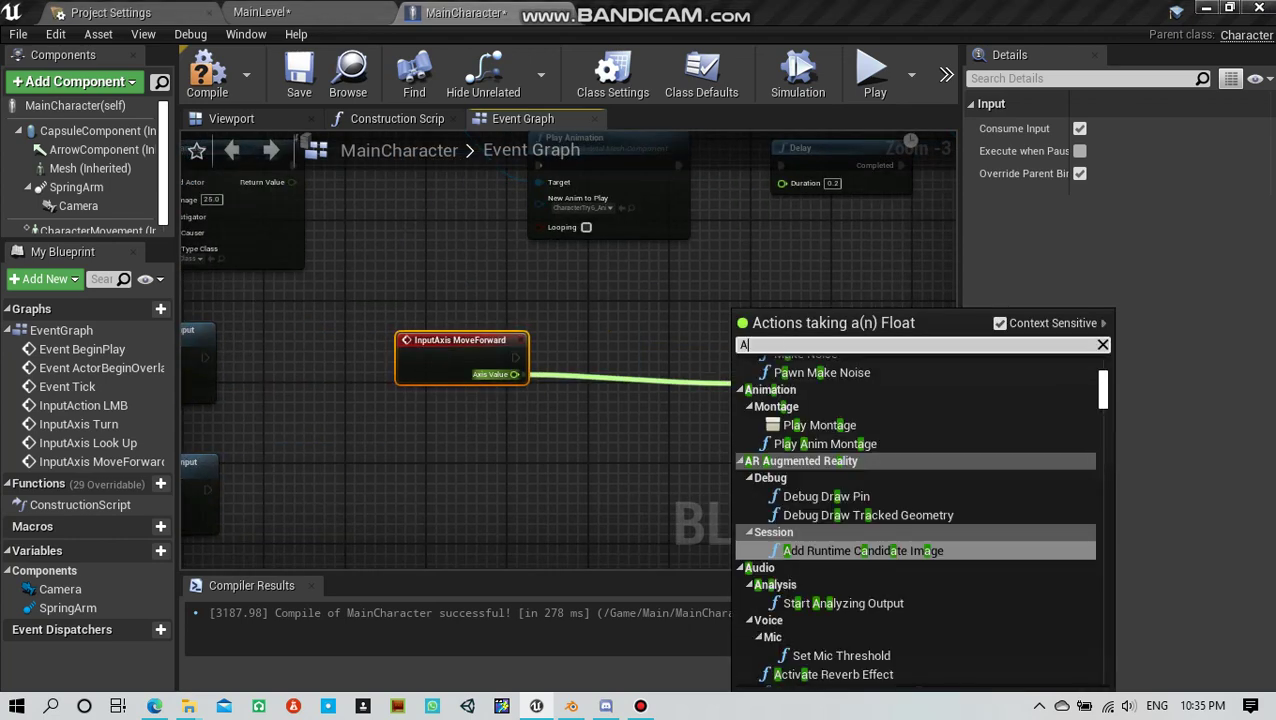
type("Add")
key("Return")
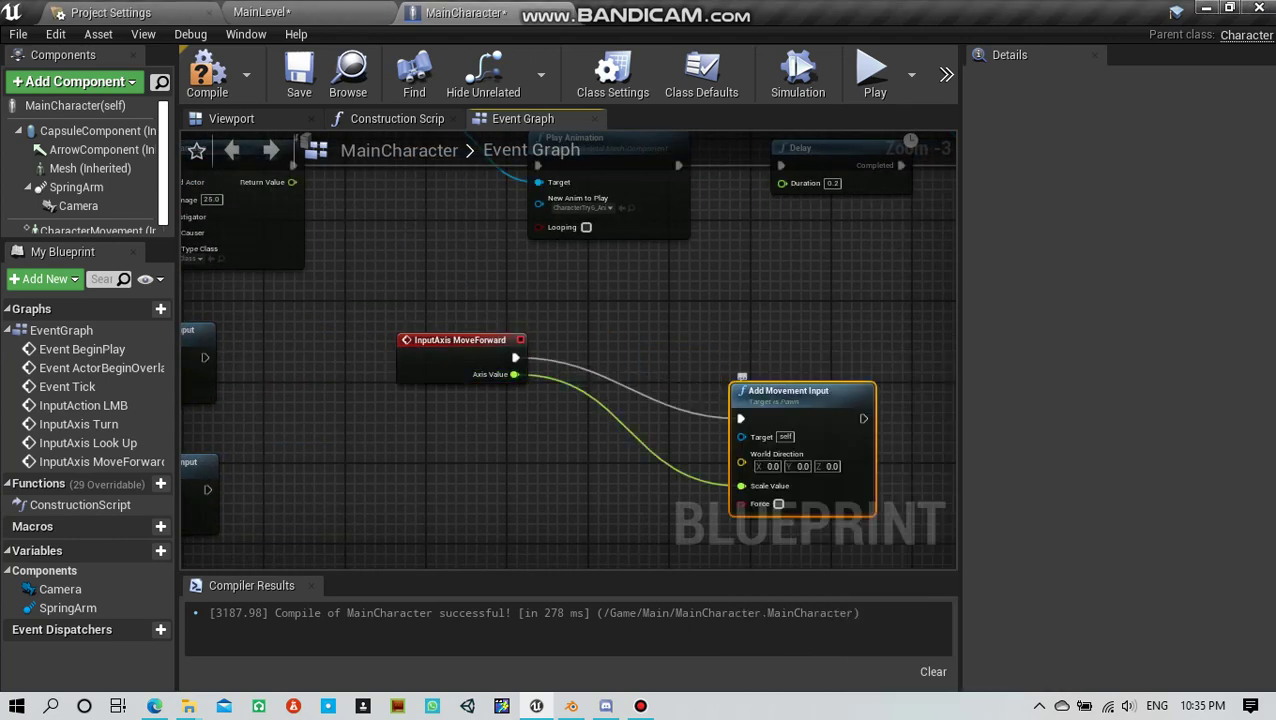
left_click_drag(790, 392, 921, 321)
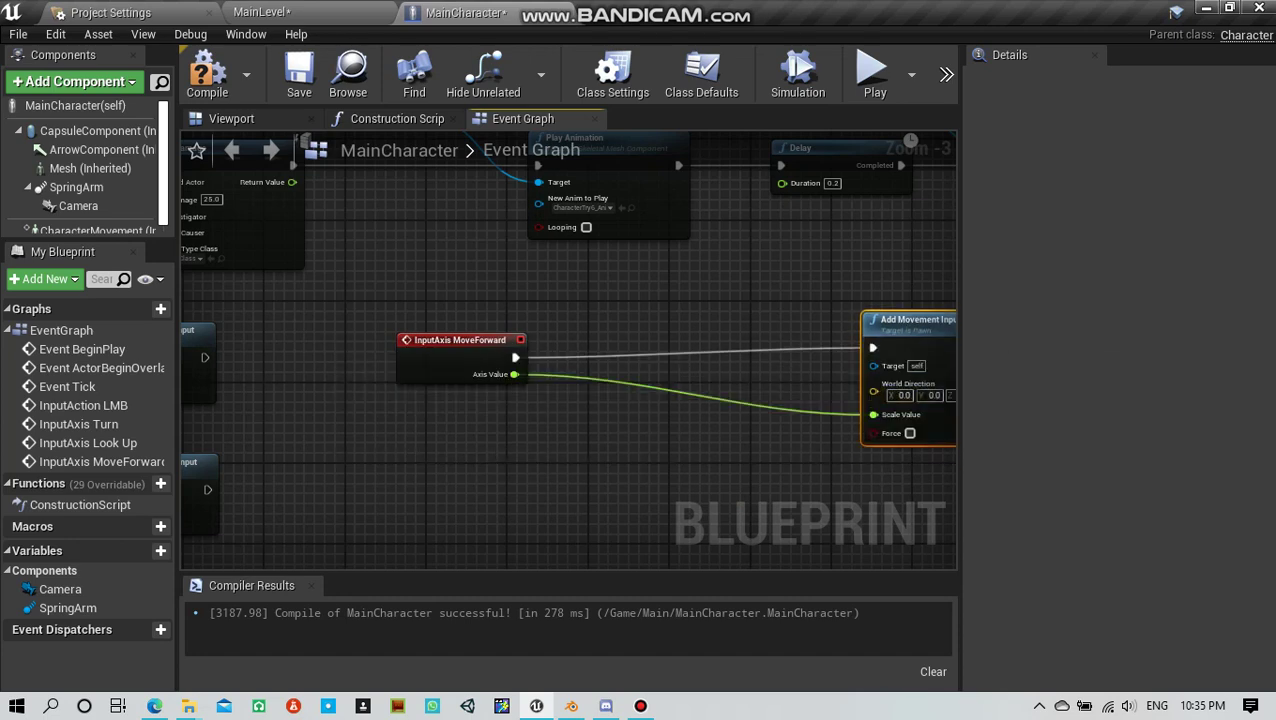
left_click_drag(921, 321, 886, 331)
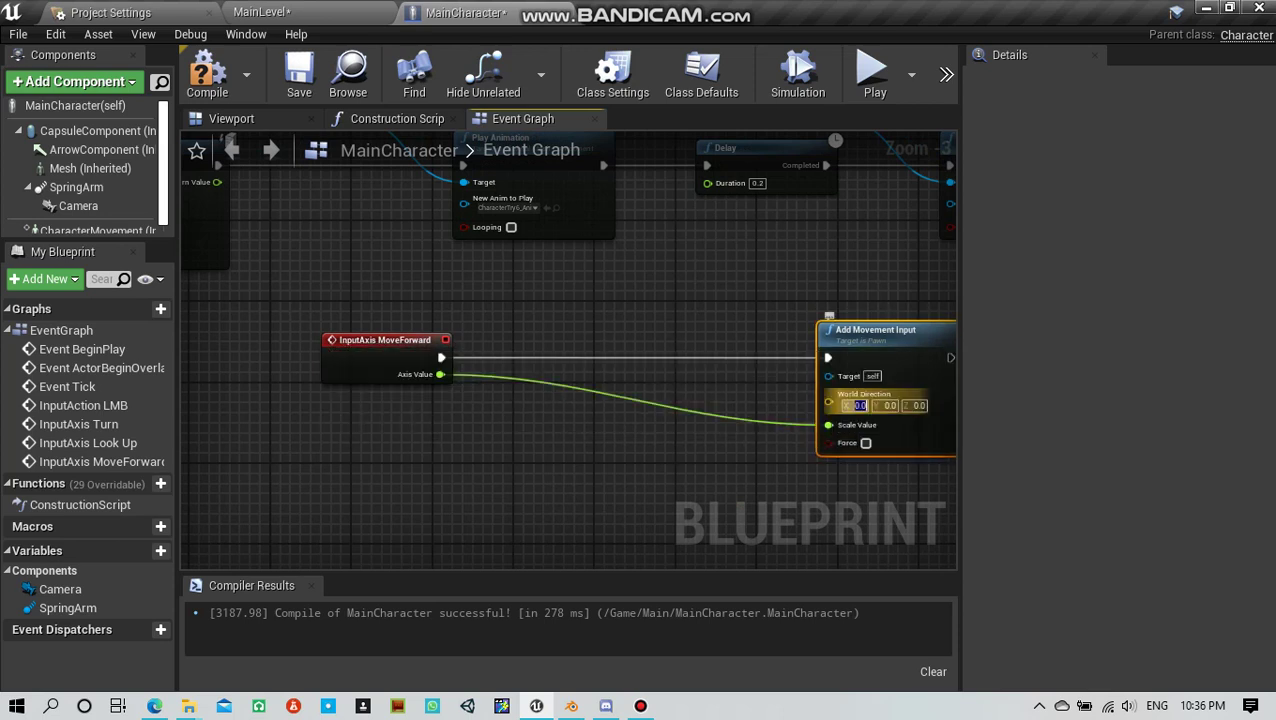
type("100")
left_click(860, 405)
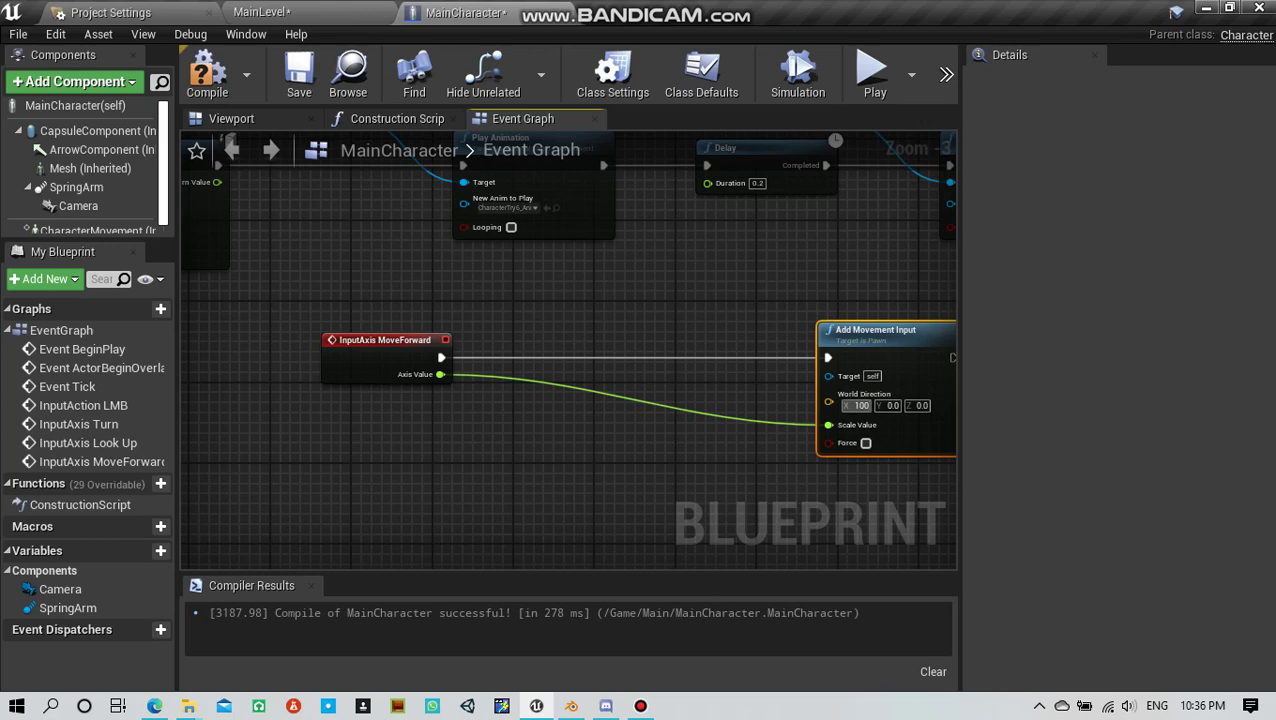
right_click_drag(860, 405, 804, 268)
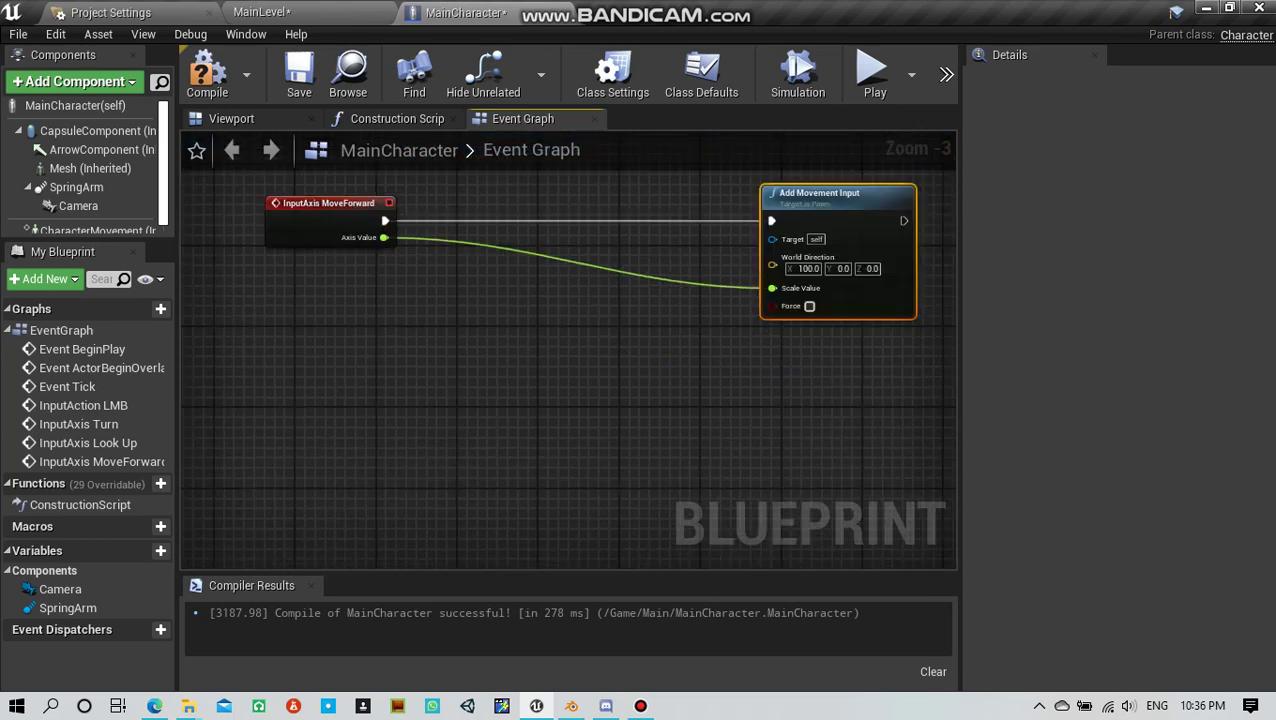
Step: Add an InputAxis MoveRight event feeding a new Add Movement Input node
right_click(313, 310)
type("MoveRight")
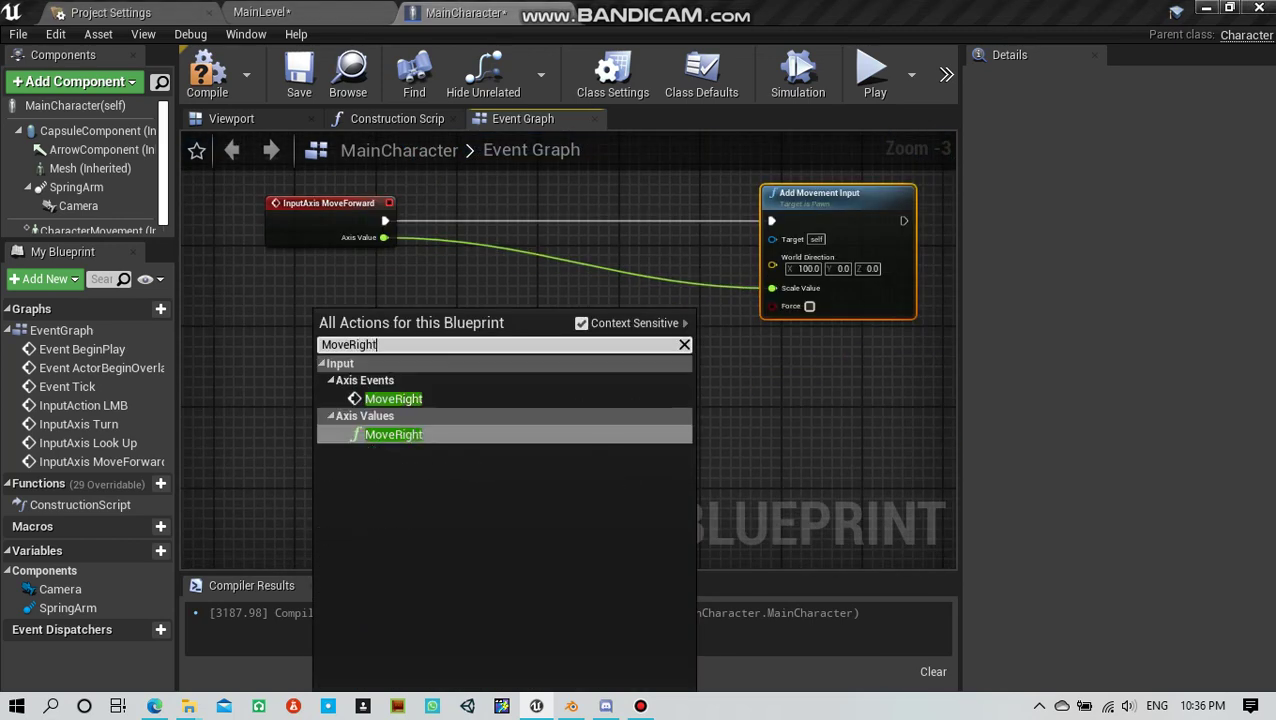
left_click(393, 398)
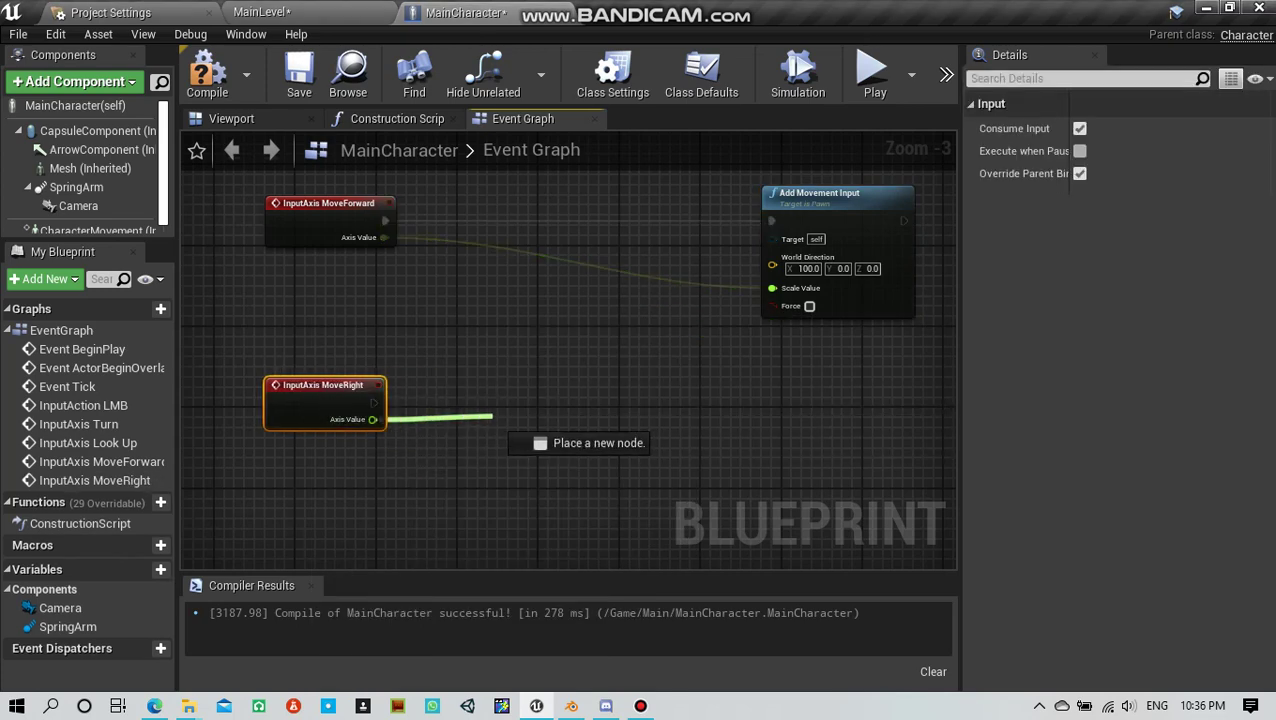
left_click_drag(372, 419, 493, 419)
type("Add")
key("Return")
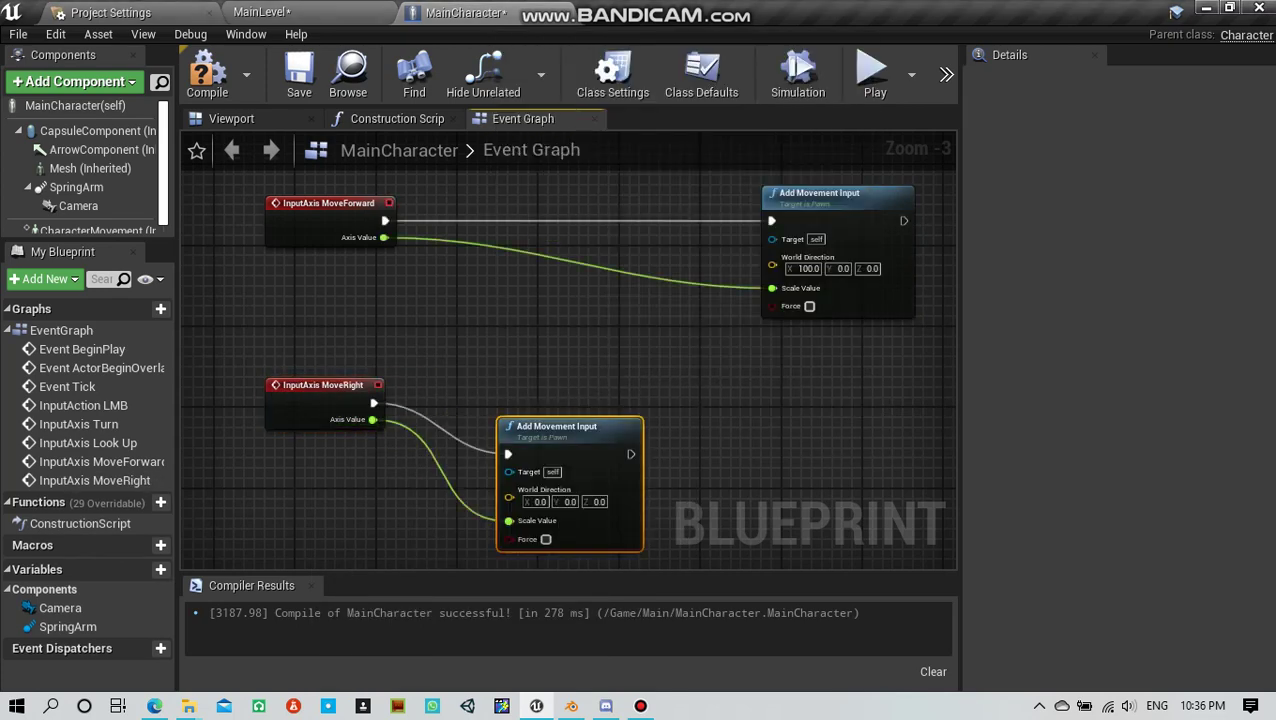
left_click_drag(557, 430, 833, 380)
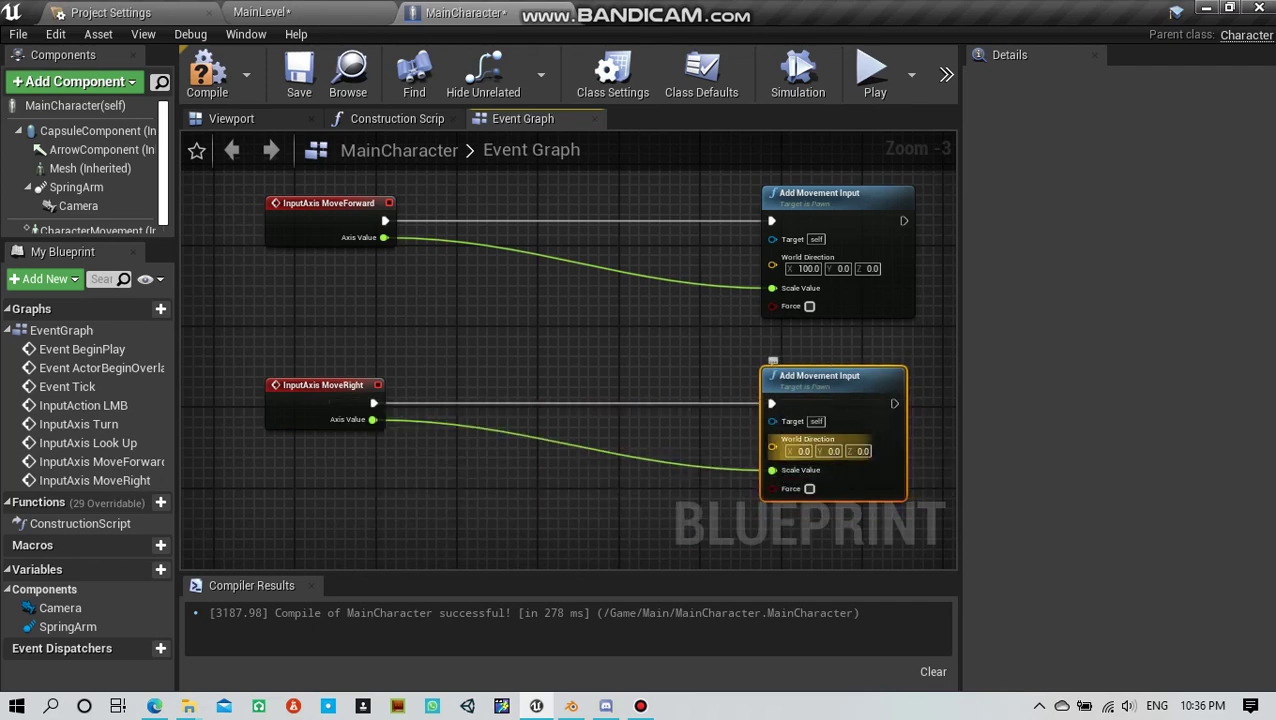
Step: Set the MoveRight node's World Direction Y to 100, compile, and return to MainLevel
key("BackSpace")
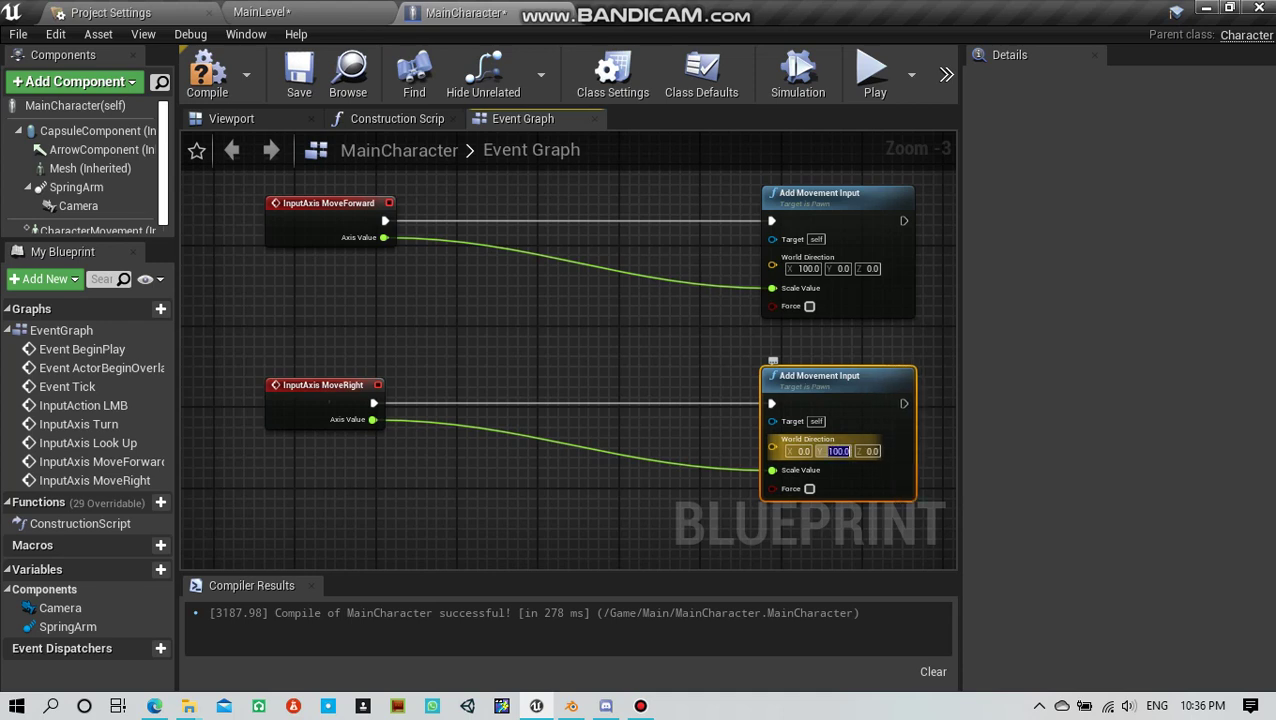
key("Return")
left_click(207, 75)
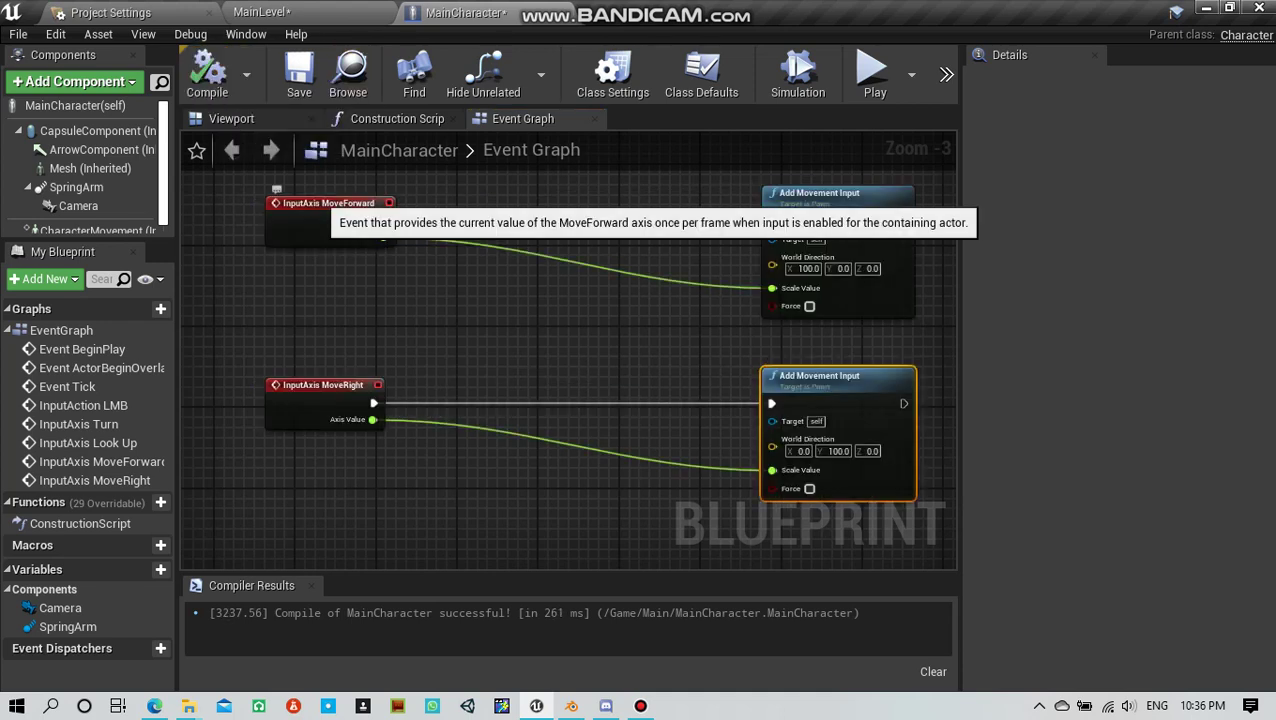
left_click(260, 12)
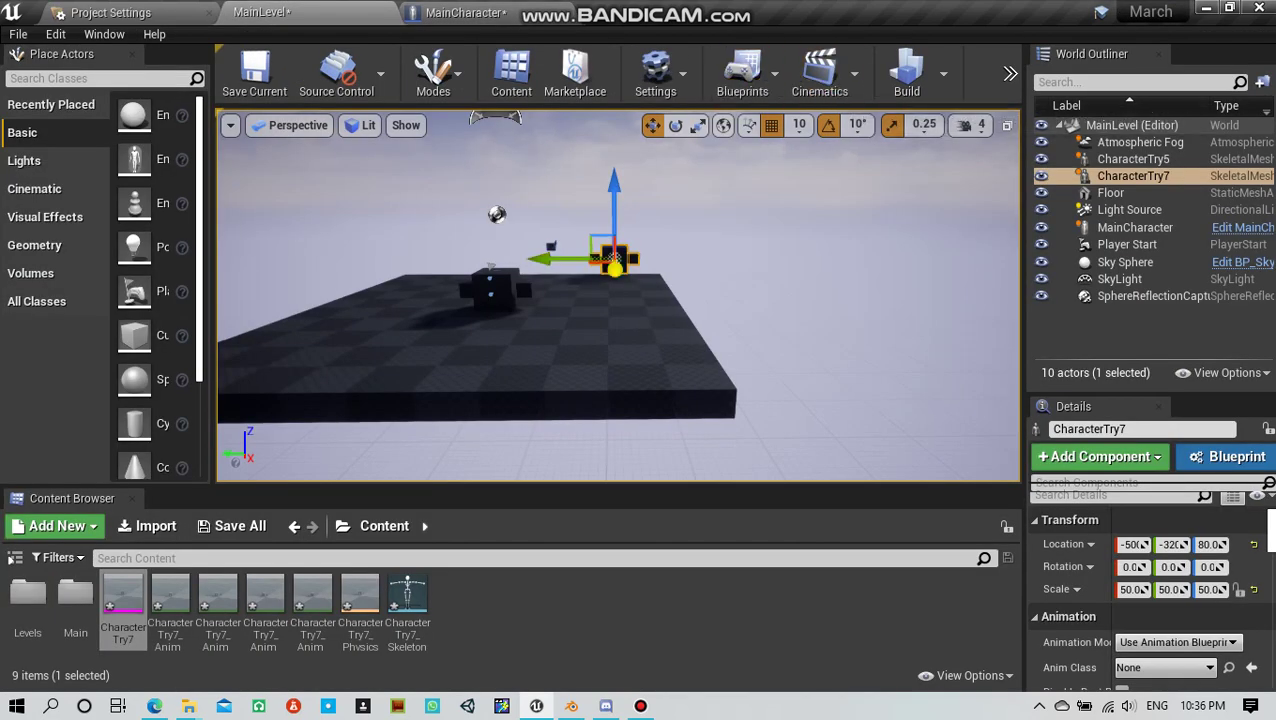
Step: Set CharacterTry7 to Use Animation Asset playing CharacterTry7_Anim_Armature_IdleAnimation, then select MainCharacter
scroll(618, 296, "down", 1)
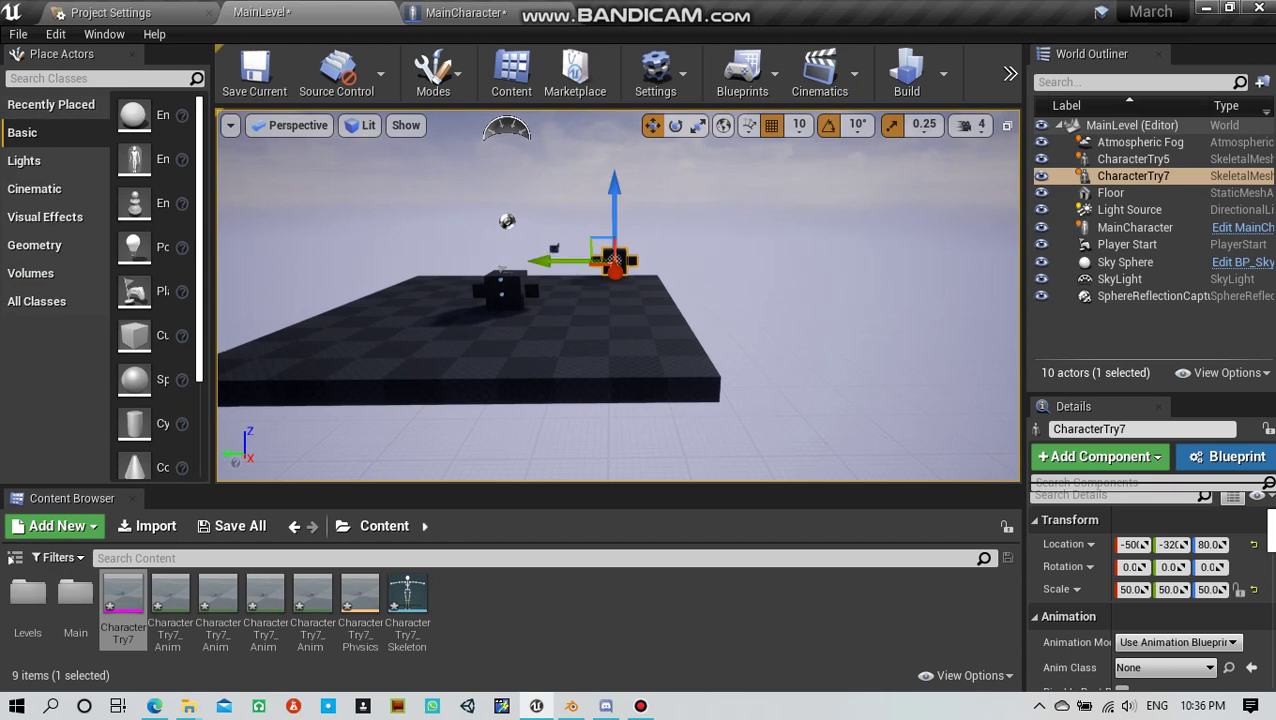
scroll(1150, 600, "down", 1)
left_click(1177, 606)
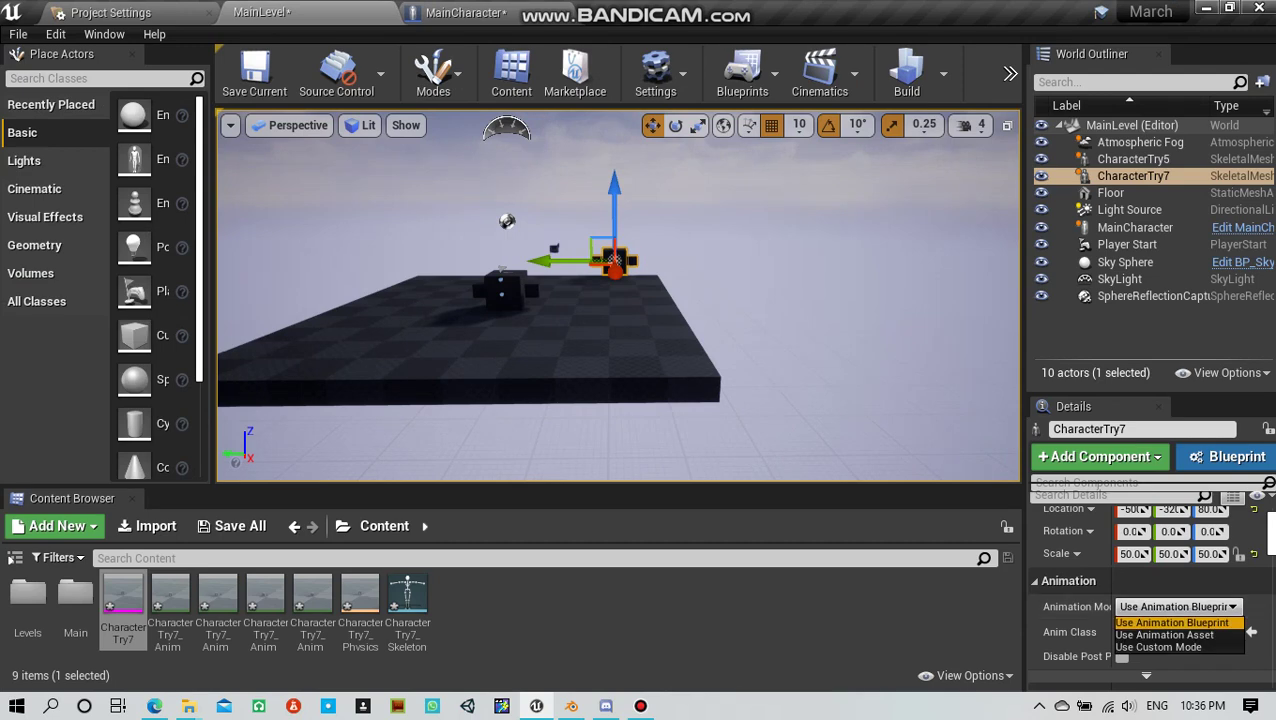
left_click(1165, 635)
scroll(1150, 620, "down", 2)
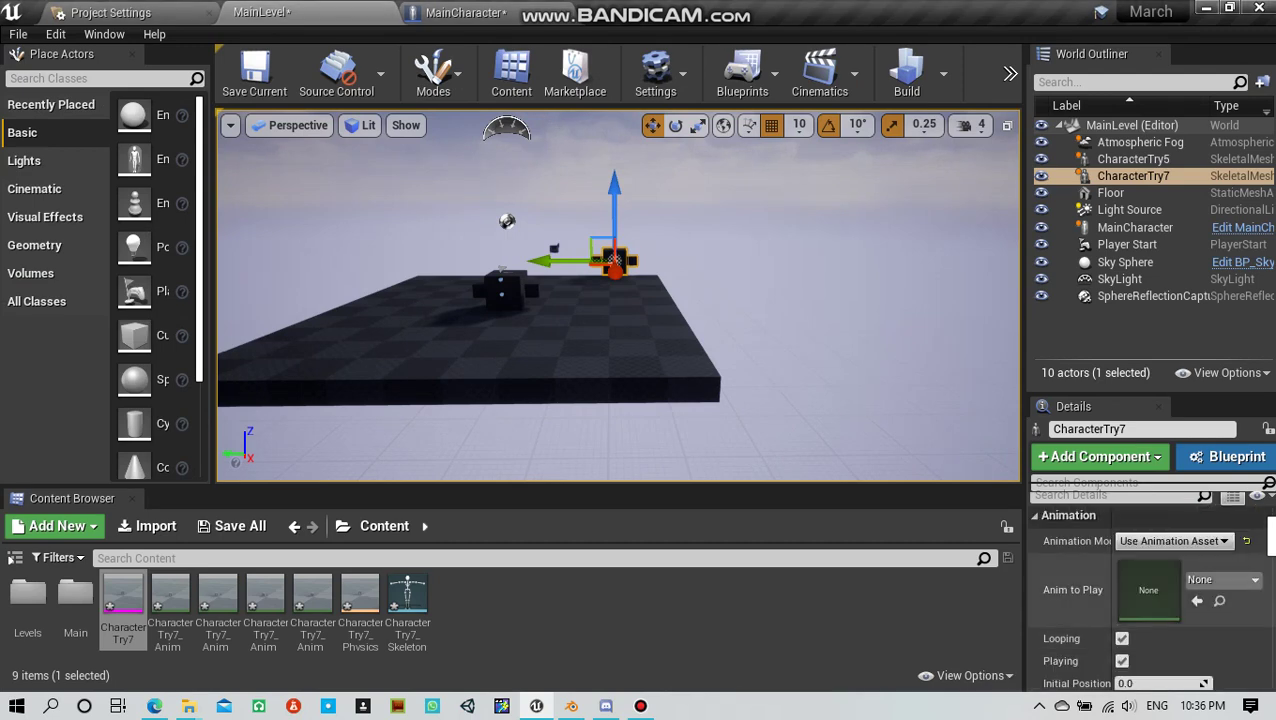
left_click(1224, 580)
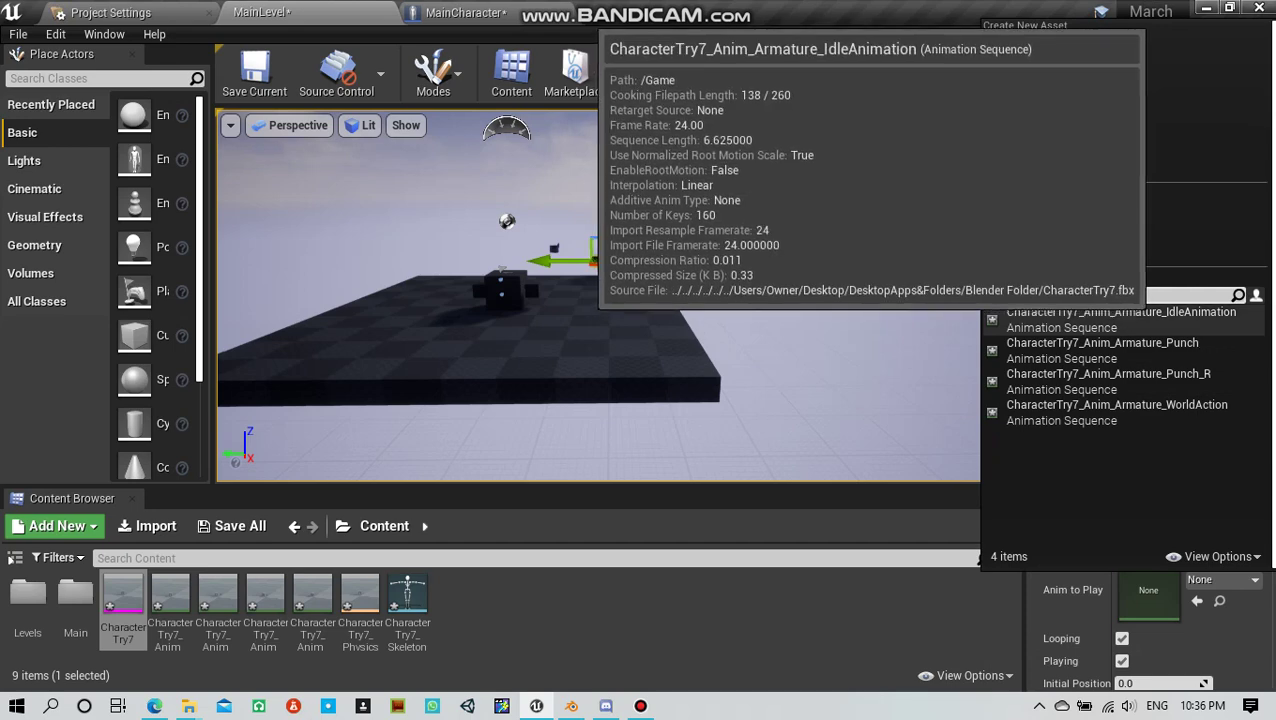
left_click(1120, 318)
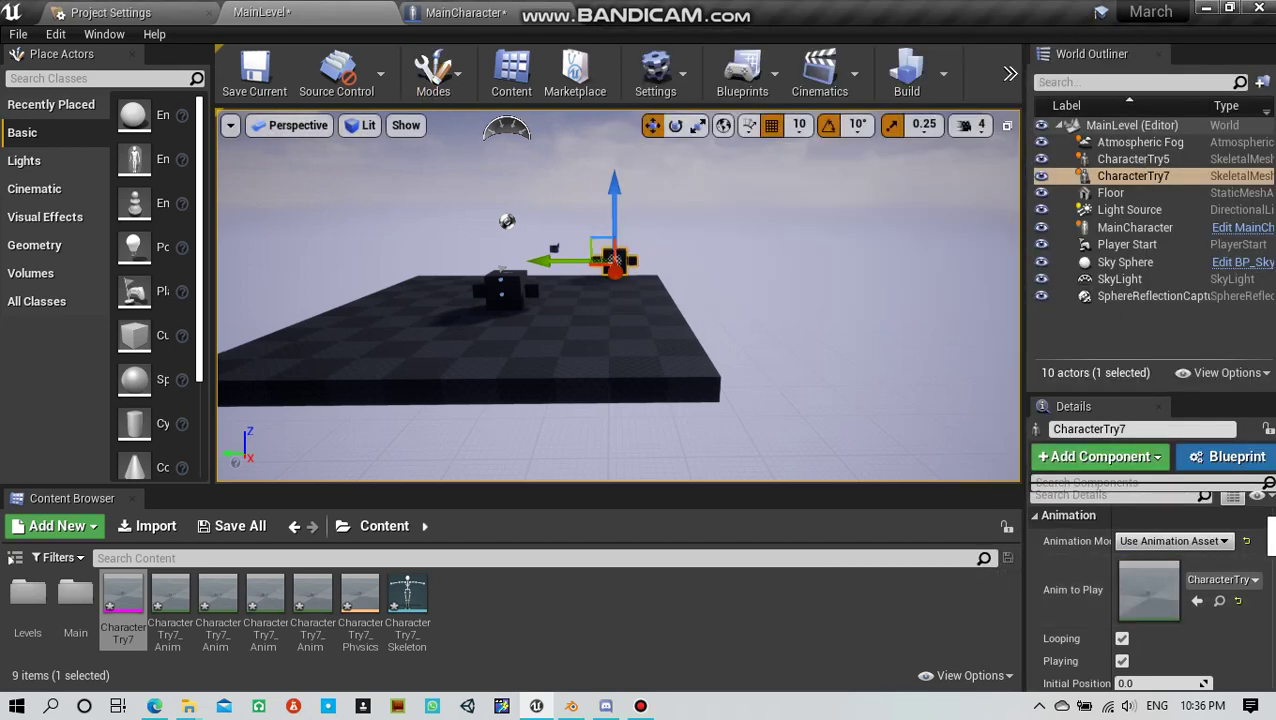
left_click(507, 221)
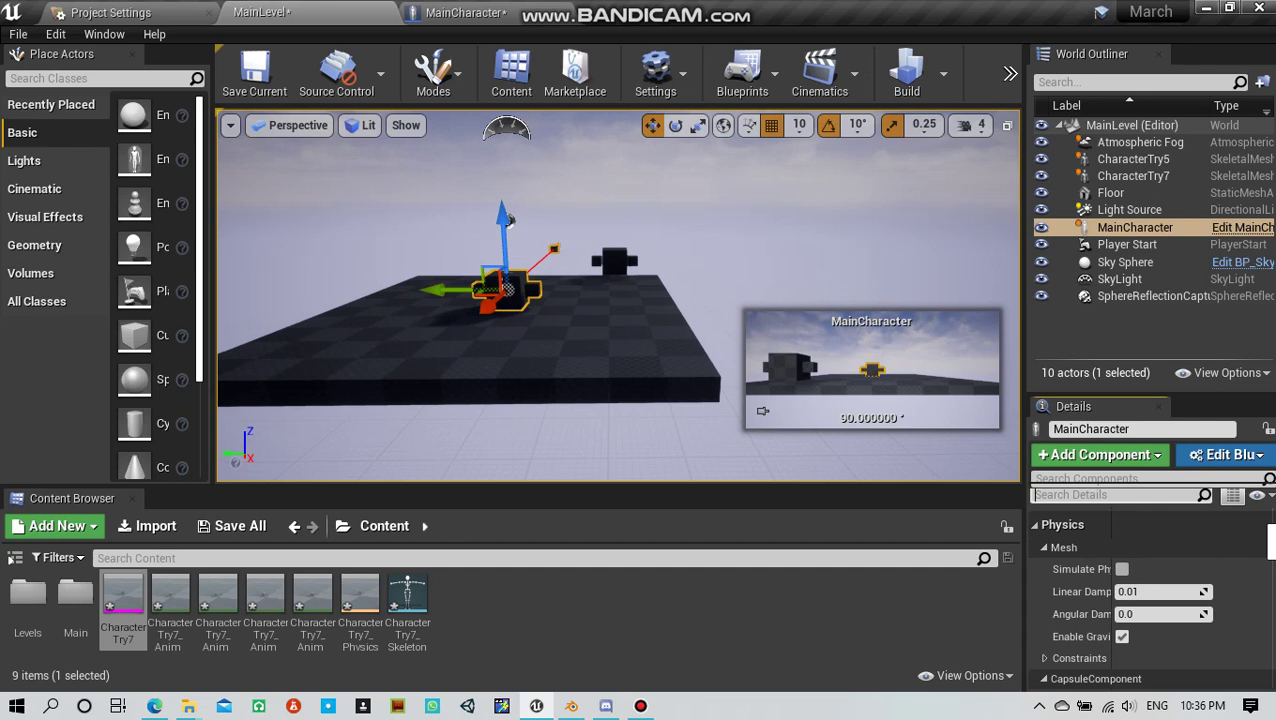
Step: Filter MainCharacter's Details for 'Pawn' and set Auto Possess Player to Player 0
type("Pawn")
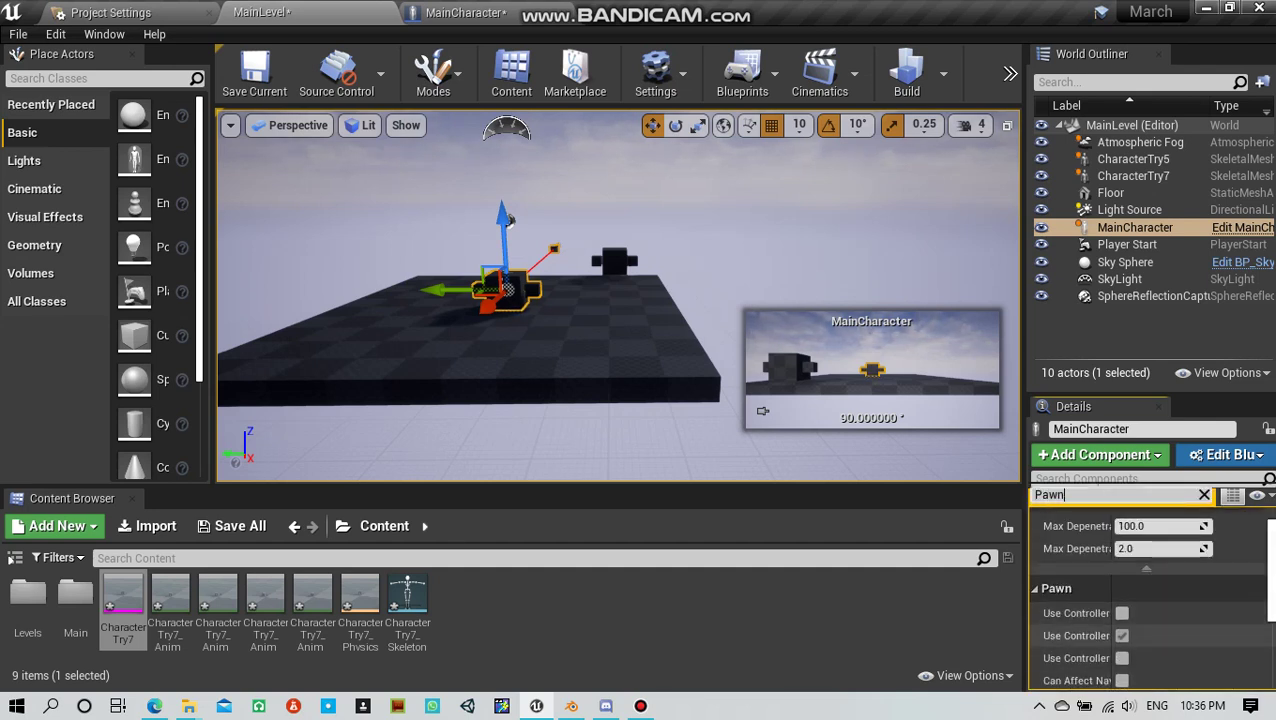
left_click(1160, 572)
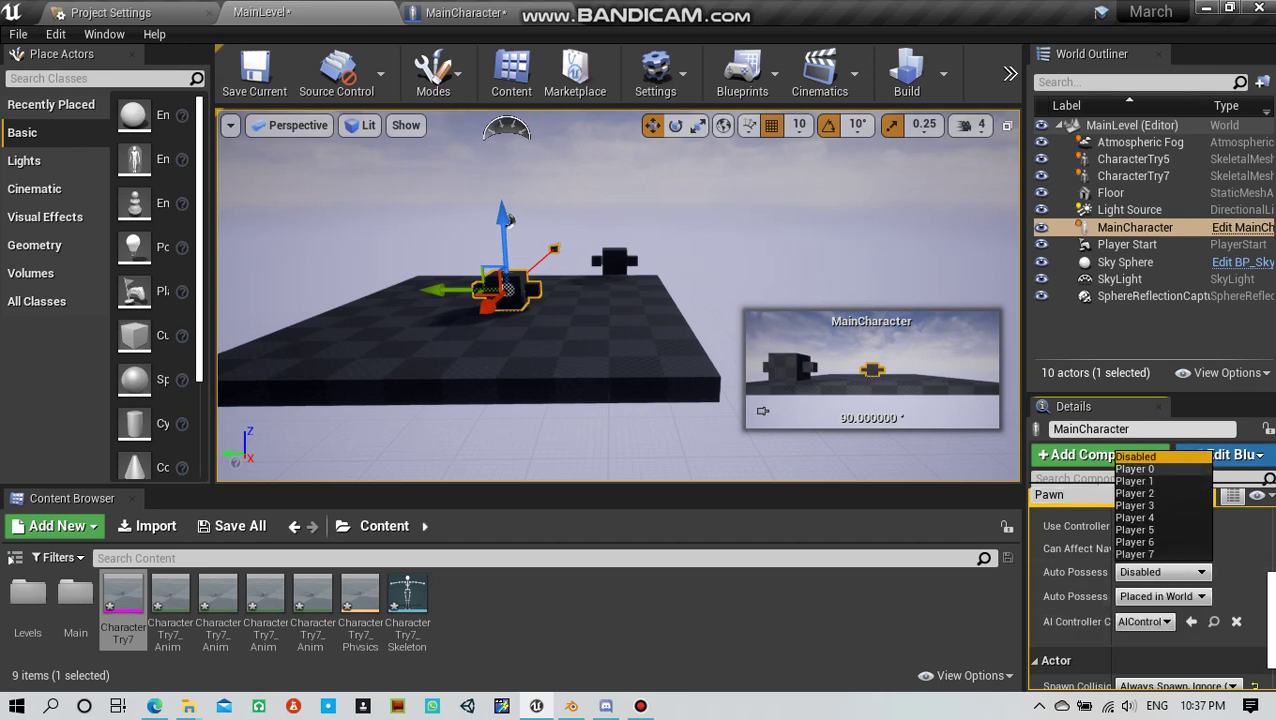
left_click(1135, 469)
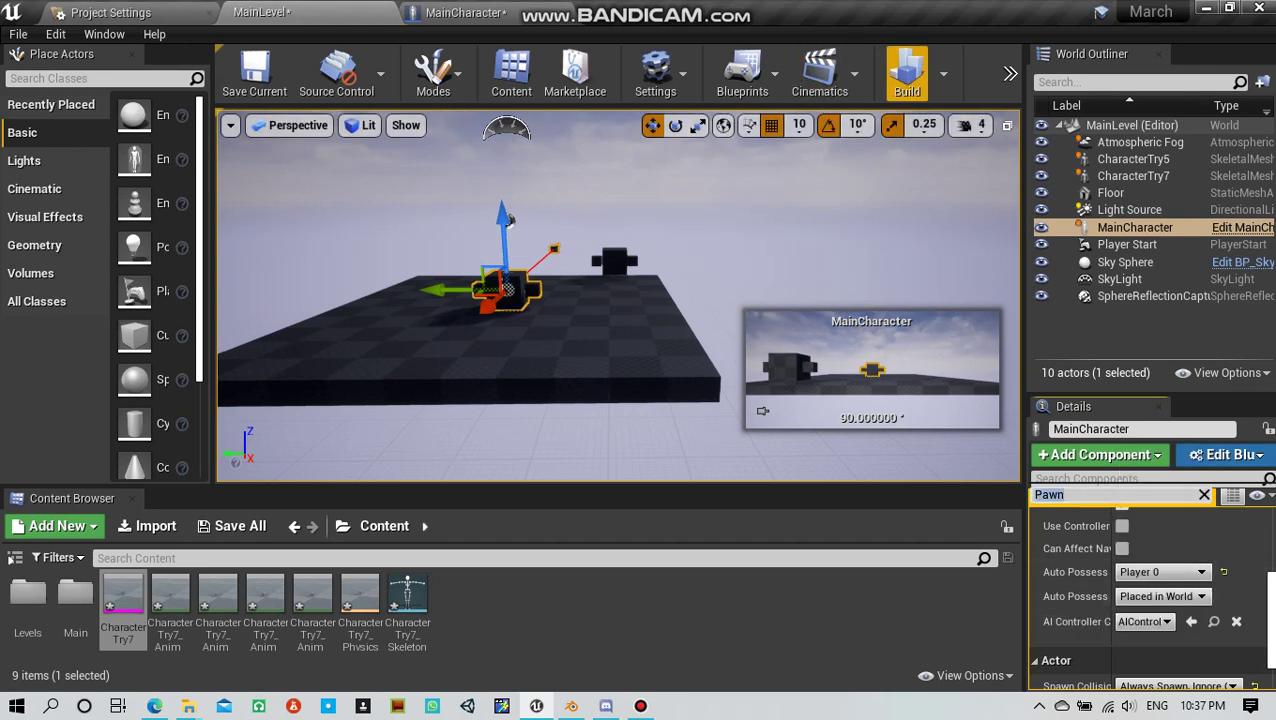
Step: Start a Play-in-Editor session from the toolbar's extra actions menu and focus the game viewport
left_click(1010, 73)
left_click(1150, 105)
left_click(1150, 105)
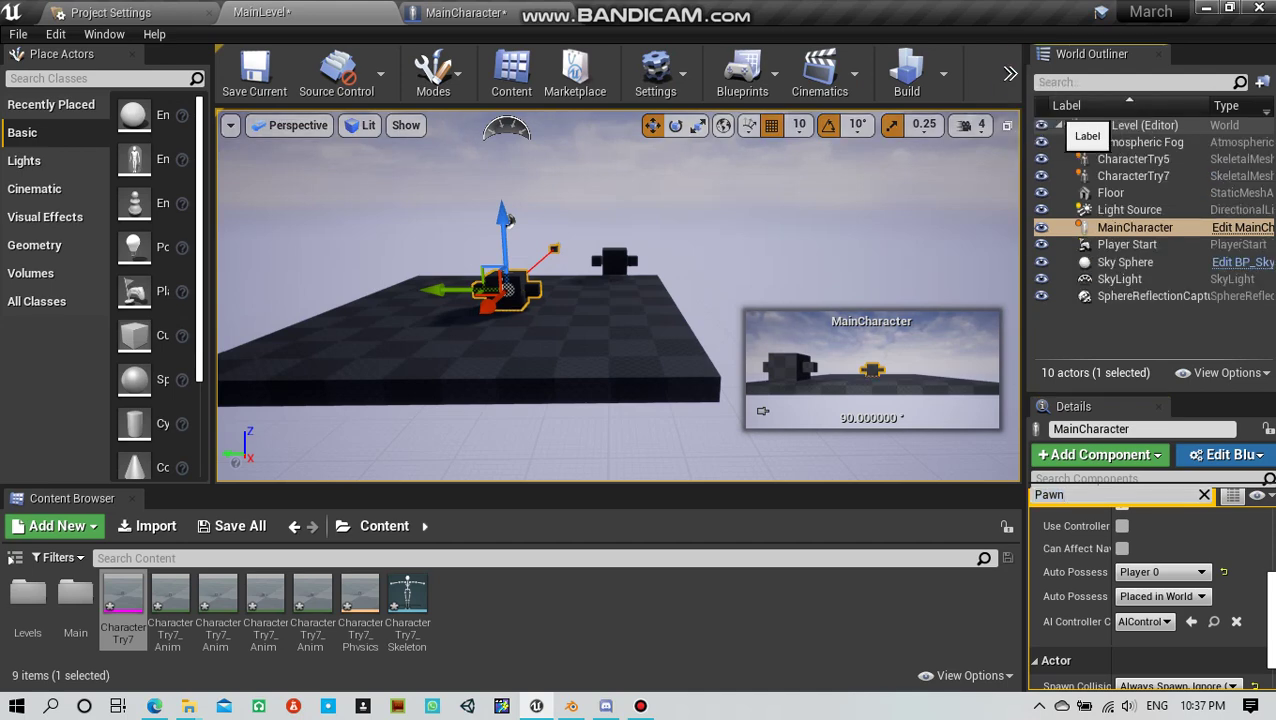
left_click(1010, 73)
left_click(1050, 108)
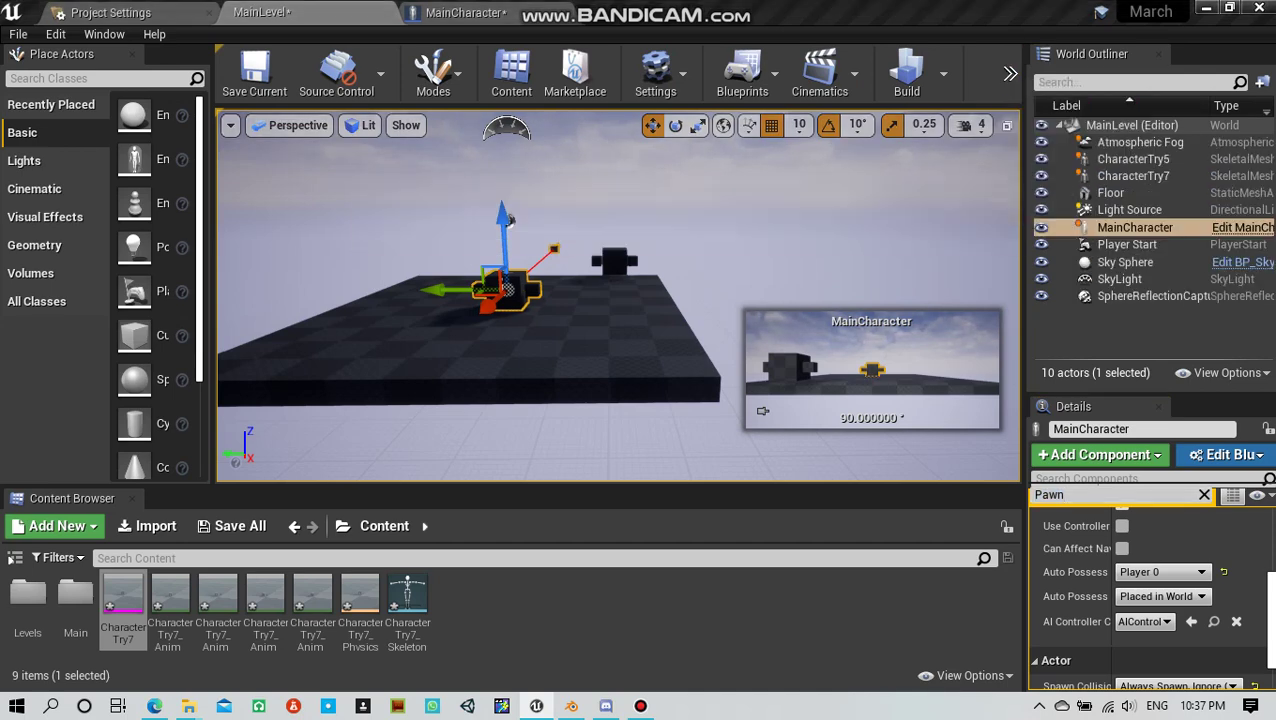
left_click(617, 295)
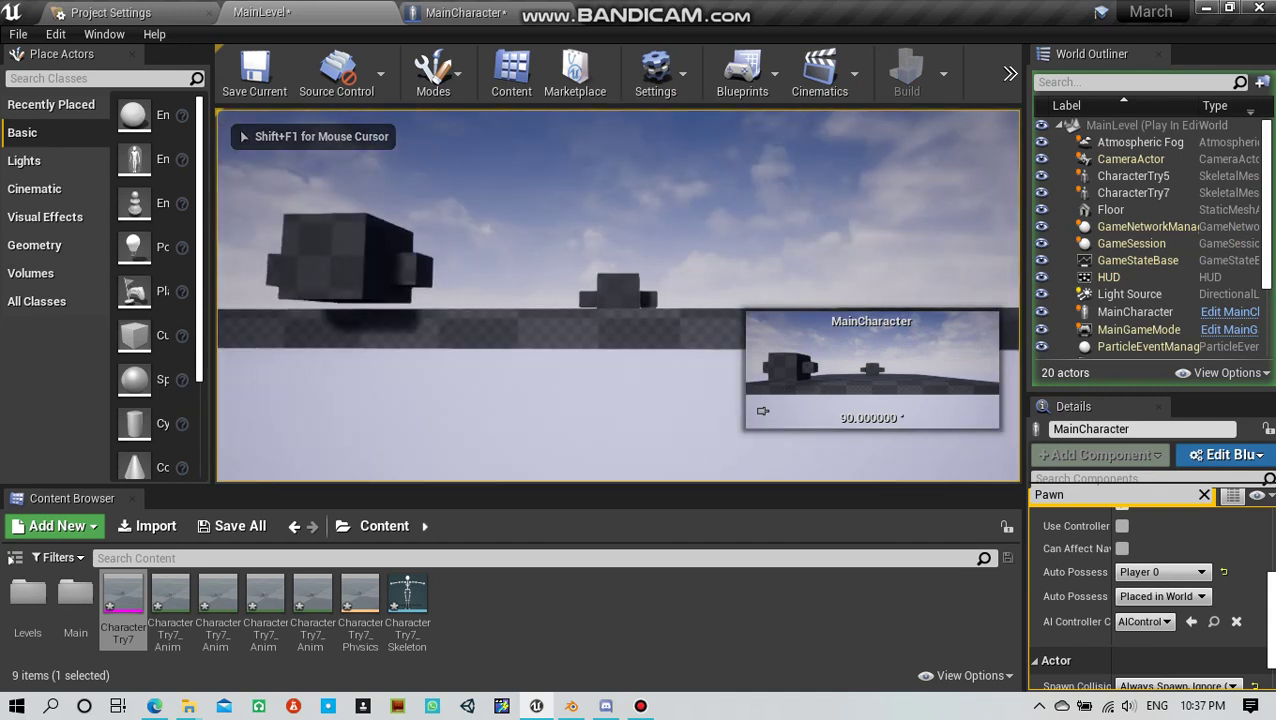
Step: Walk the character sideways and forward around the platform with A and W, then Esc to stop
key("a")
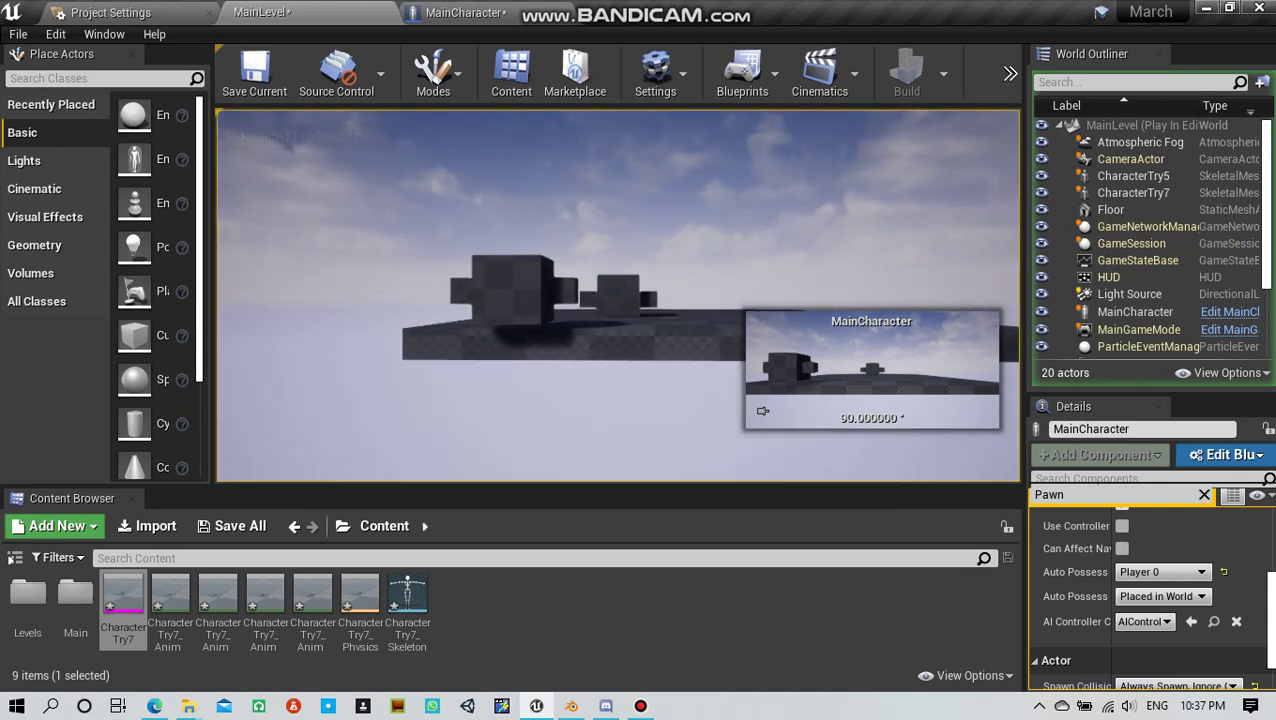
key("w")
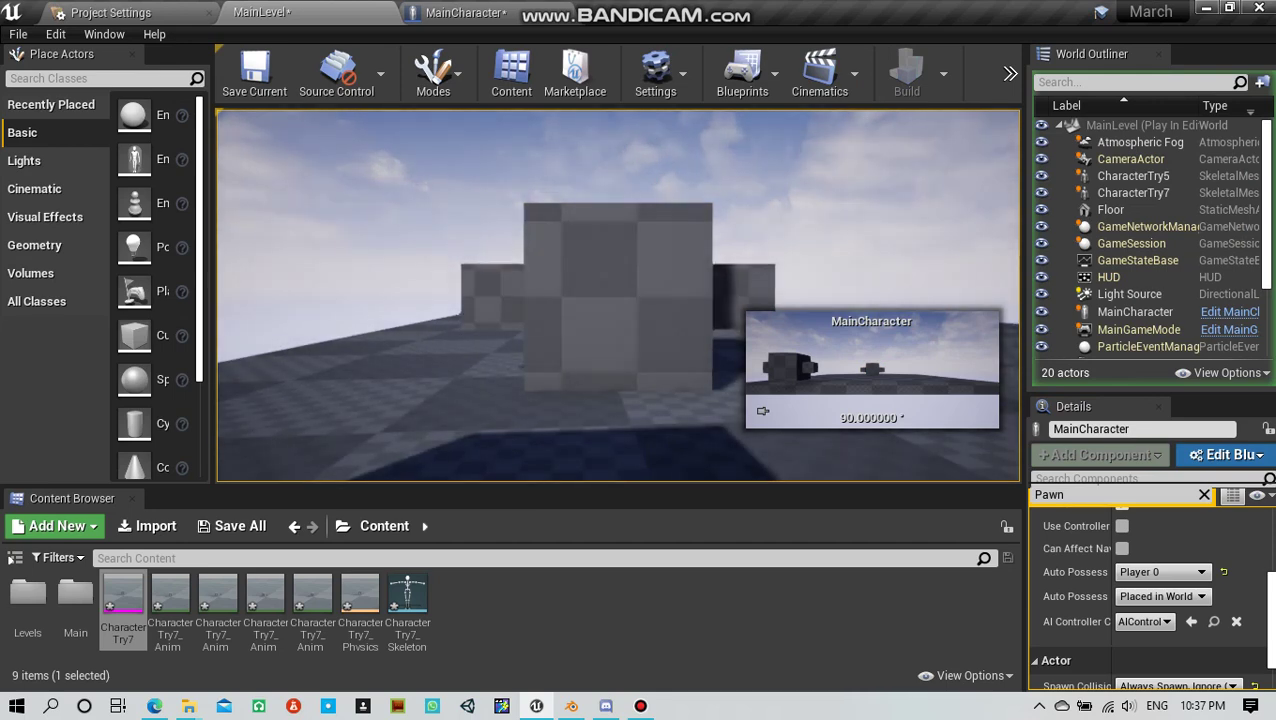
key("w")
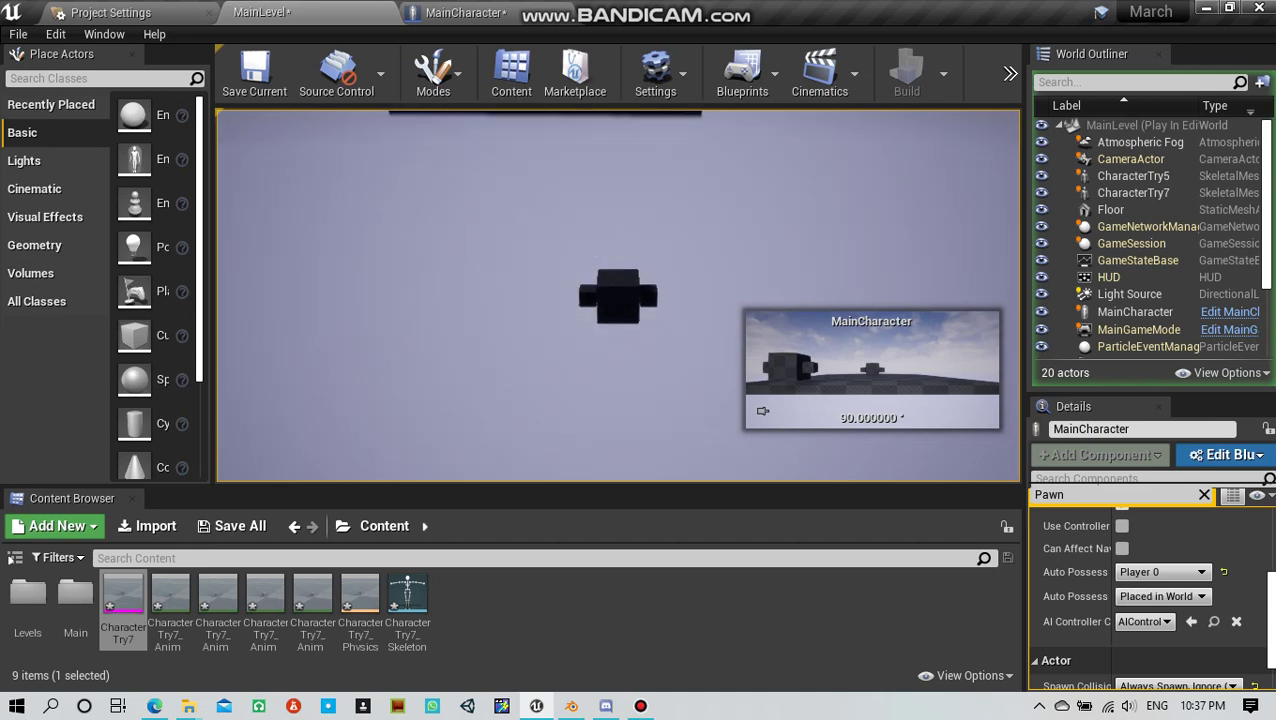
key("Escape")
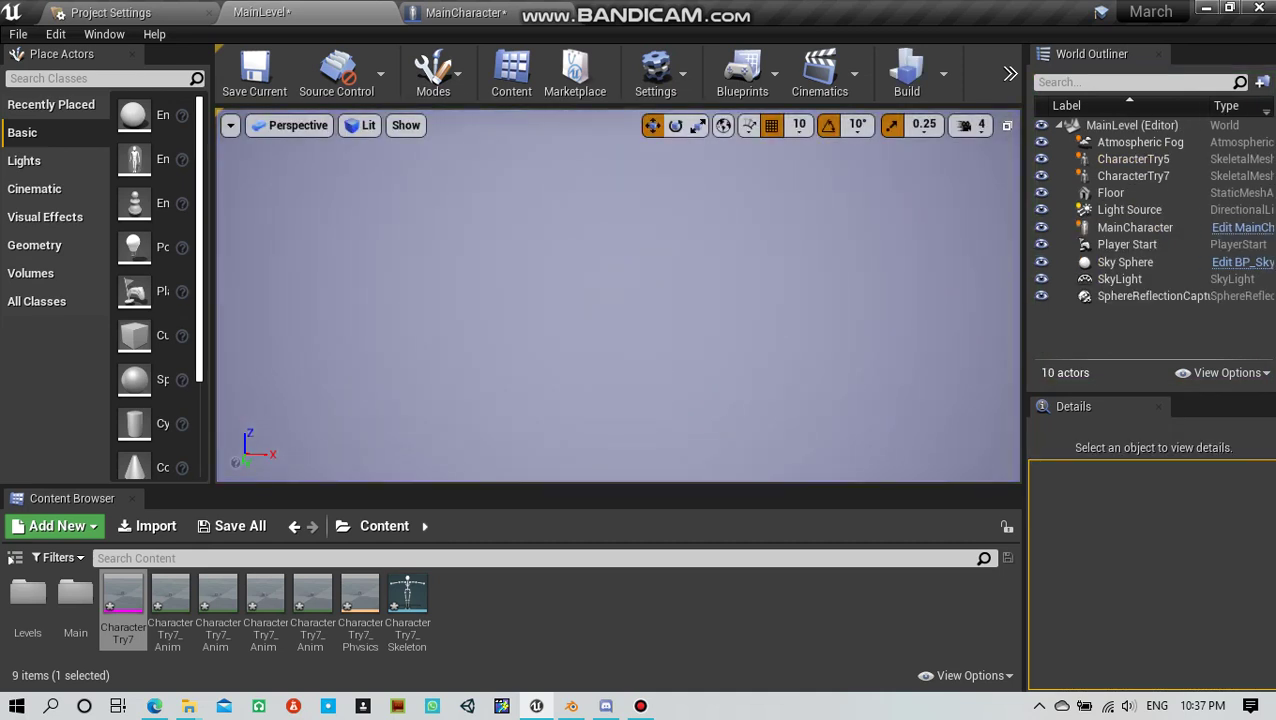